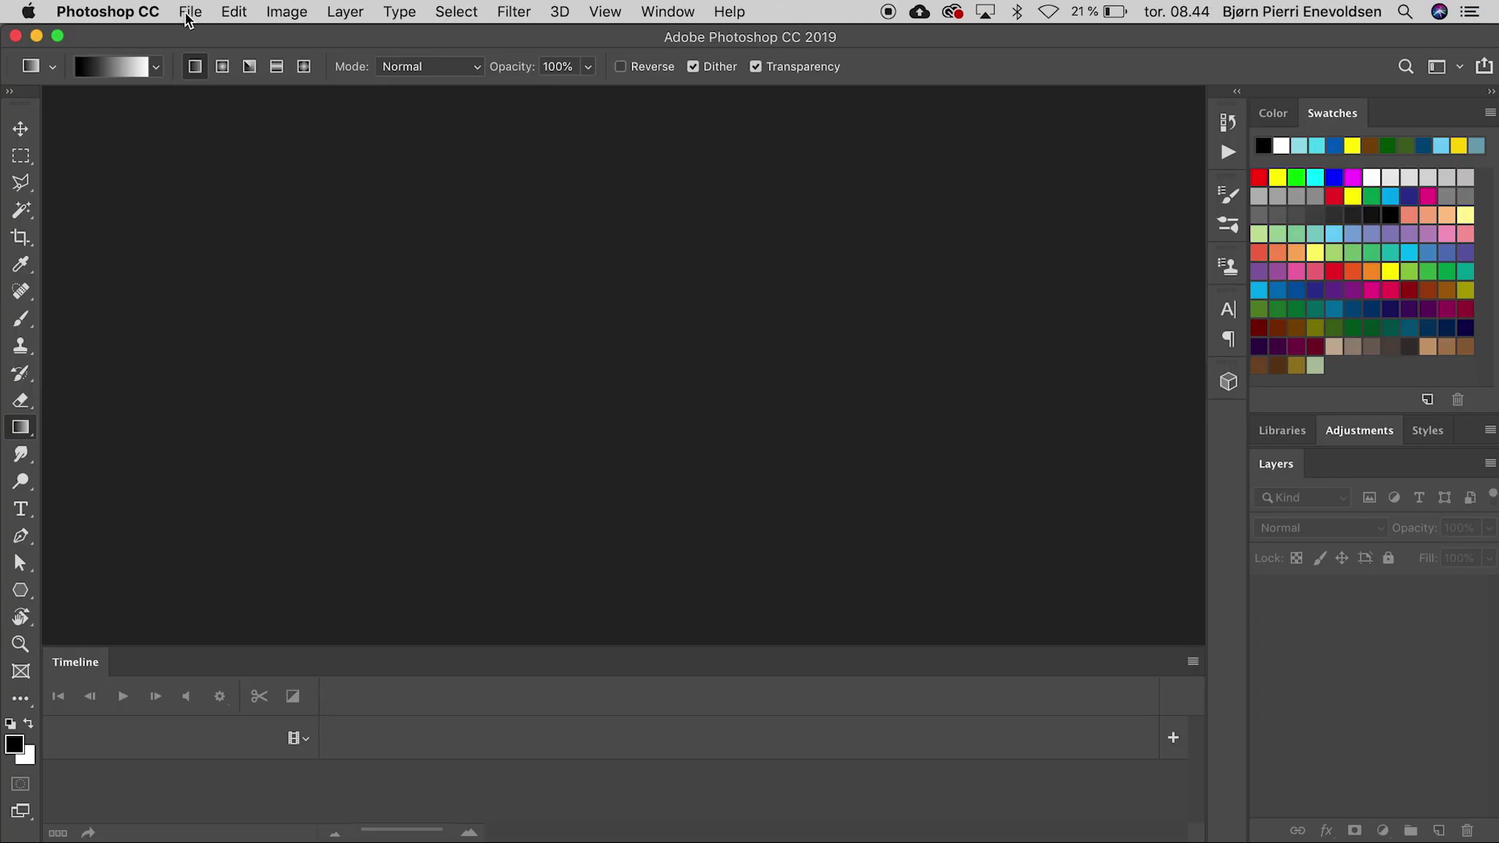
Create Untitled-1 from the HDTV 1080p preset (1920×1080 px) and clear all its guides
left_click(190, 13)
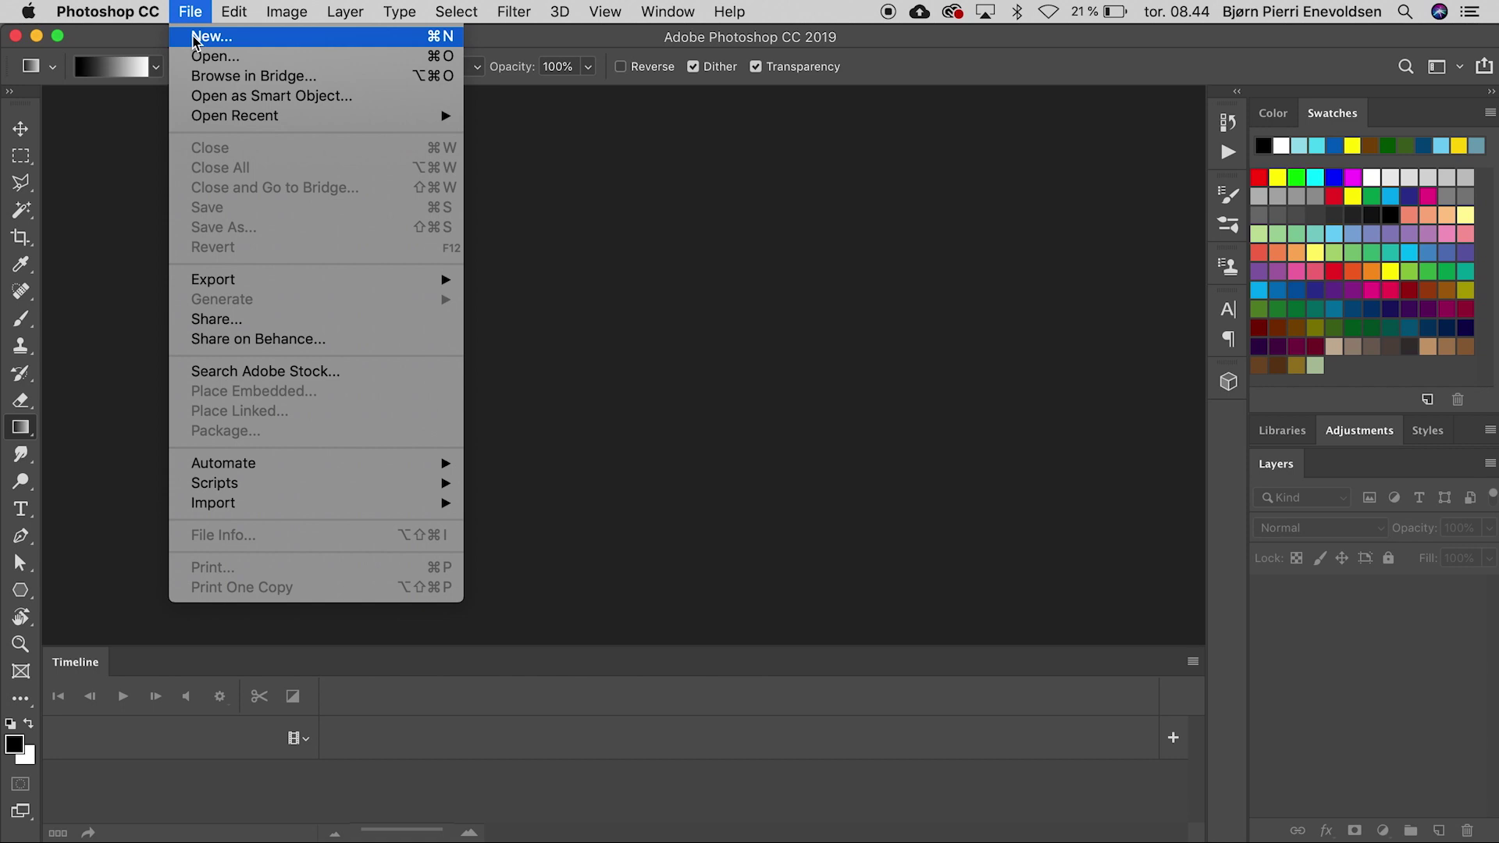
left_click(196, 37)
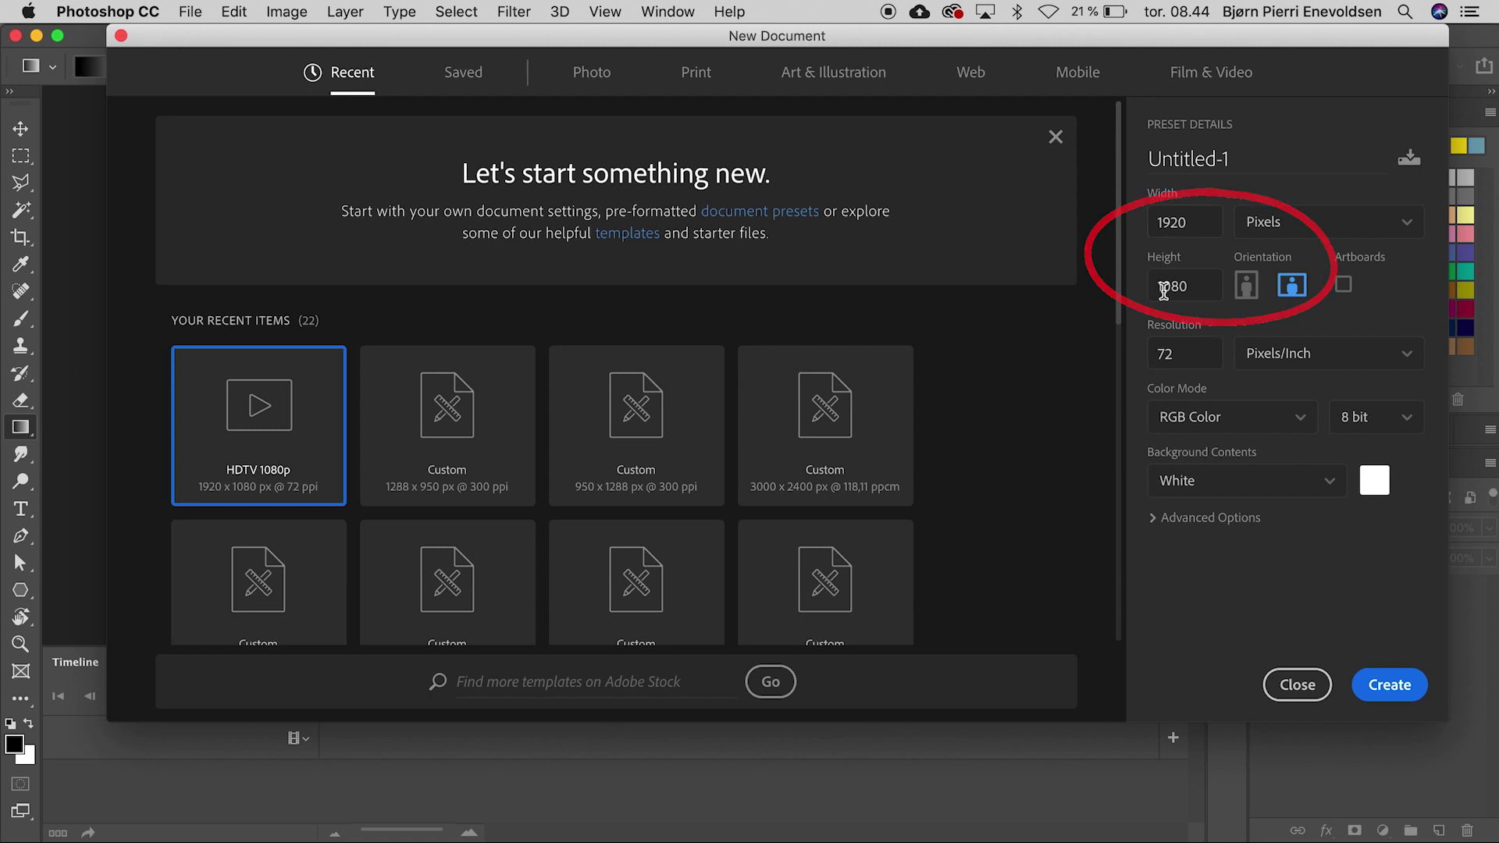
left_click(1389, 685)
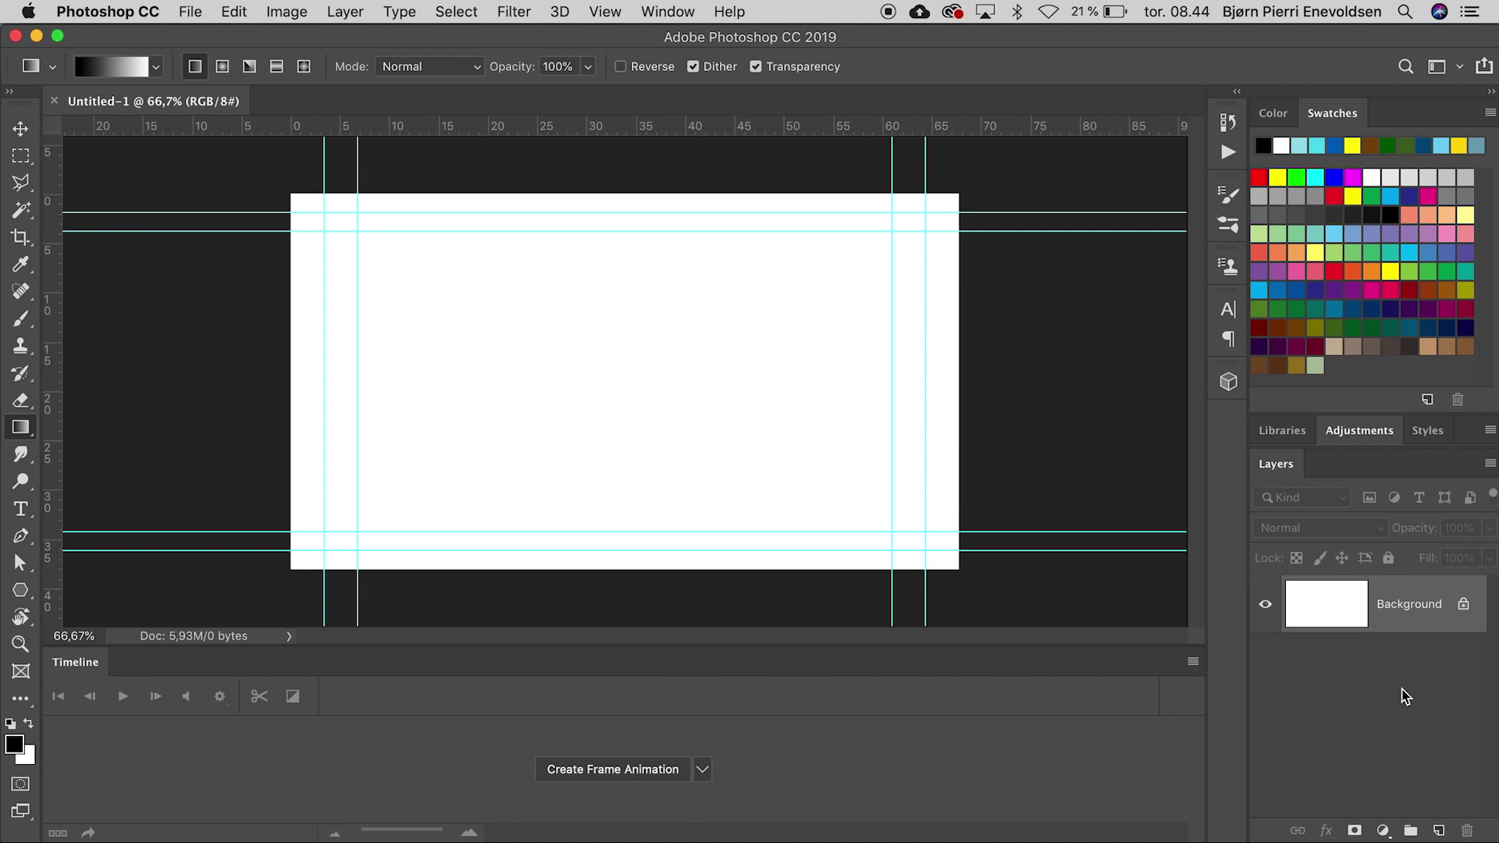
left_click(608, 13)
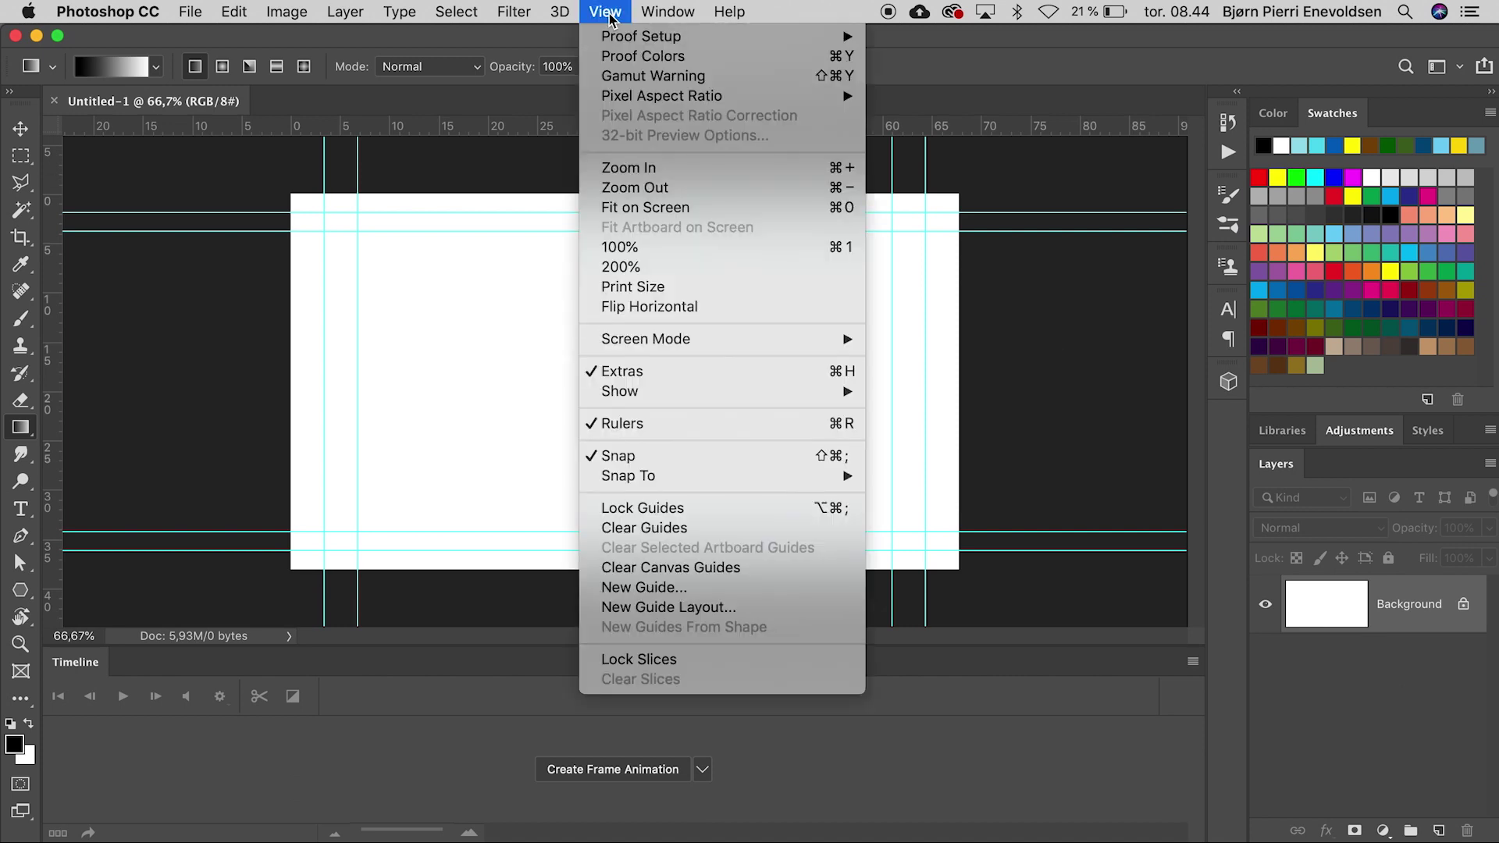
left_click(608, 531)
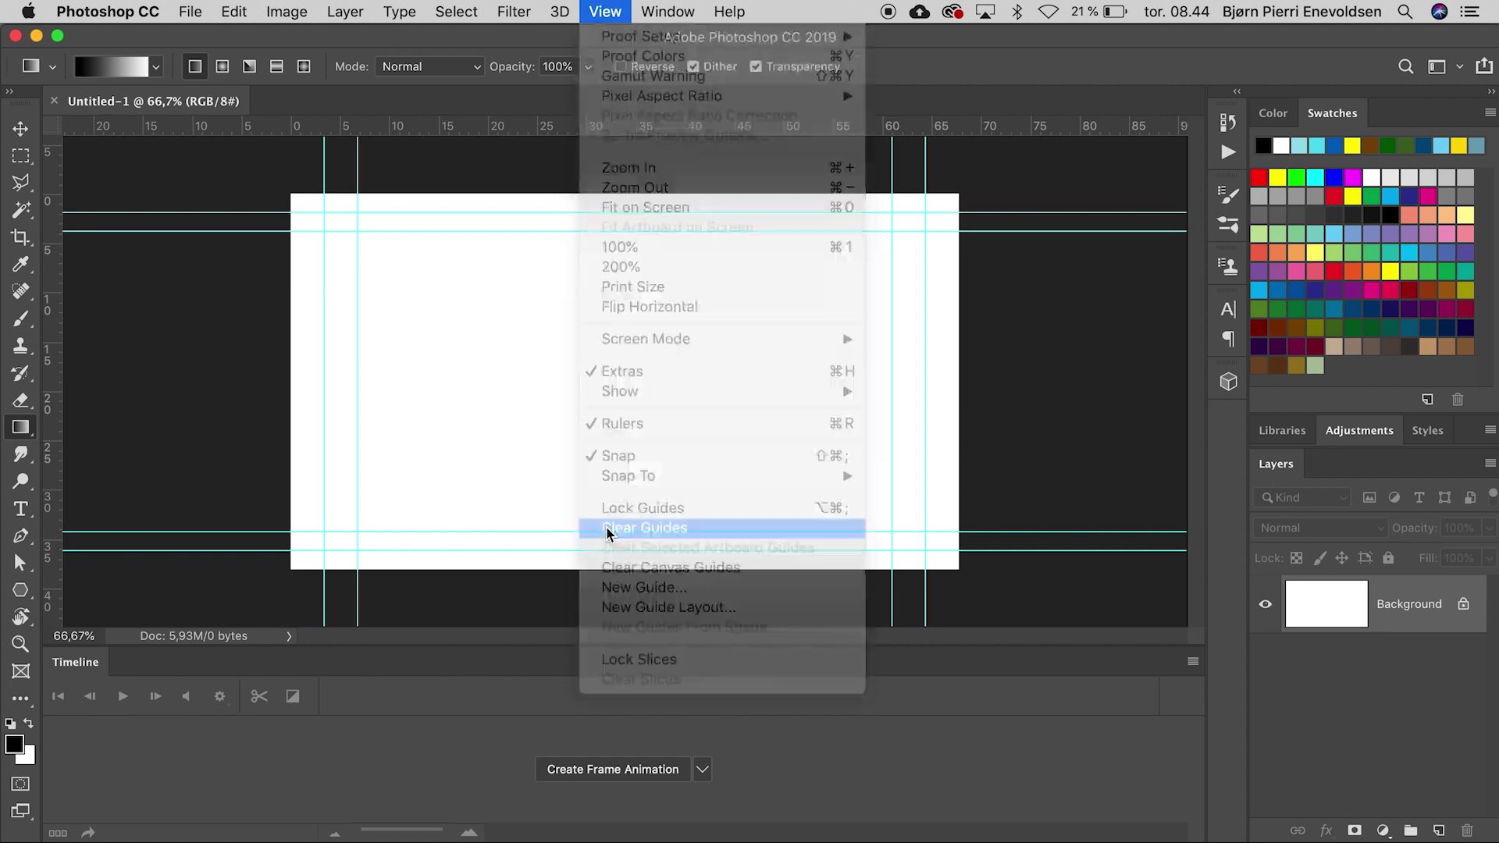
Lay a vertical gradient across the canvas, deep blue at the top fading to light cyan below
left_click(1333, 145)
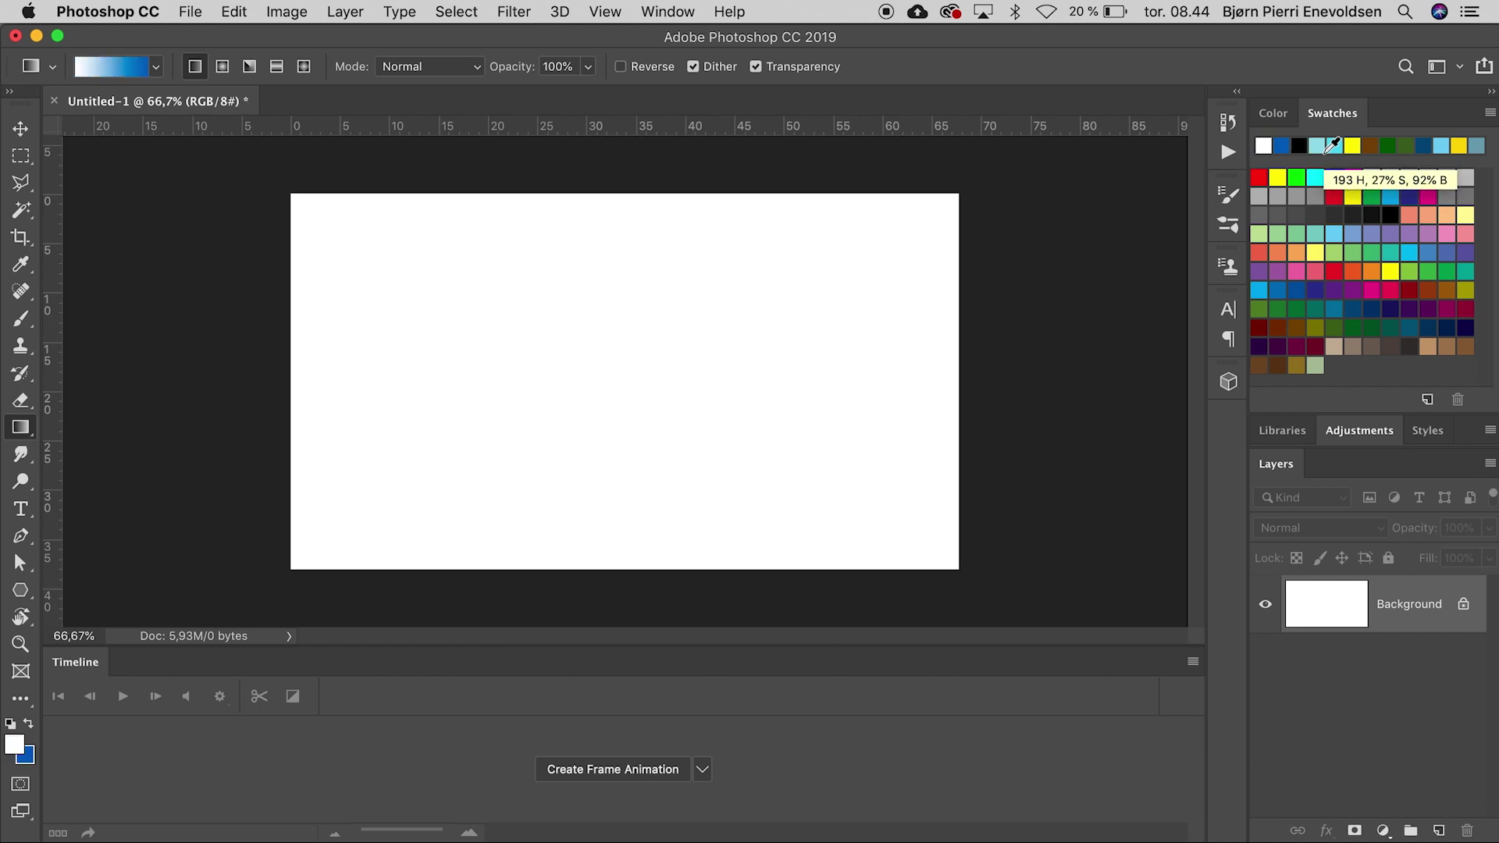
key("x")
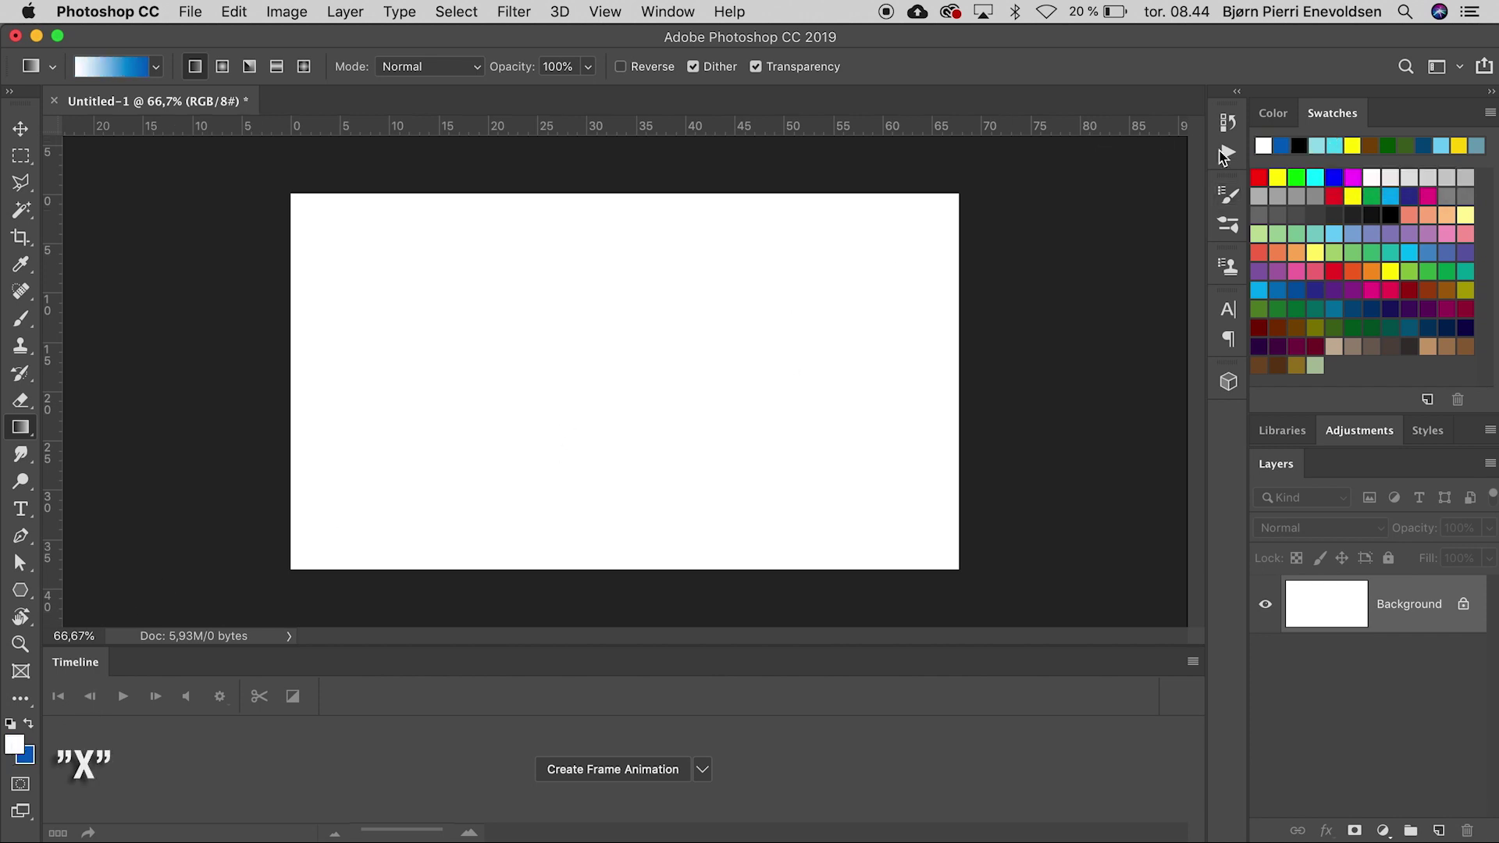
left_click(1317, 147)
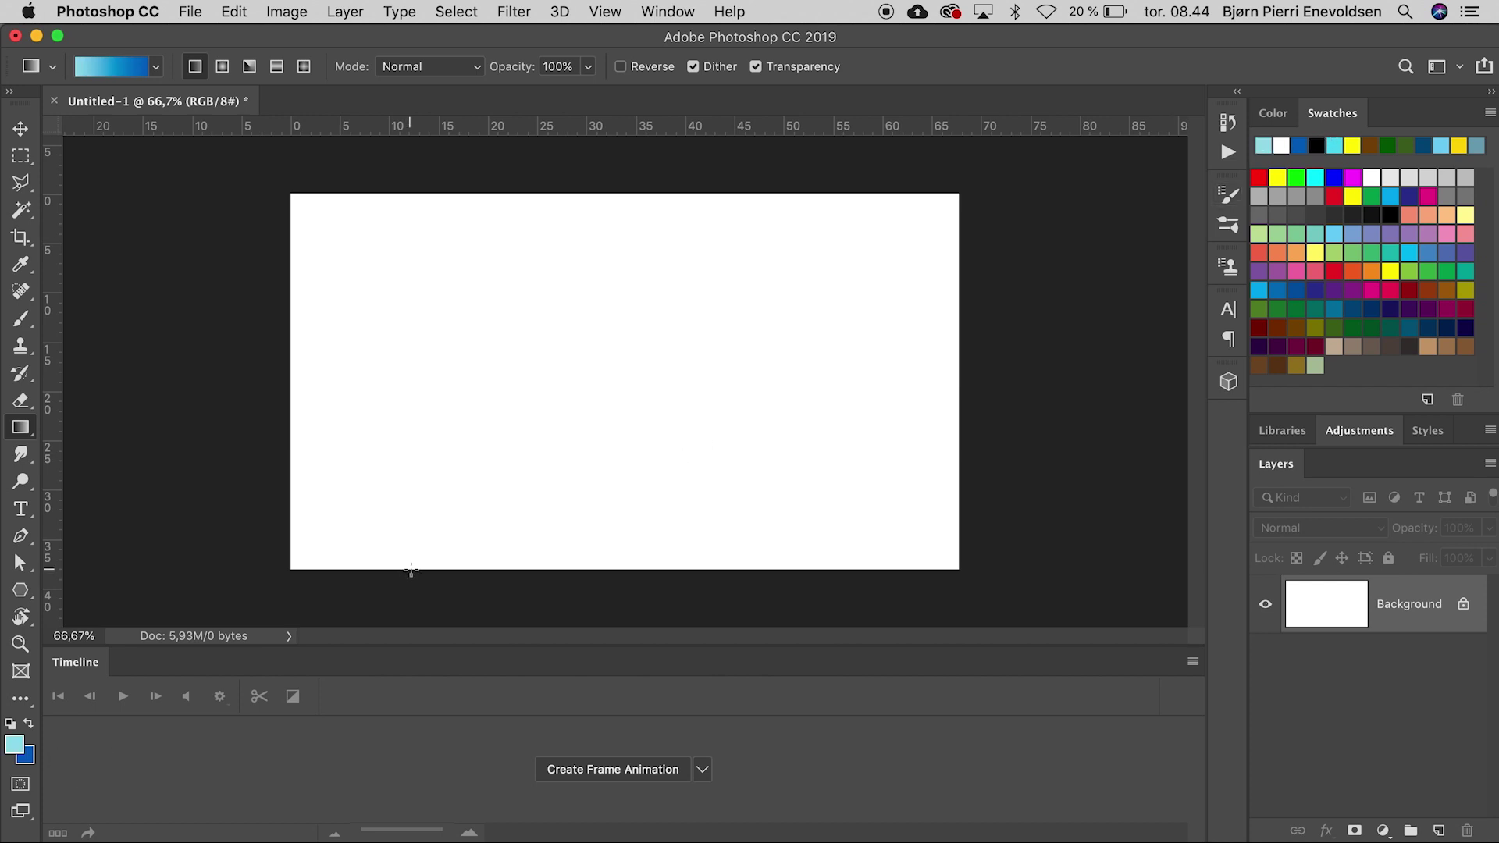
left_click_drag(411, 562, 421, 198)
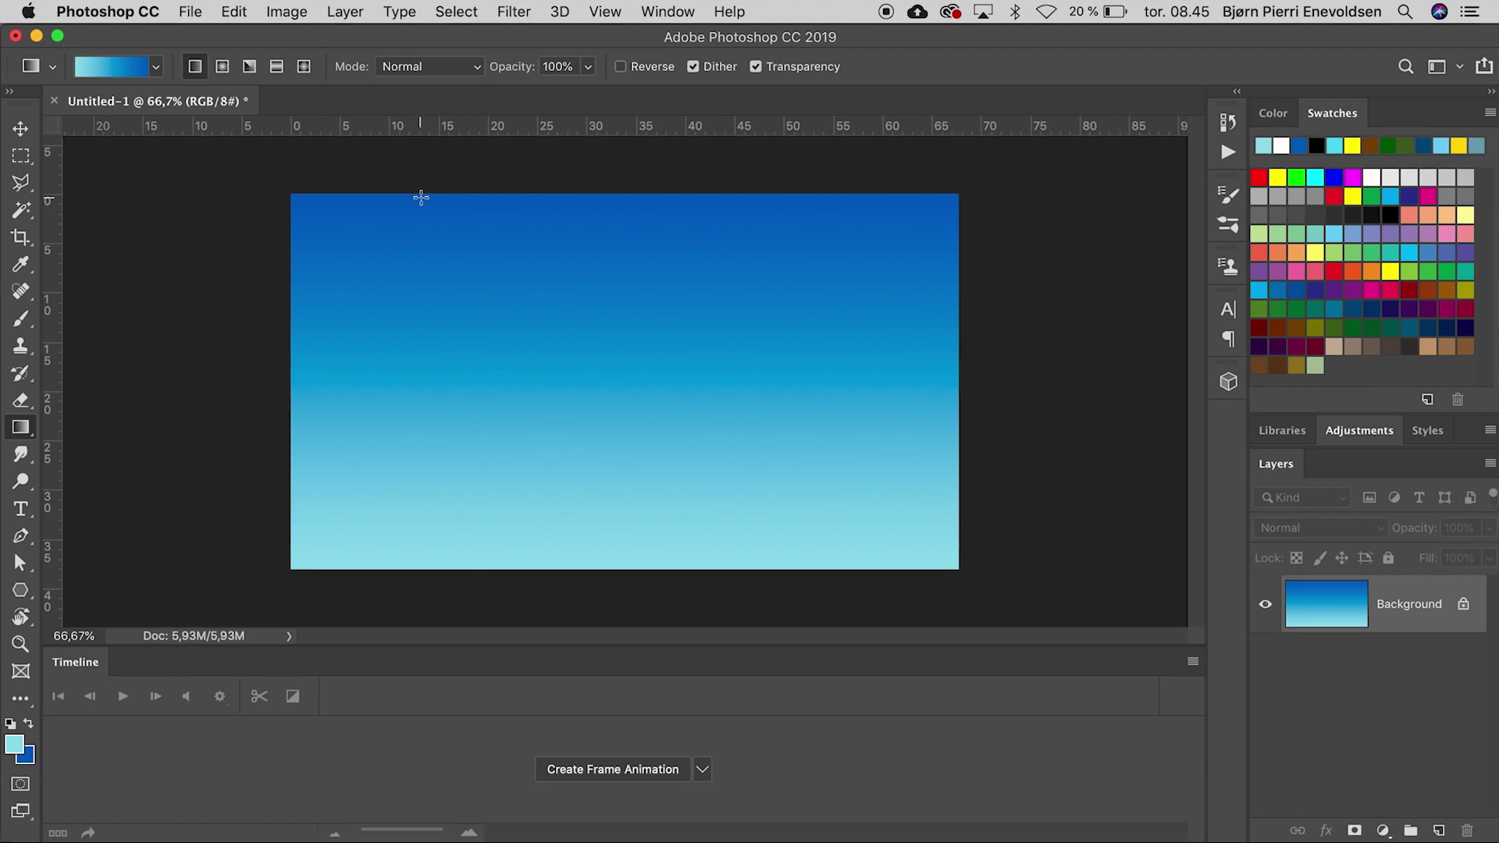
Add a new layer named 'landscape'
key("super+shift+n")
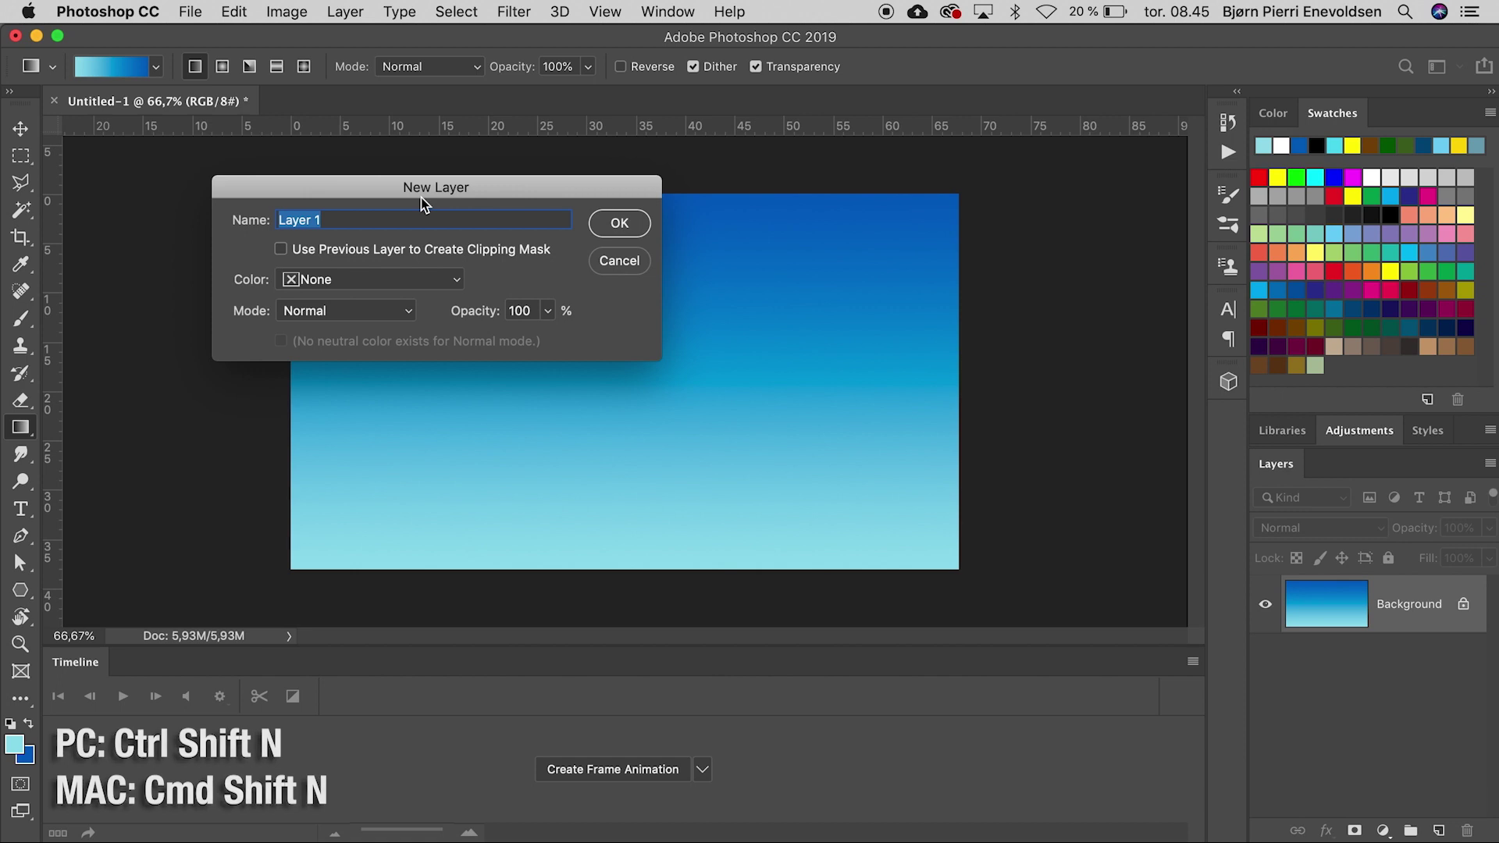
type("landscape")
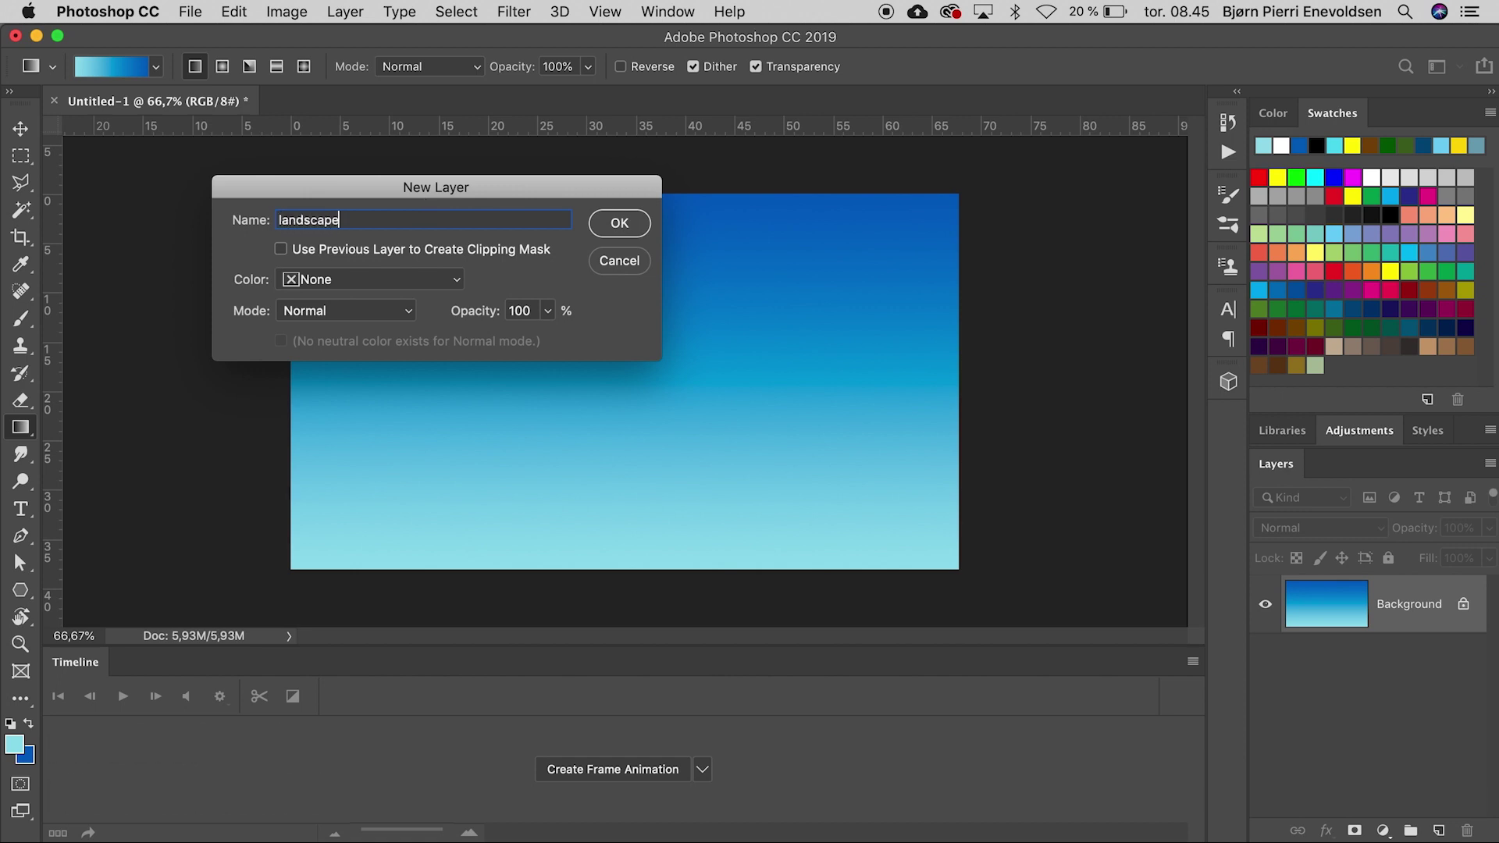
key("Return")
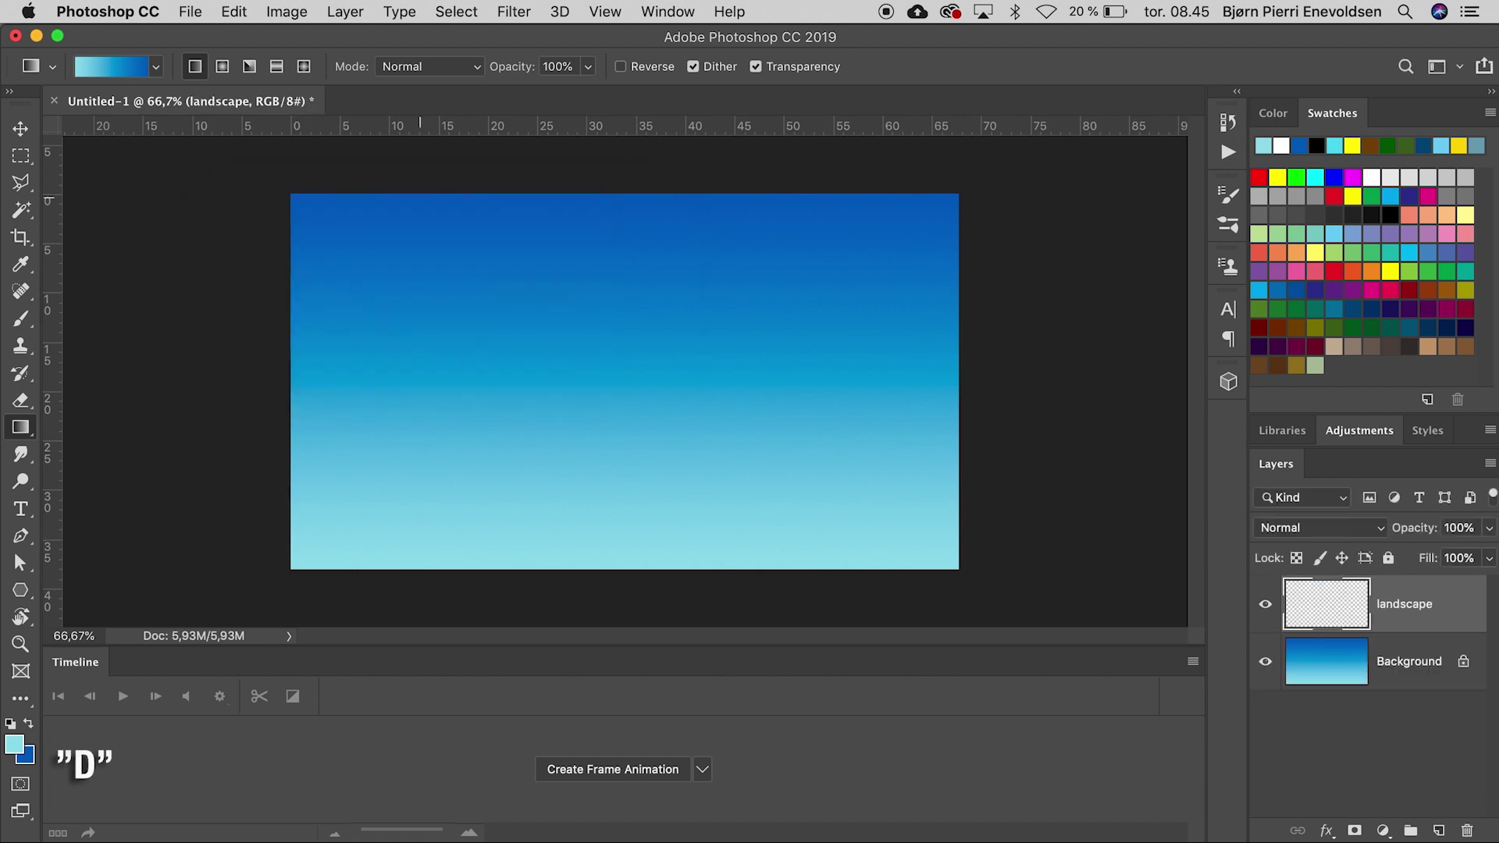
Brush black outlines of a rolling hill line and a tree trunk and crown
key("d")
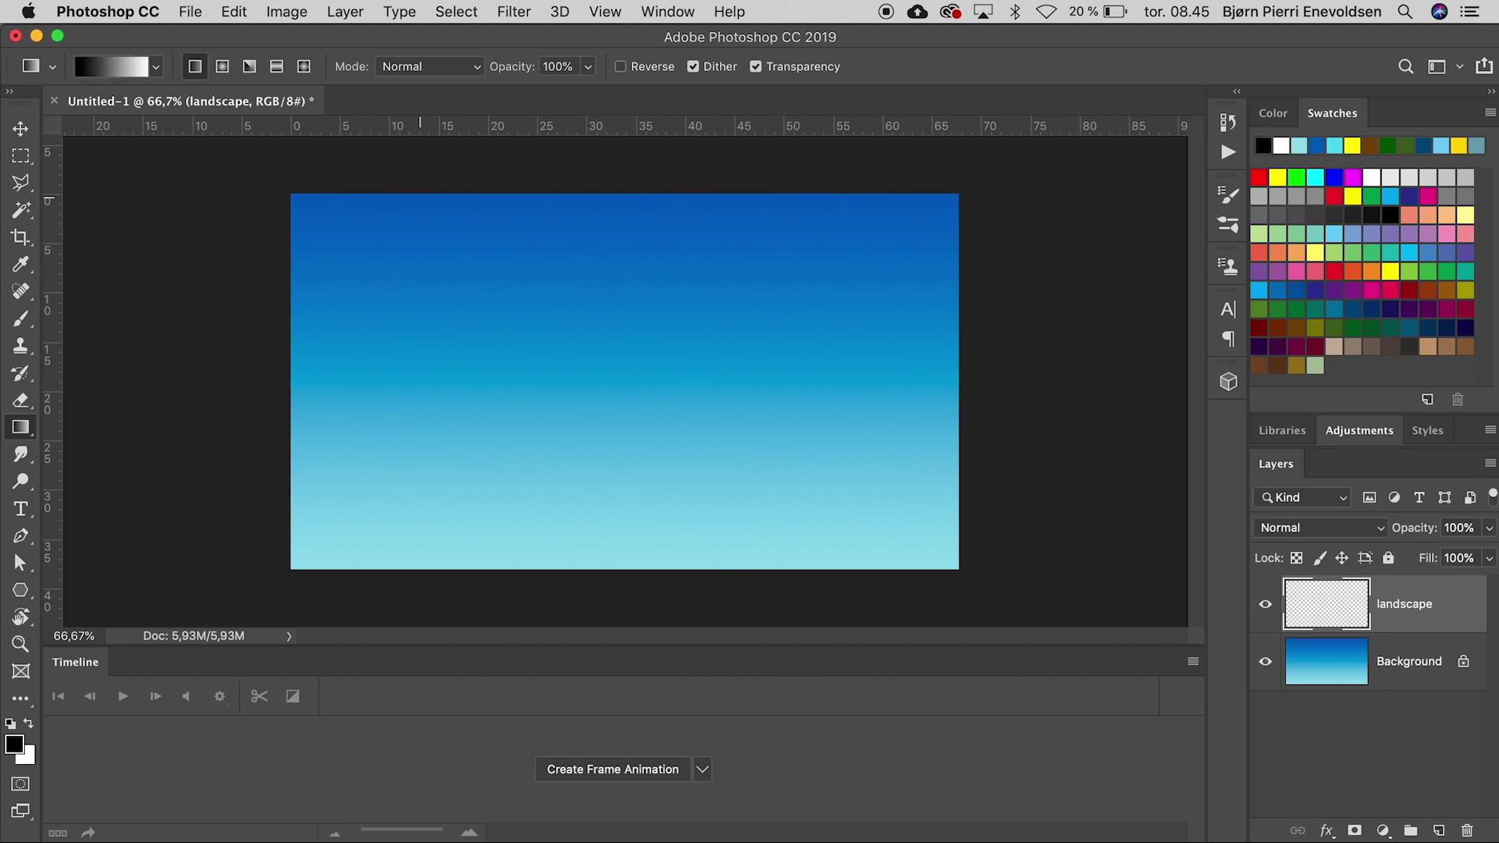
key("b")
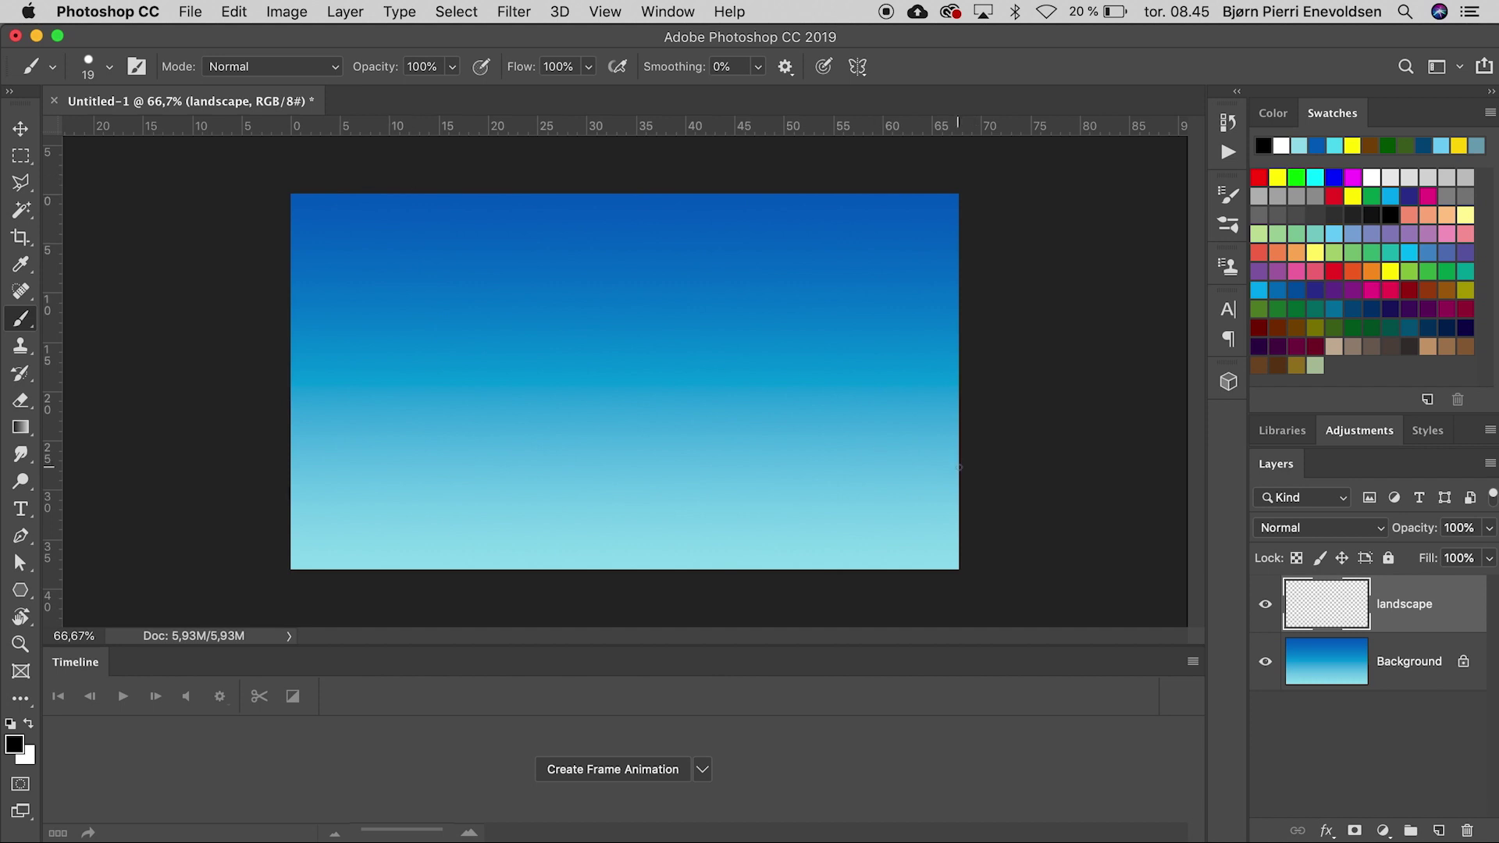
mouse_move(959, 467)
left_mouse_down()
mouse_move(668, 444)
mouse_move(289, 482)
left_mouse_up()
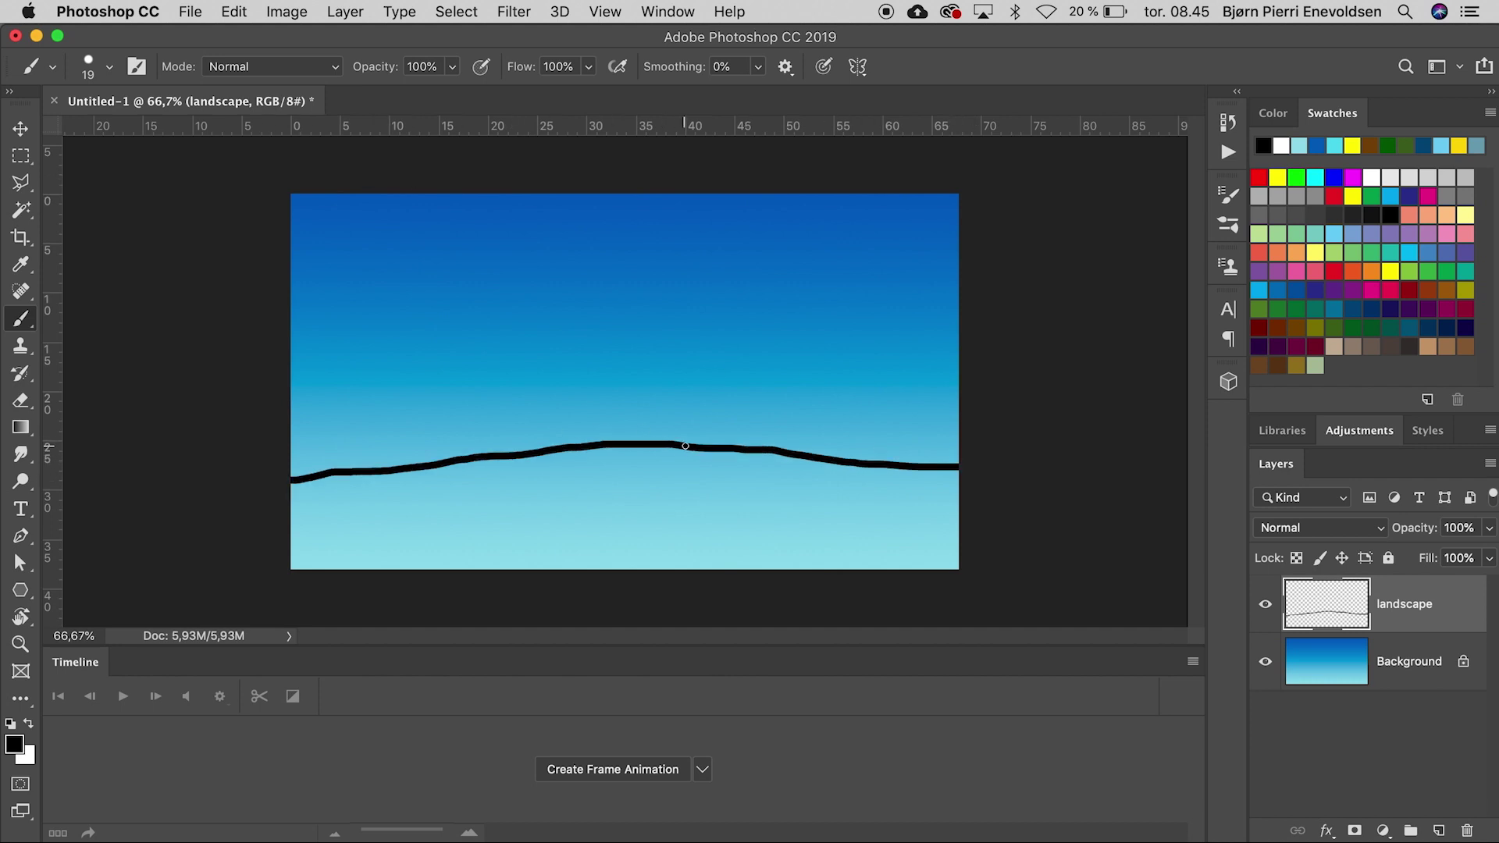
left_click_drag(685, 446, 673, 361)
mouse_move(618, 444)
left_mouse_down()
mouse_move(650, 353)
mouse_move(673, 362)
mouse_move(729, 330)
mouse_move(709, 296)
mouse_move(650, 277)
mouse_move(595, 318)
mouse_move(622, 331)
mouse_move(646, 352)
left_mouse_up()
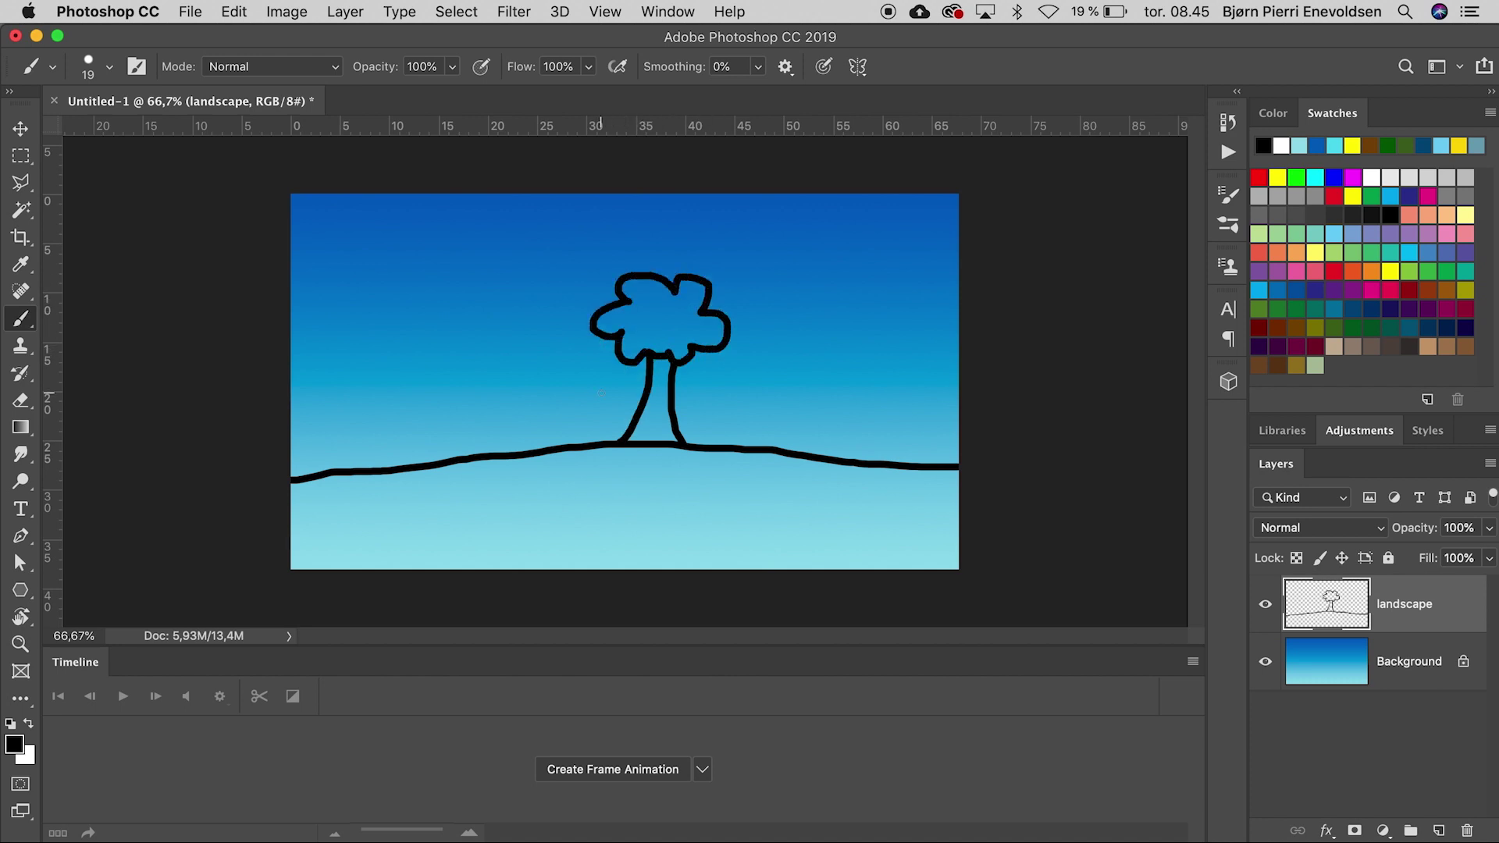
Fill the tree crown green with the Paint Bucket tool
left_click(21, 428)
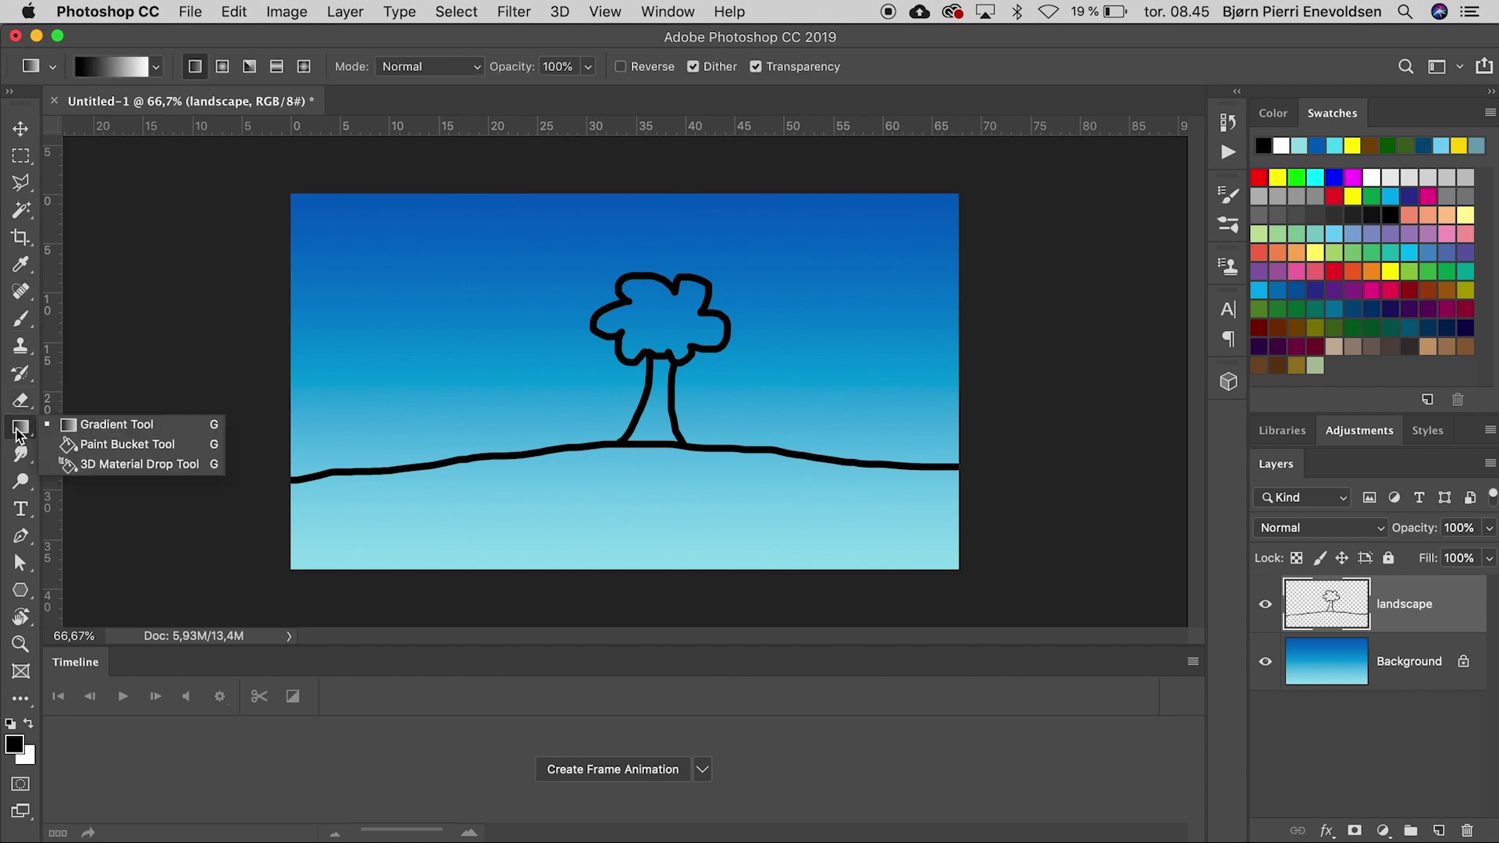
left_click(74, 445)
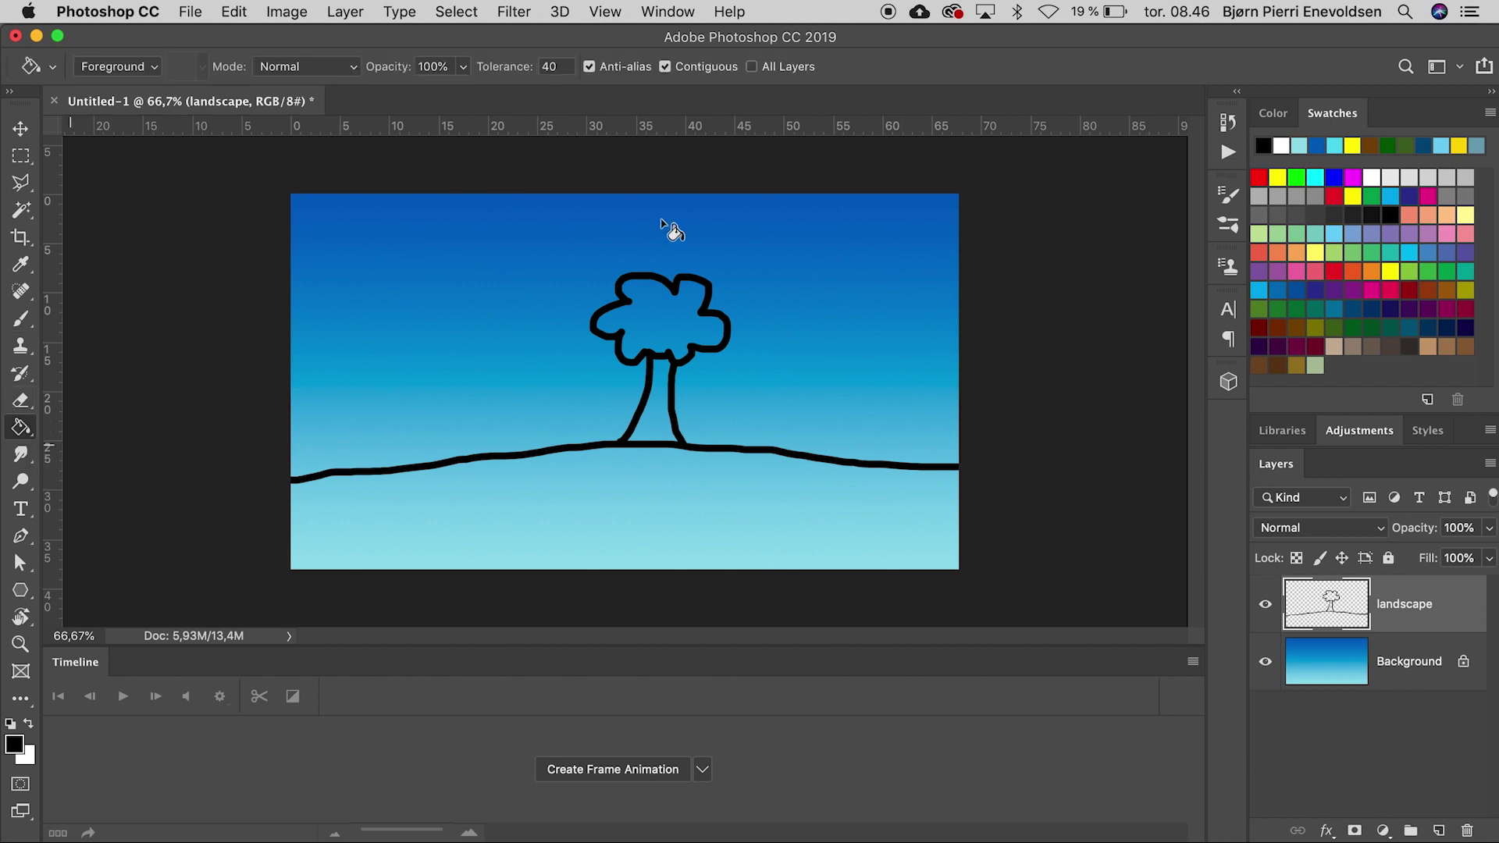
left_click(1374, 196)
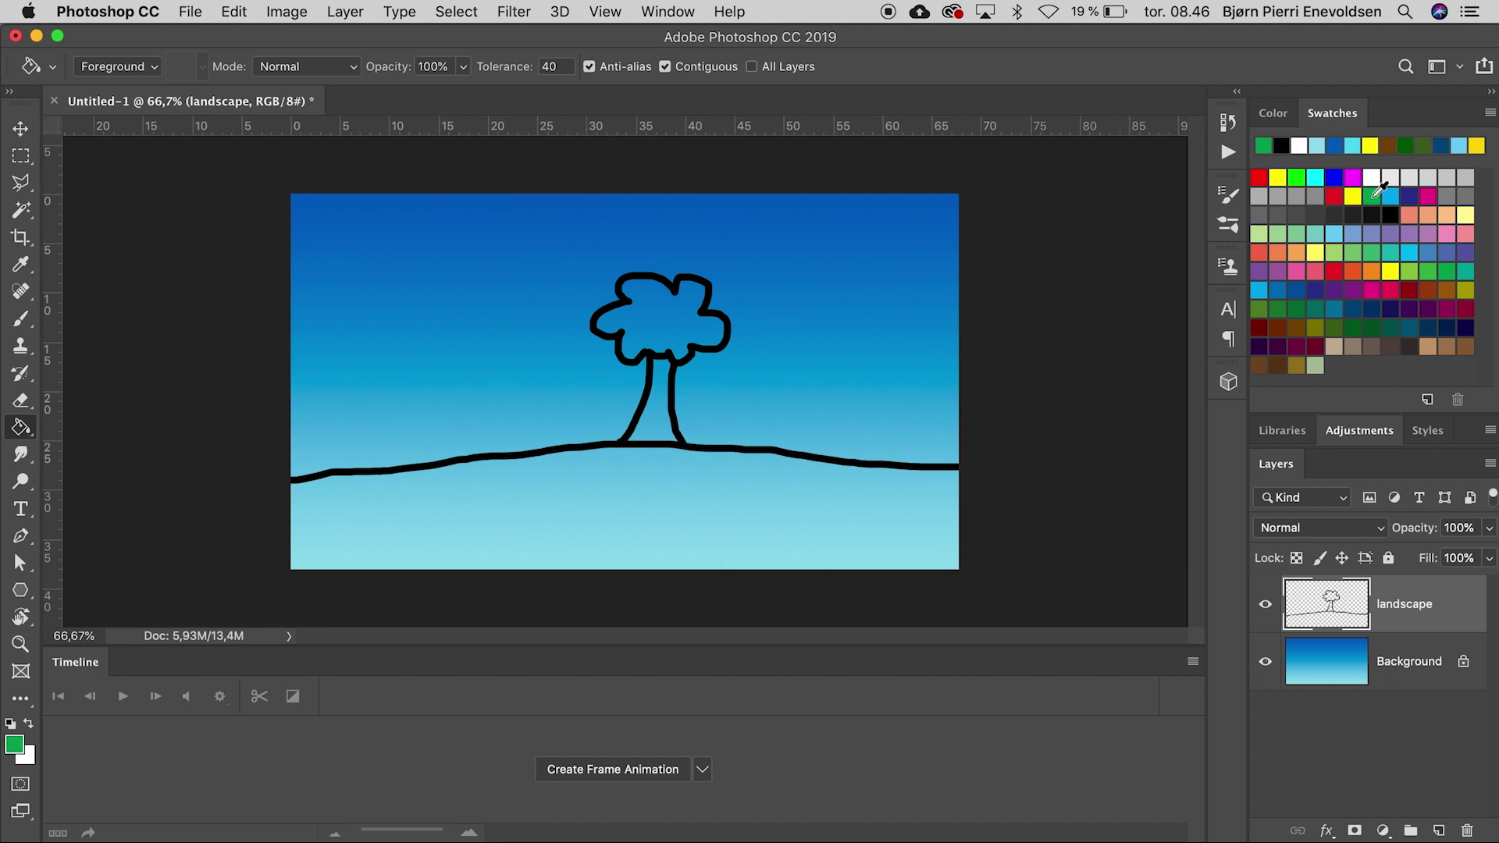
left_click(656, 319)
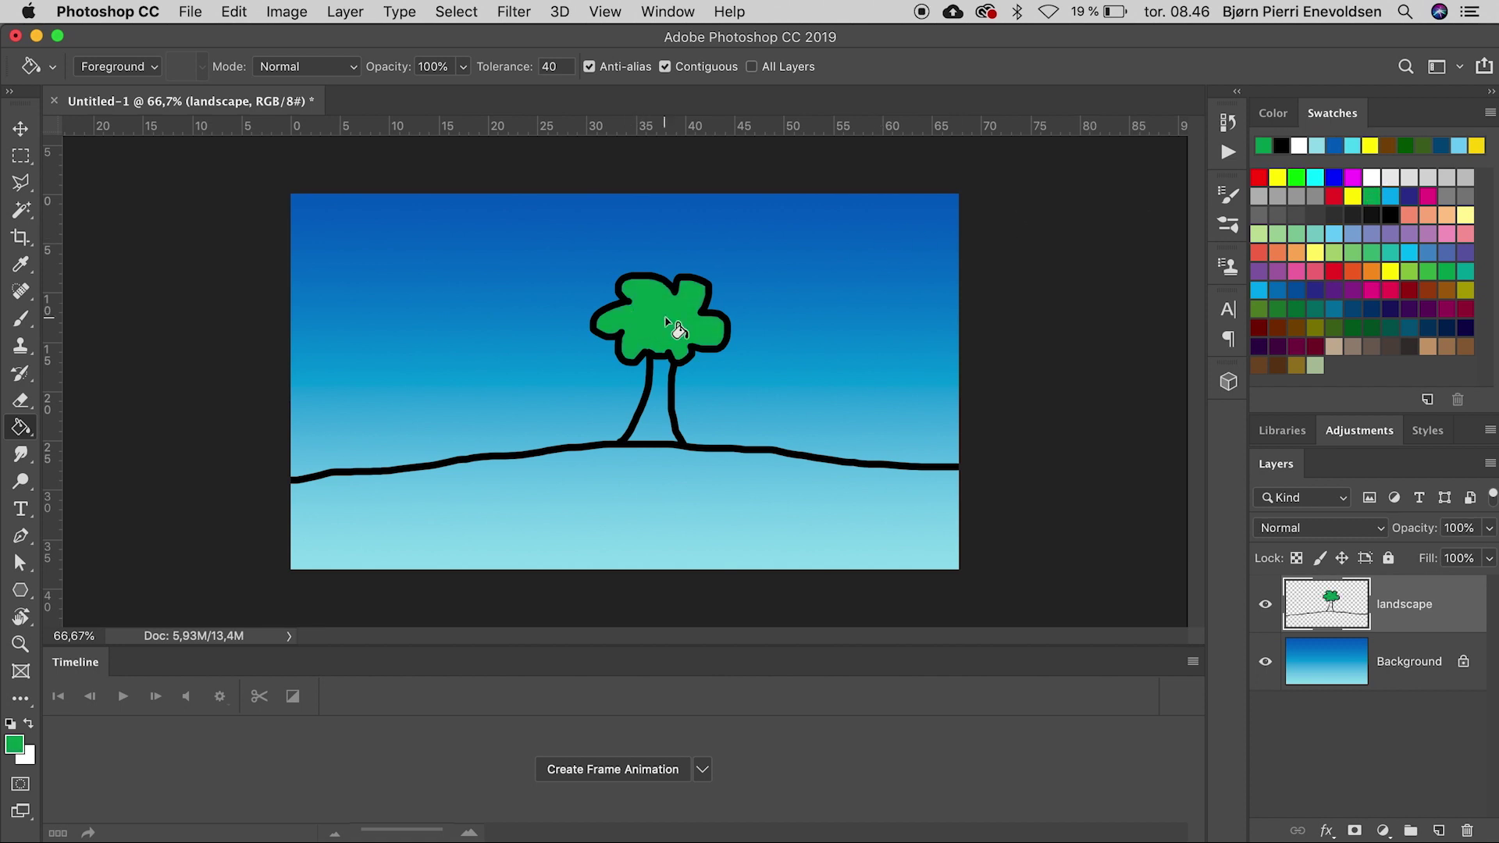
Fill the hill olive green, refill the crown dark green, and fill the trunk brown
left_click(1408, 147)
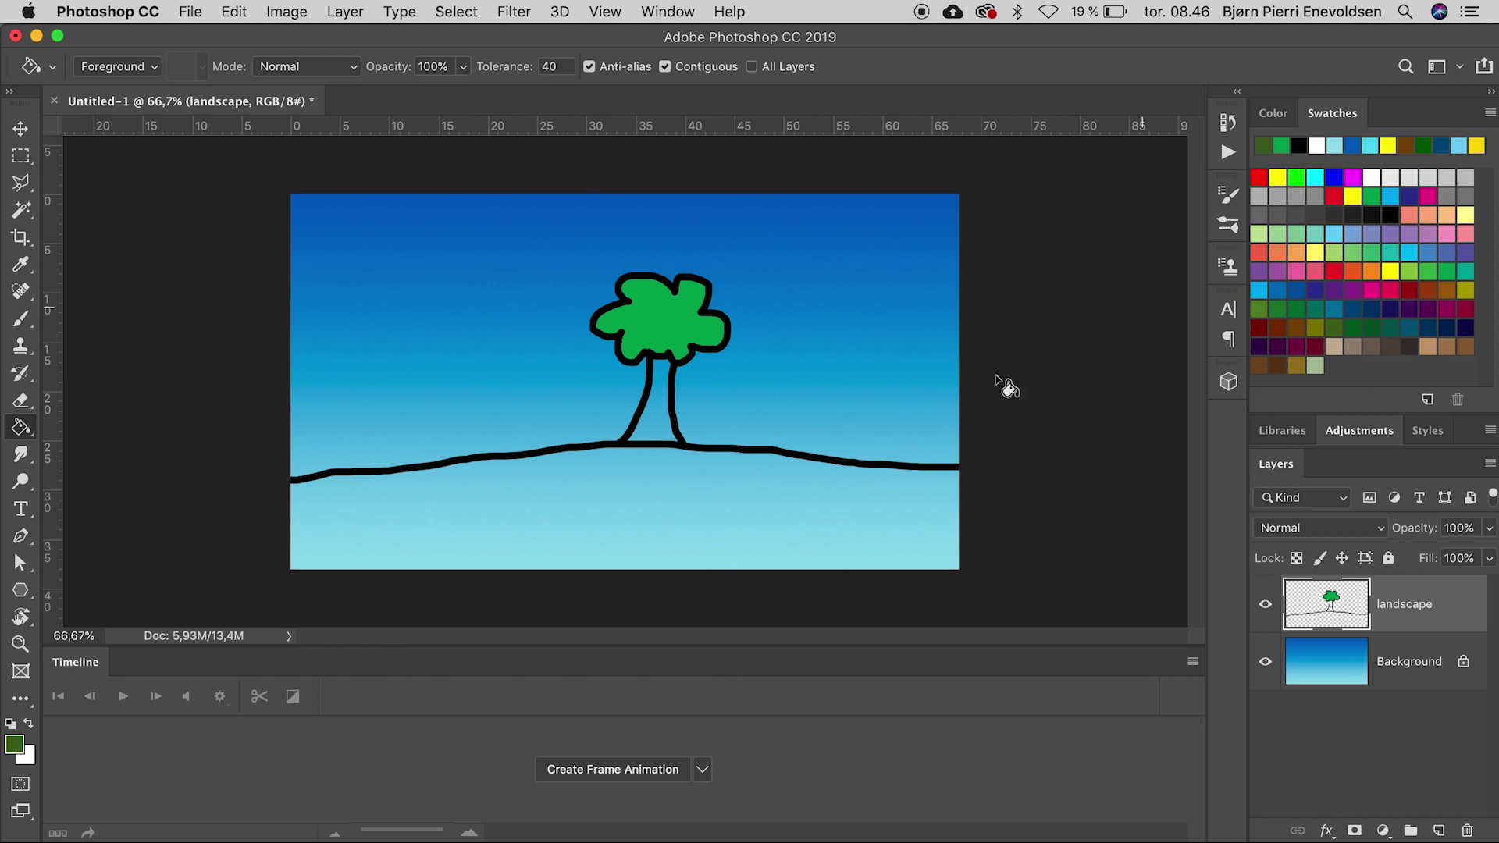
left_click(734, 517)
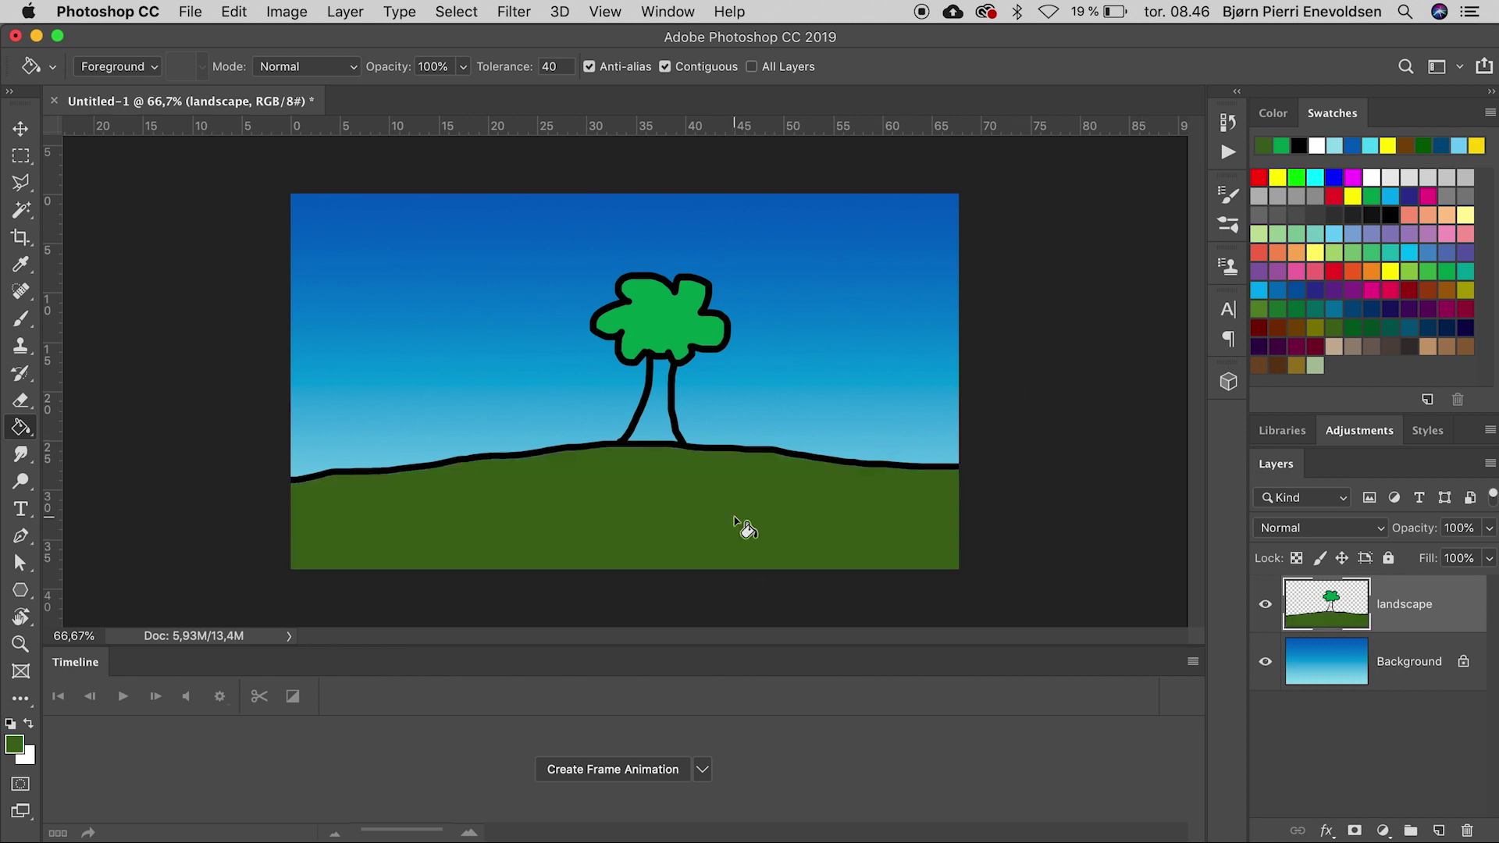
left_click(1424, 145)
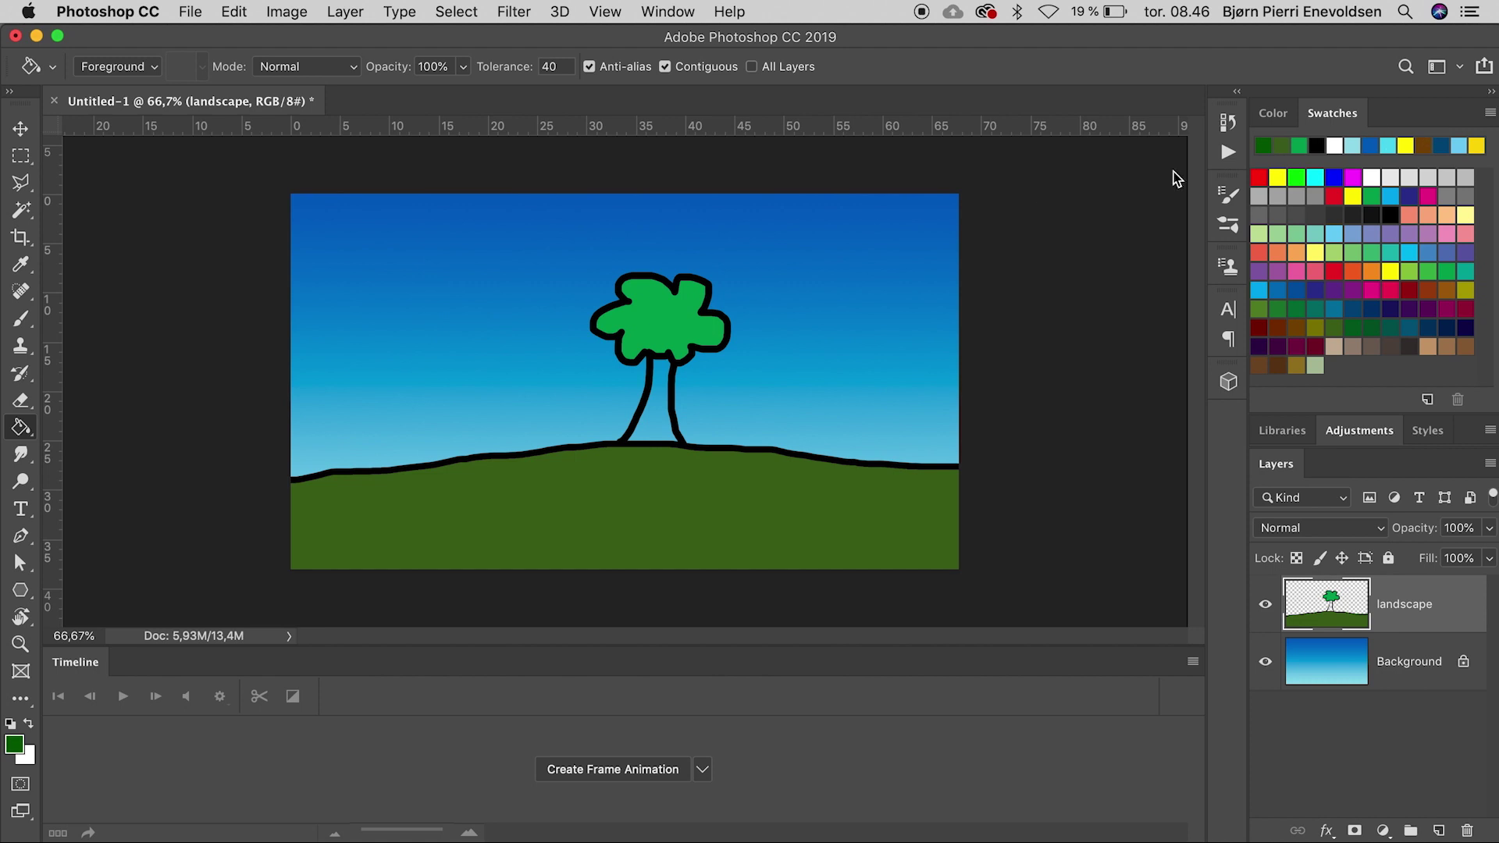
left_click(655, 313)
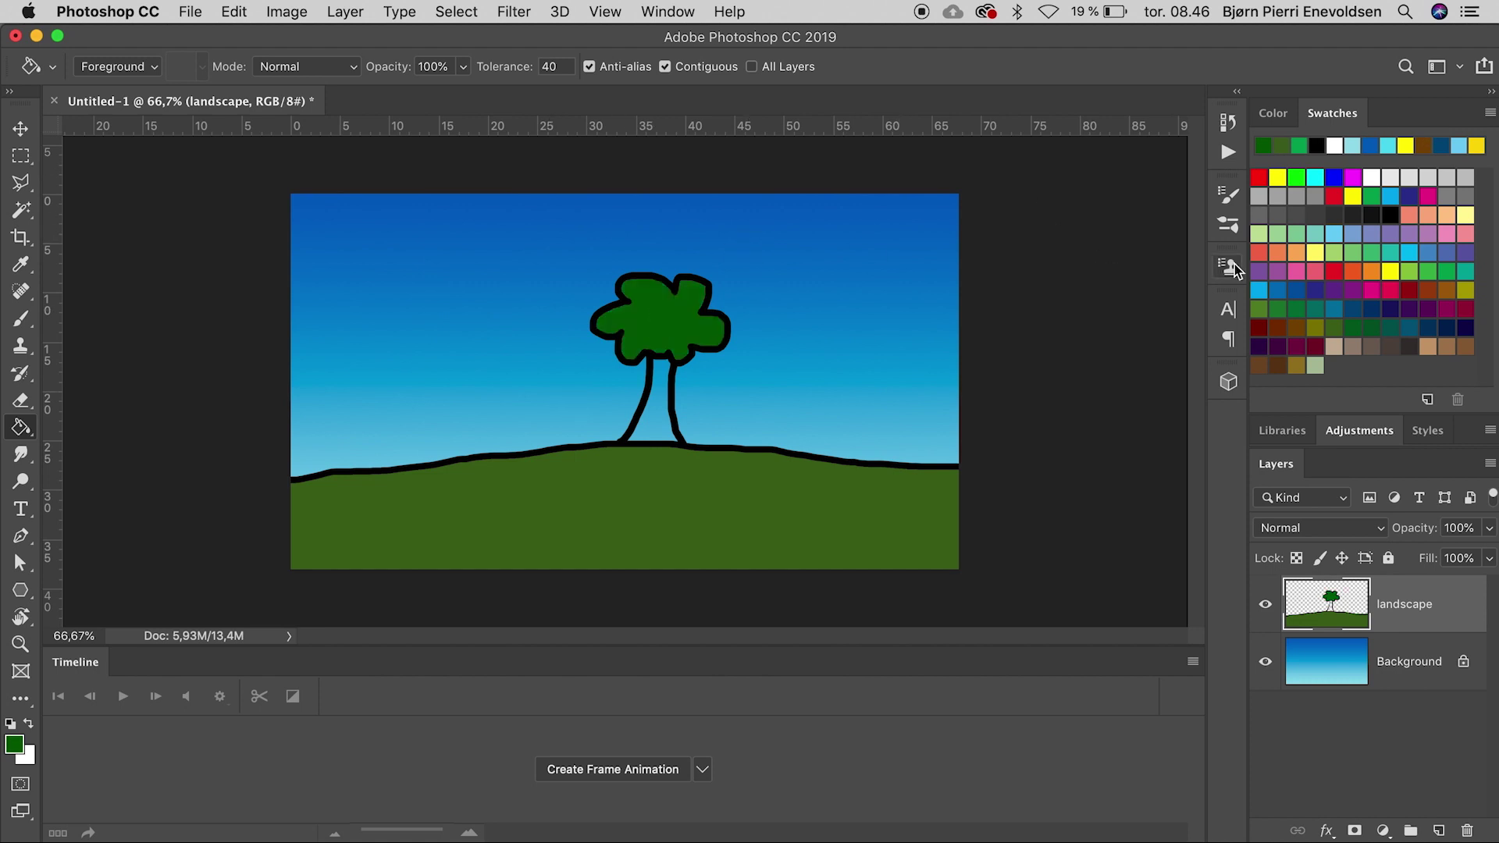
left_click(1297, 328)
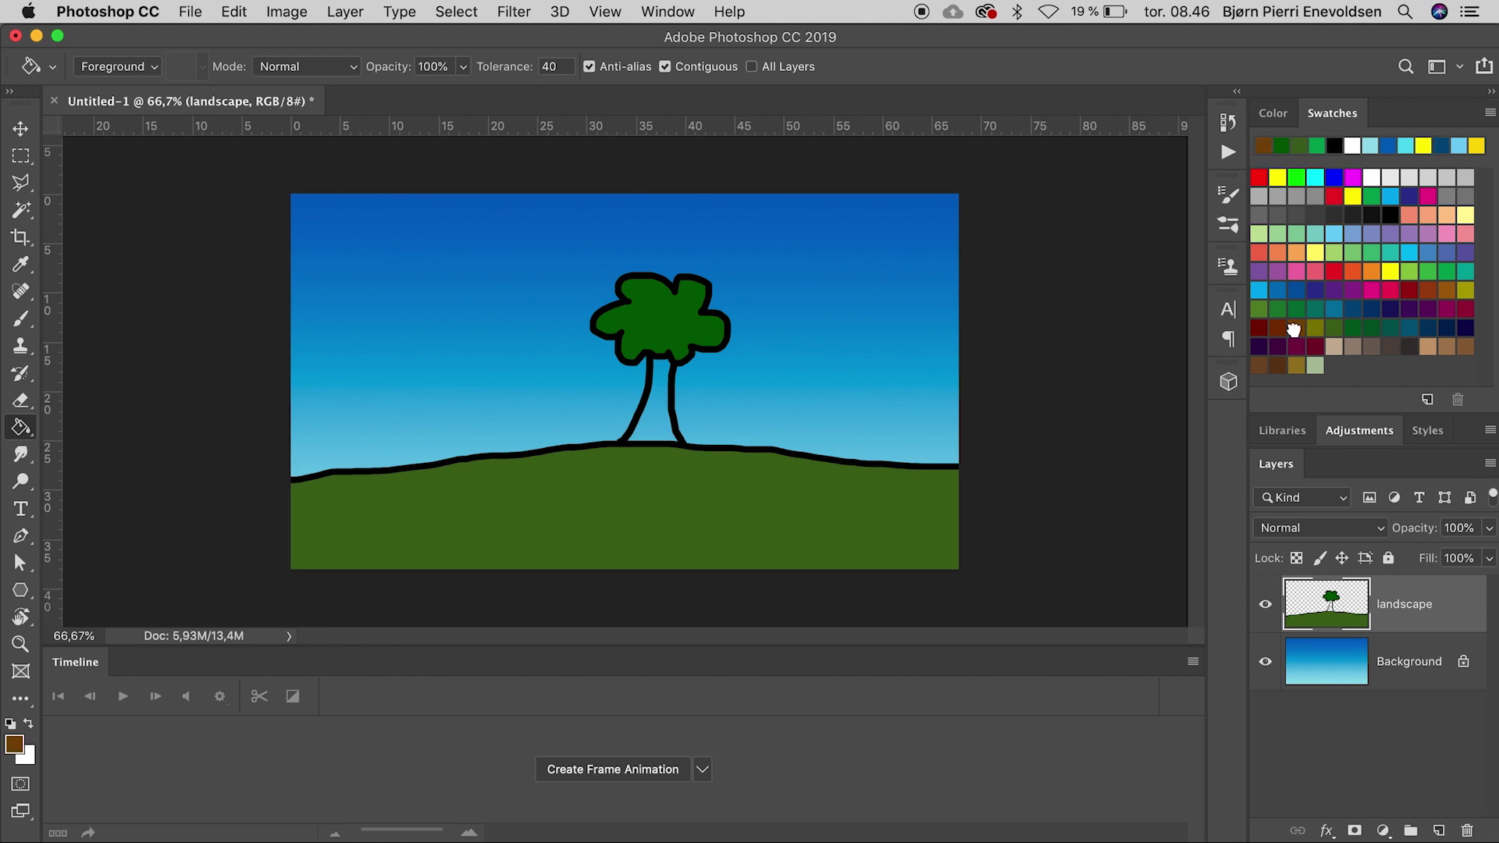
left_click(659, 425)
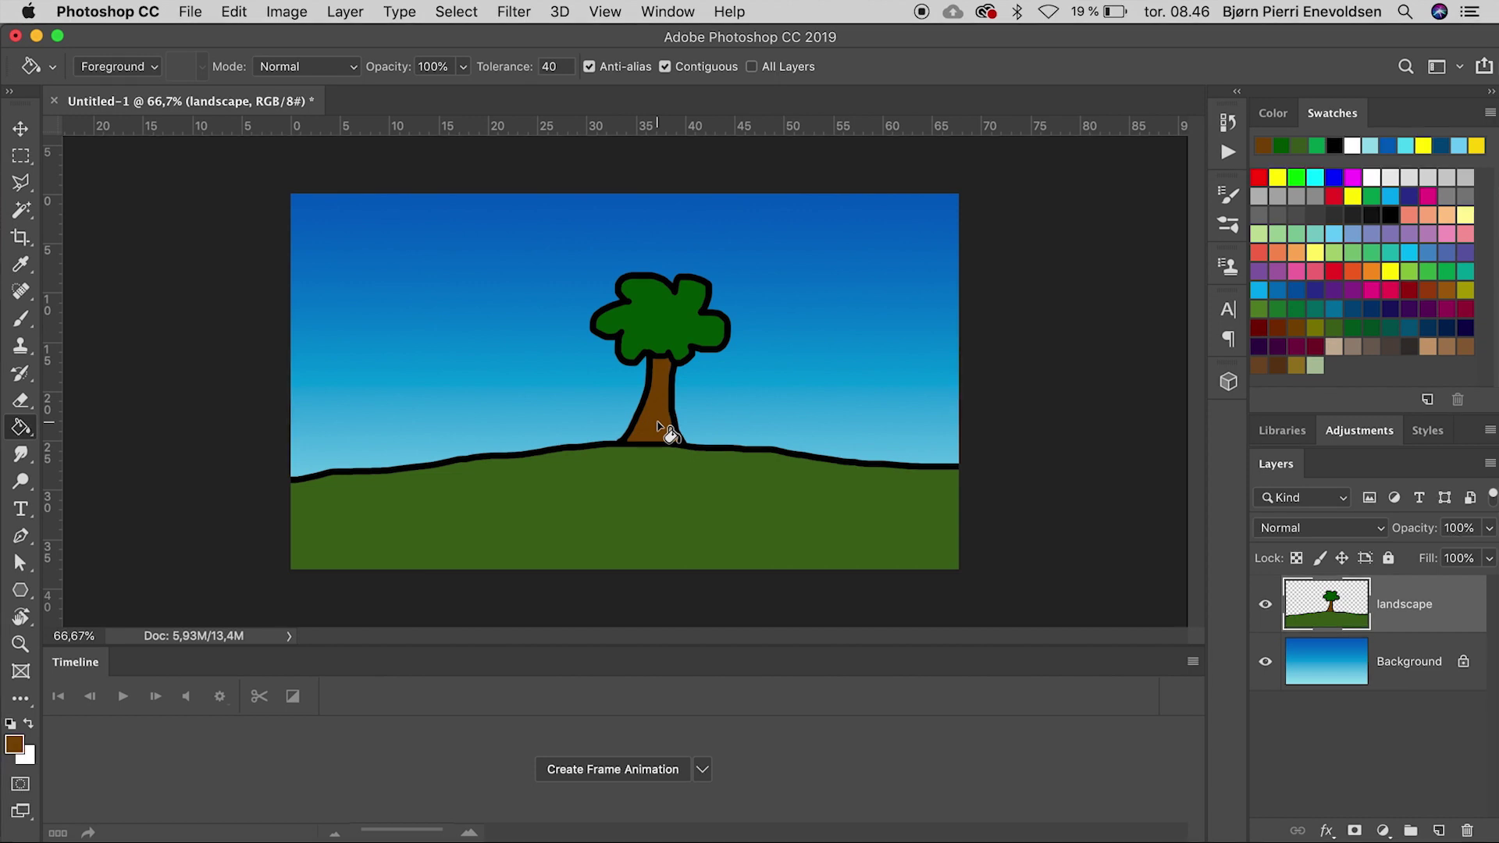
Add a new layer named 'sun' above the Background
left_click(1403, 682)
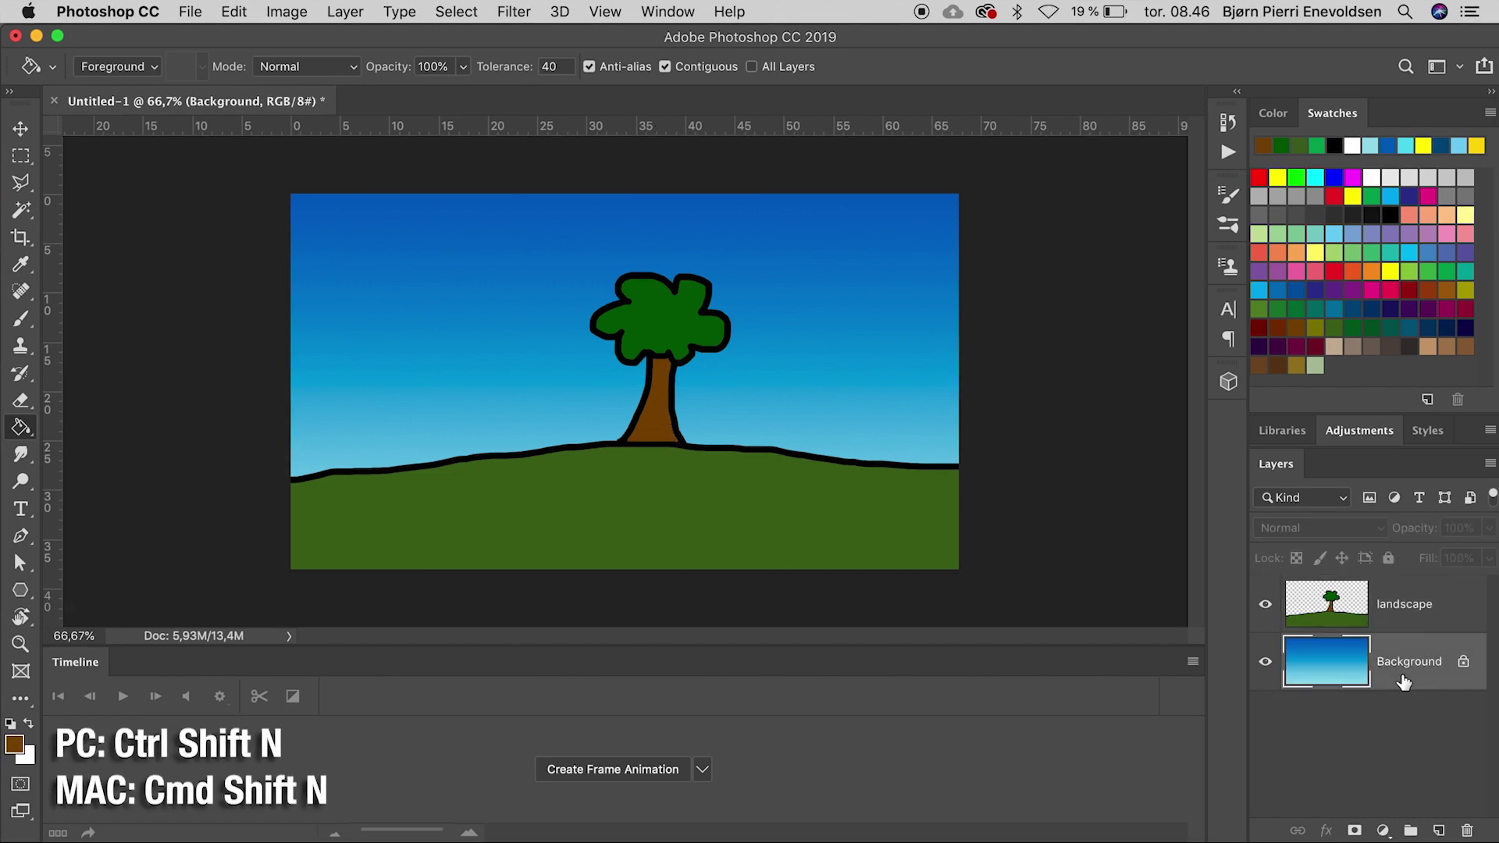
key("super+shift+n")
type("sun")
key("Return")
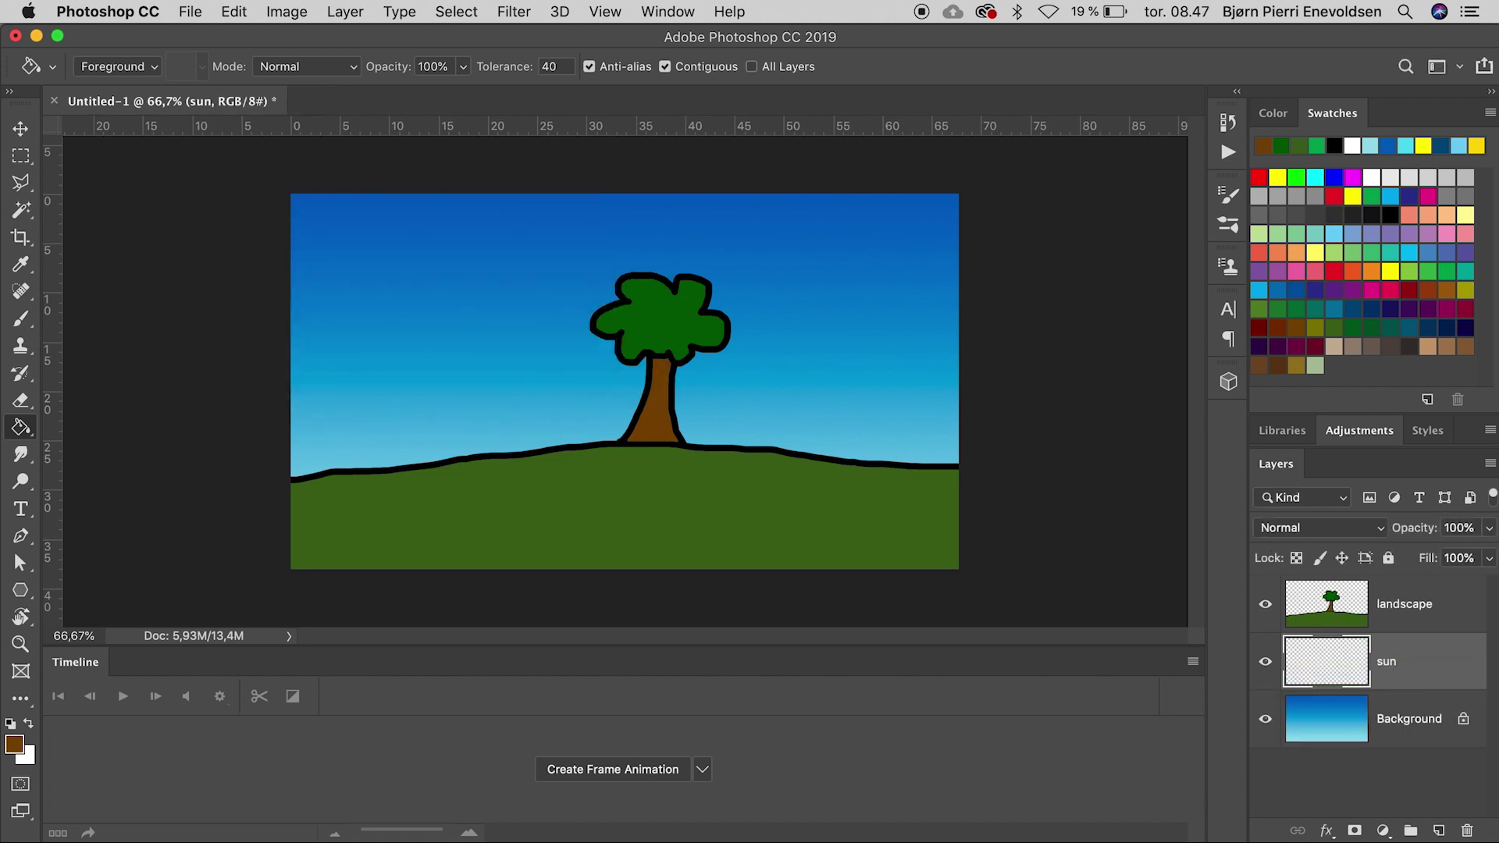
Paint a large soft yellow sun in the upper-left sky and create a frame animation
left_click(20, 317)
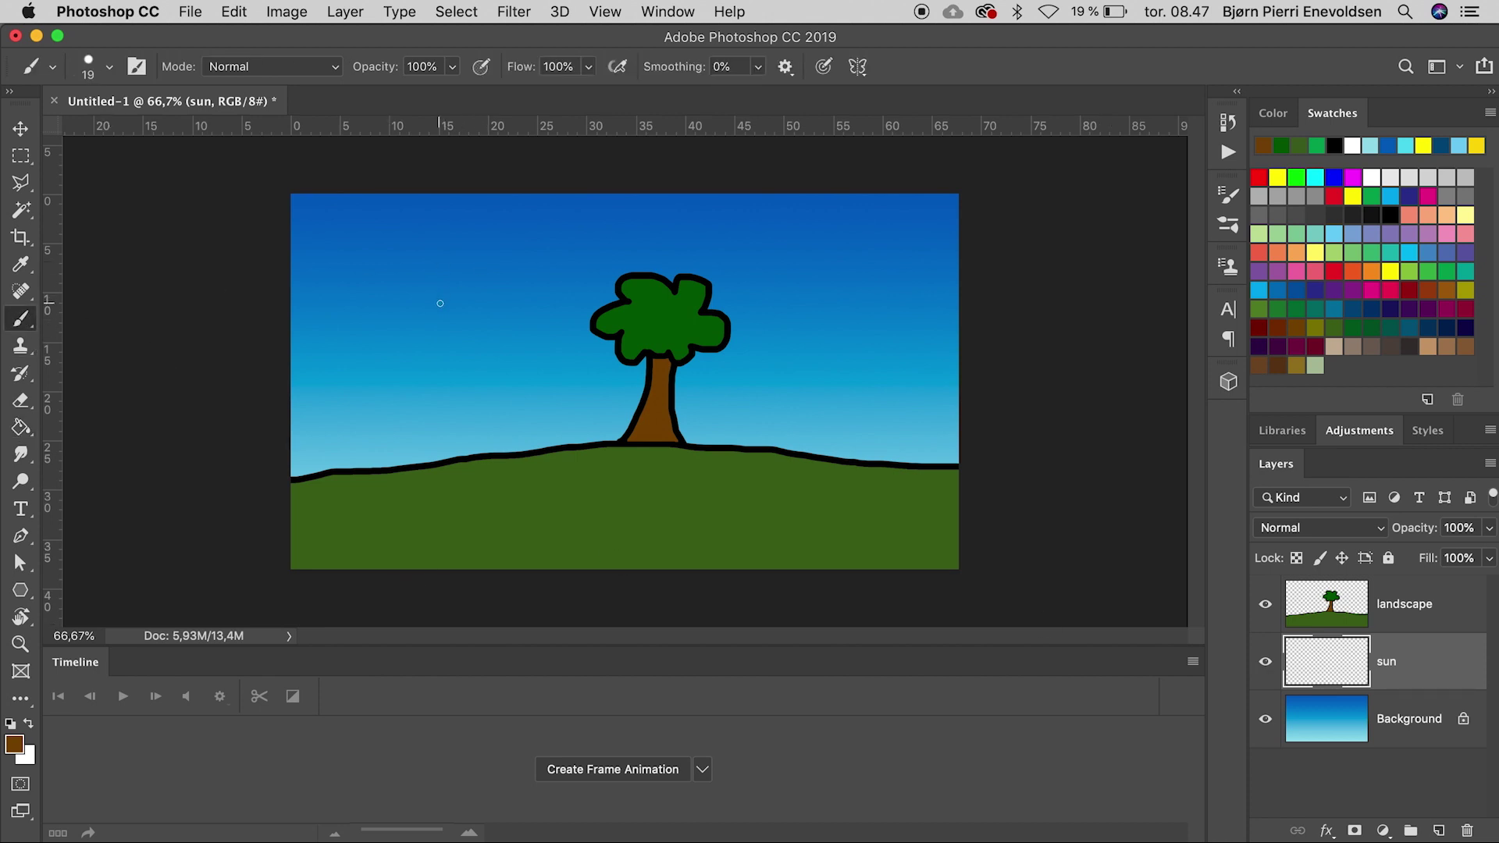
mouse_move(440, 303)
left_mouse_down()
mouse_move(519, 324)
mouse_move(541, 86)
left_mouse_up()
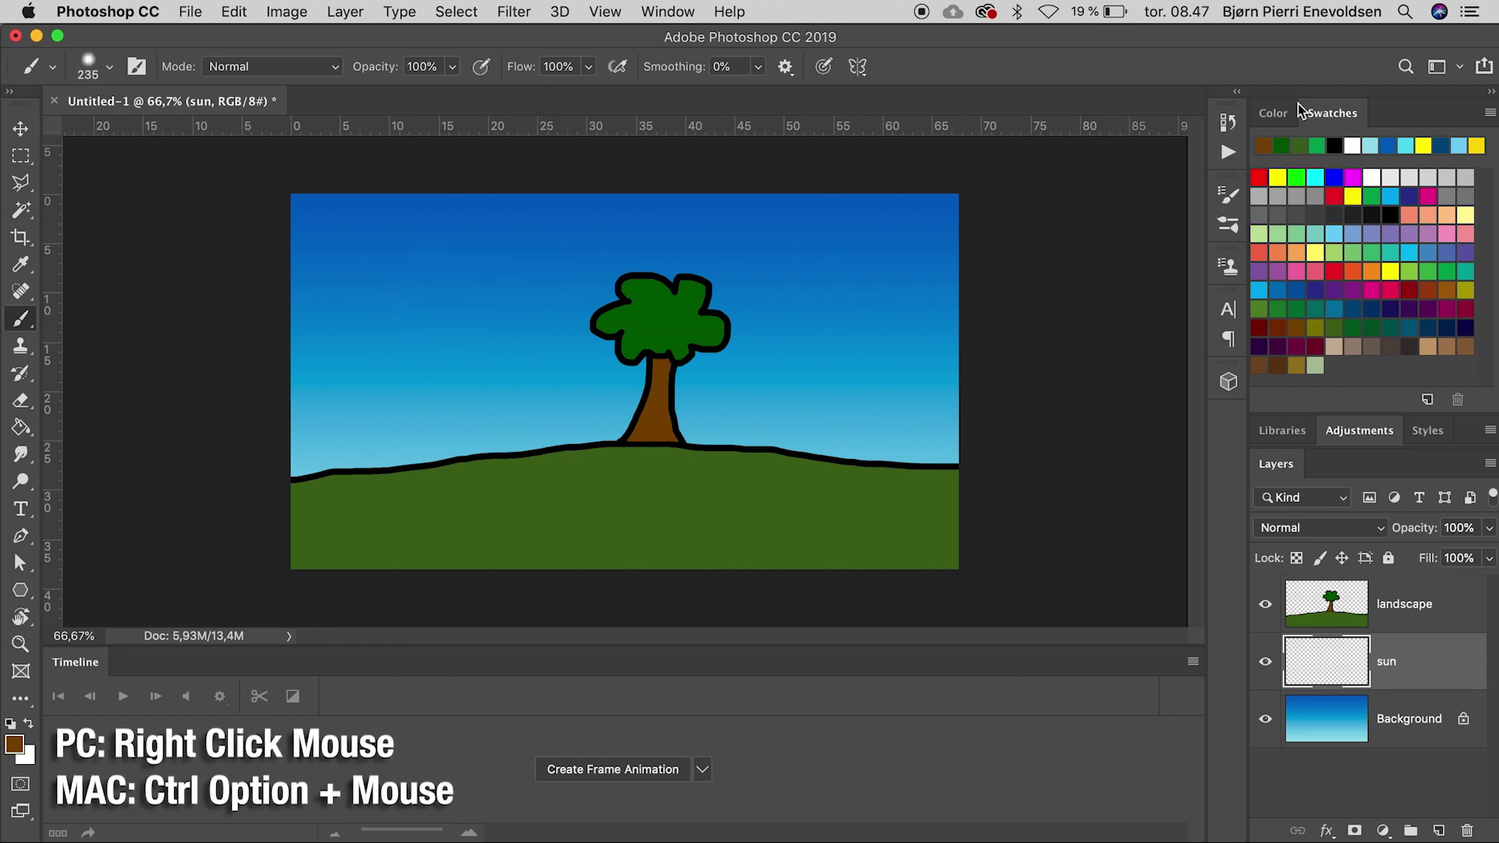
left_click(1277, 177)
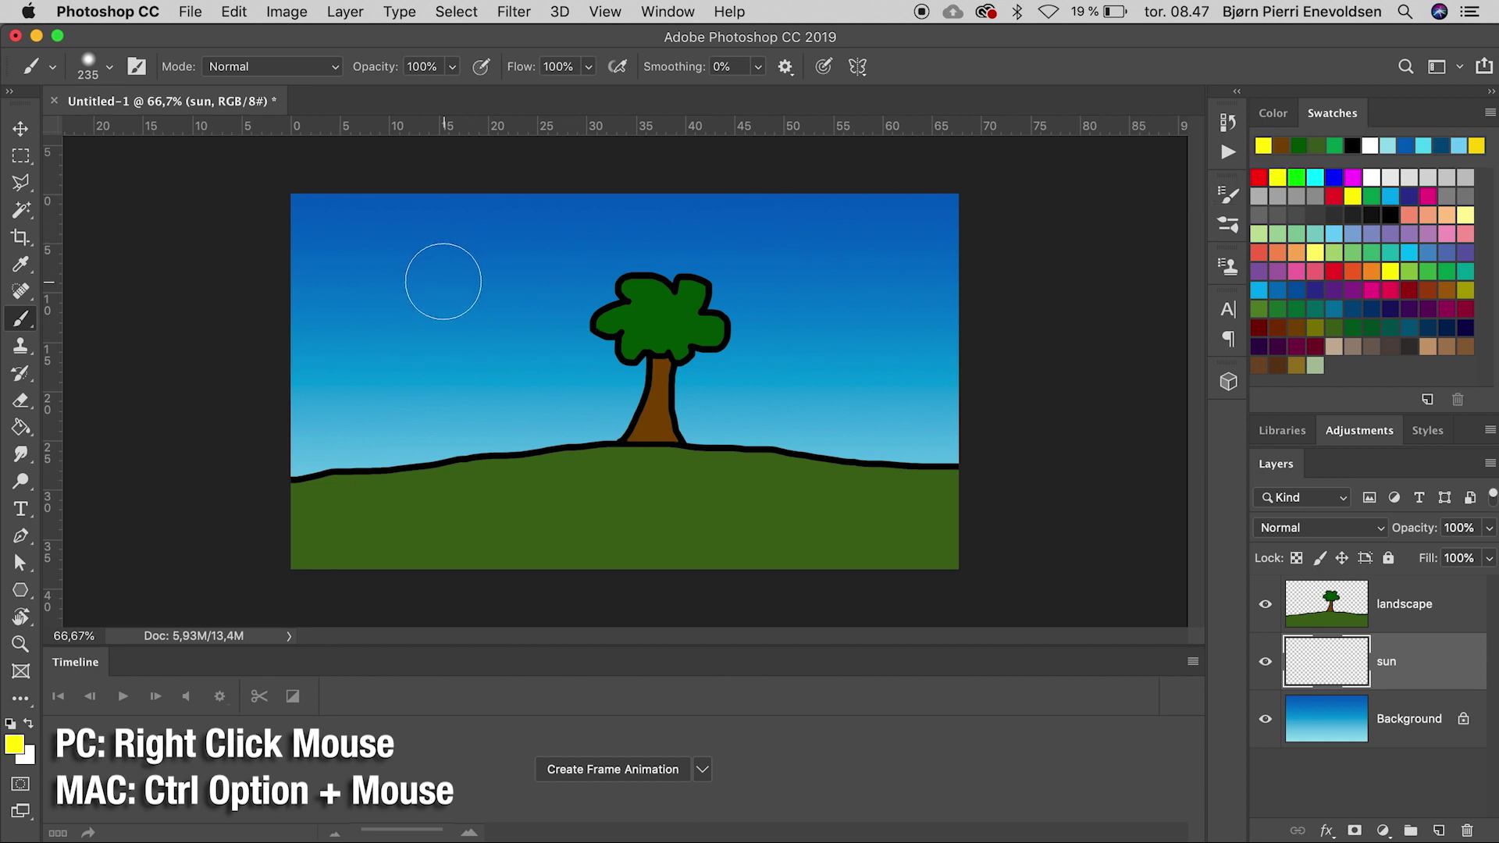
left_click(442, 282)
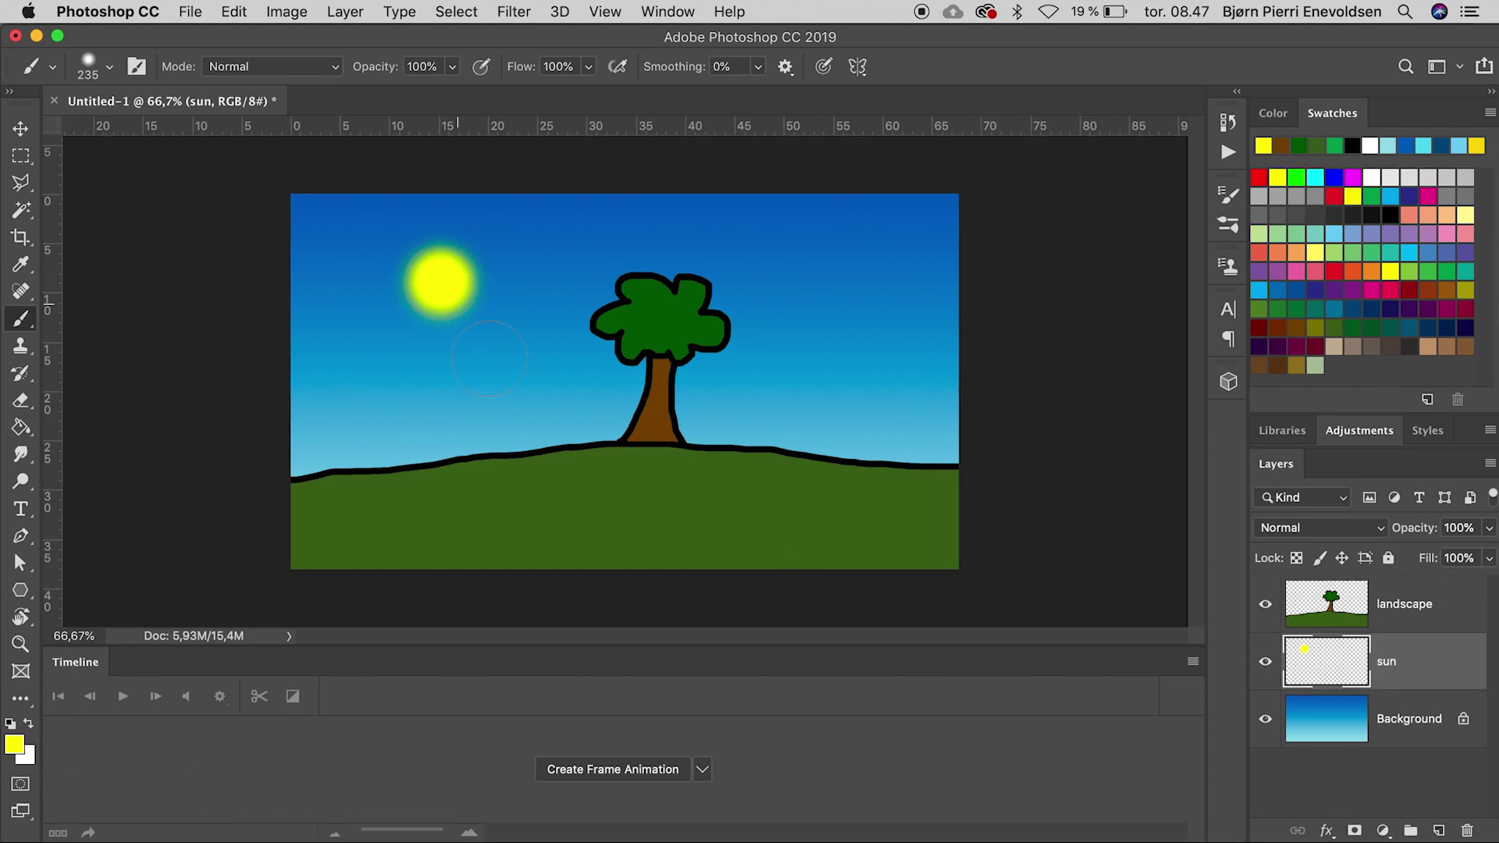
left_click(595, 773)
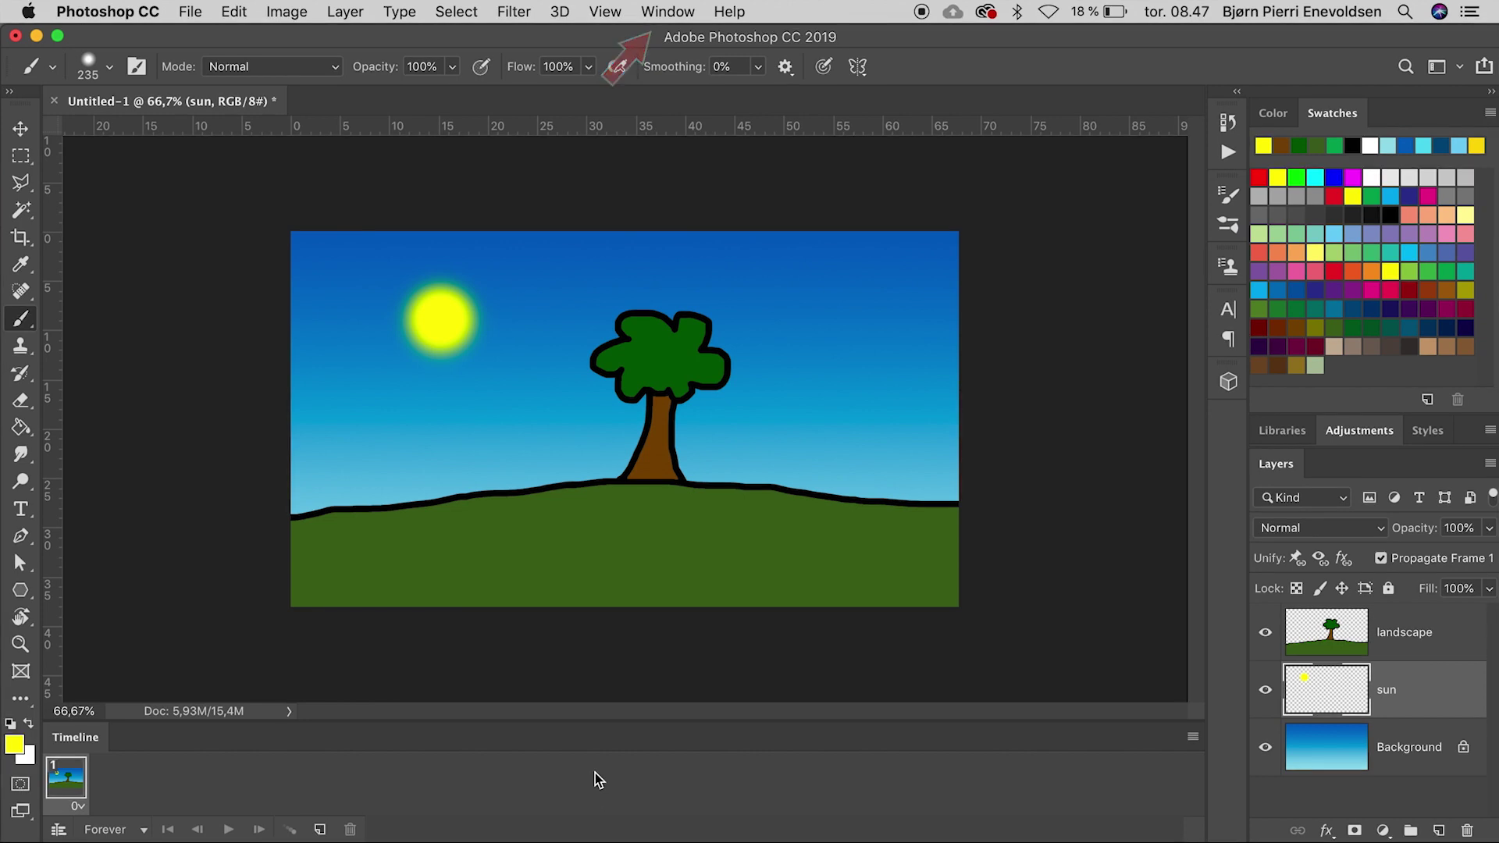
Set frame 1's delay to a custom 0,04 seconds
left_click(78, 806)
left_click(88, 778)
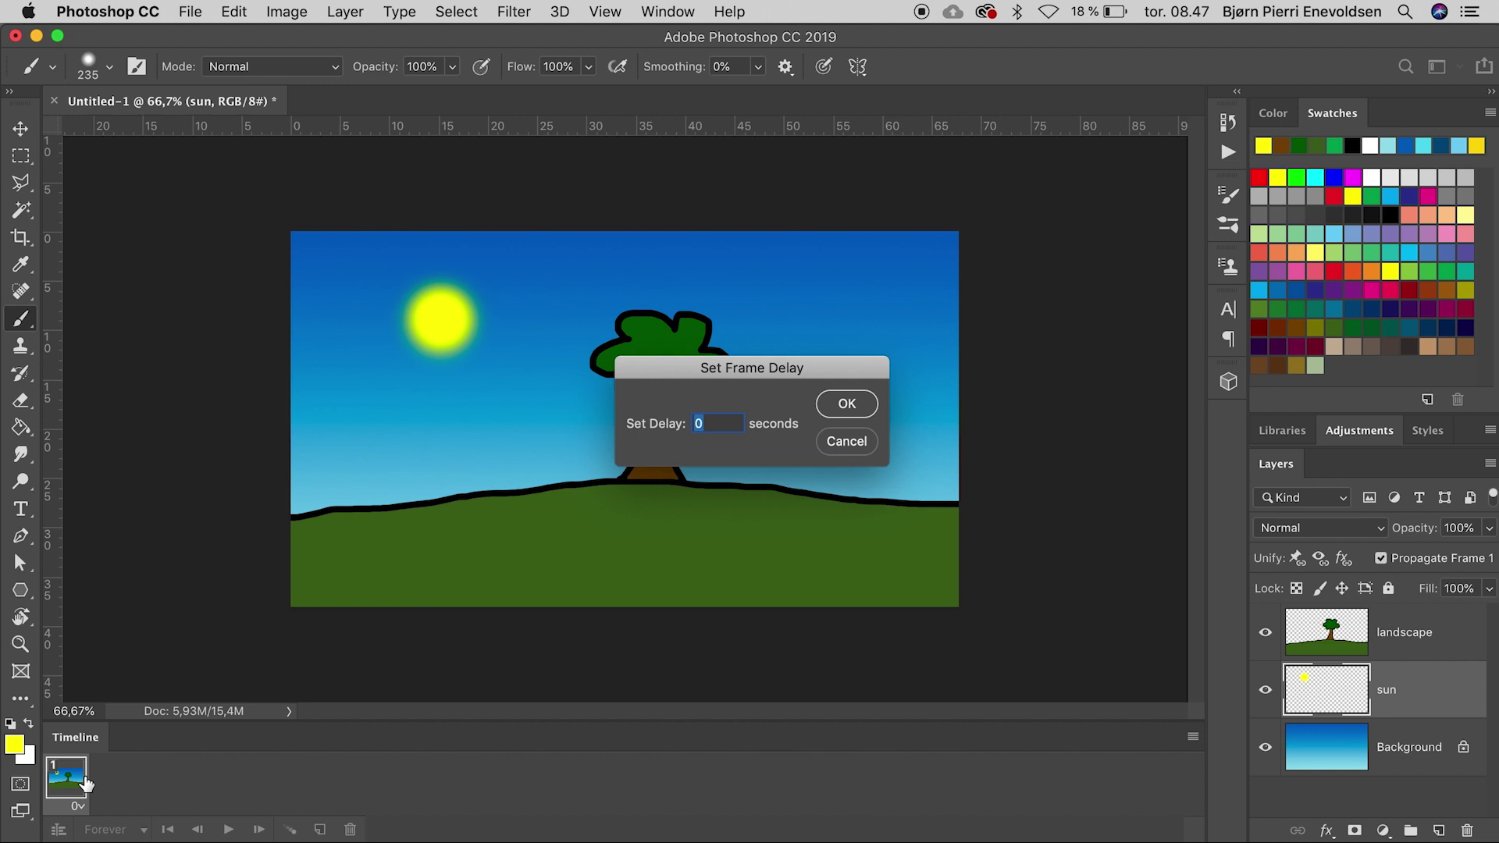
type("0,04")
key("Return")
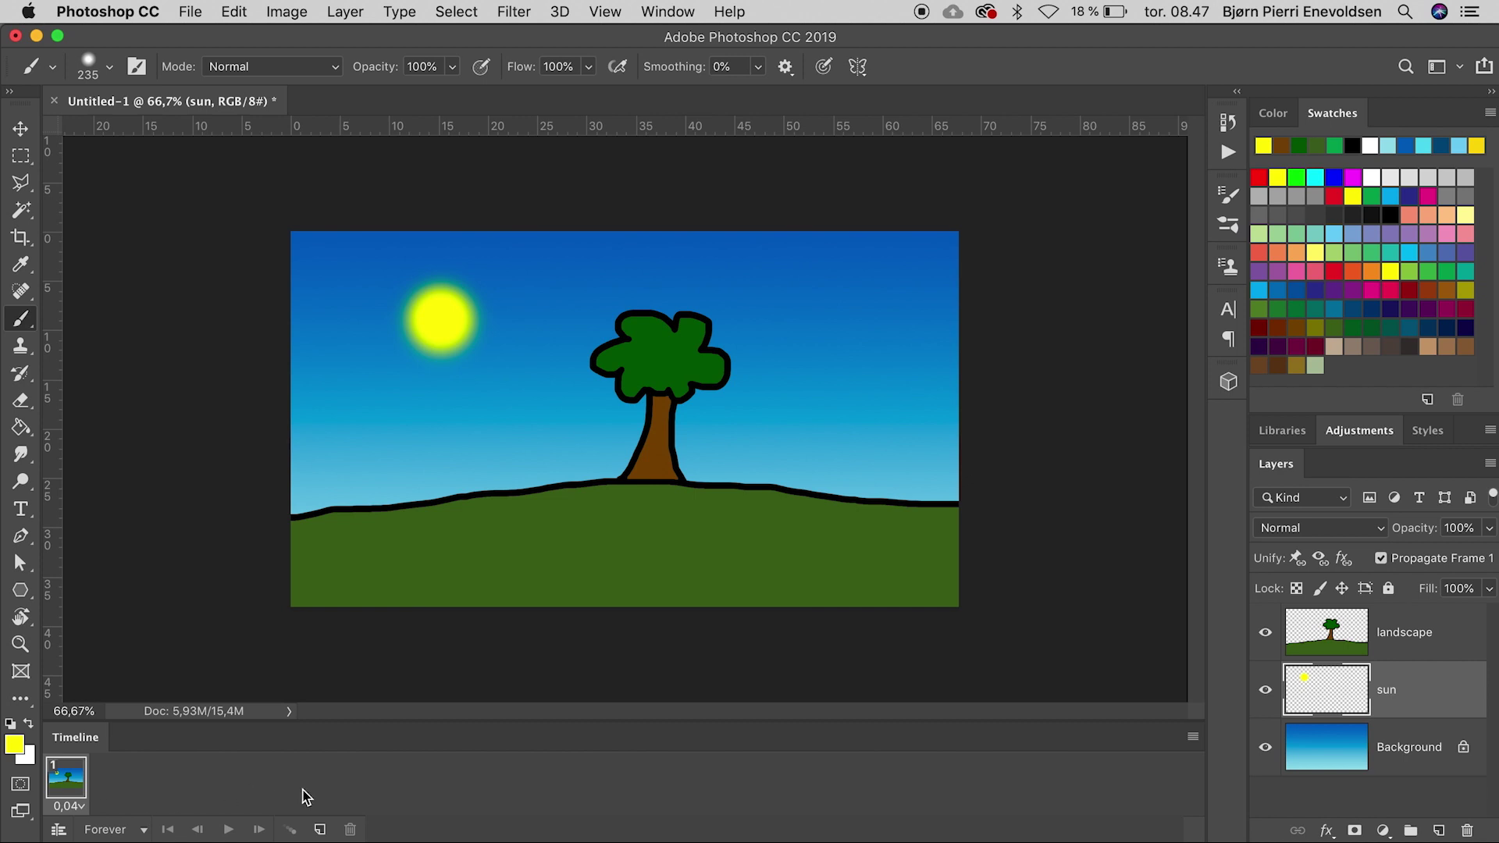
Duplicate frame 1 and, in frame 2, move the sun down behind the hill
left_click(318, 831)
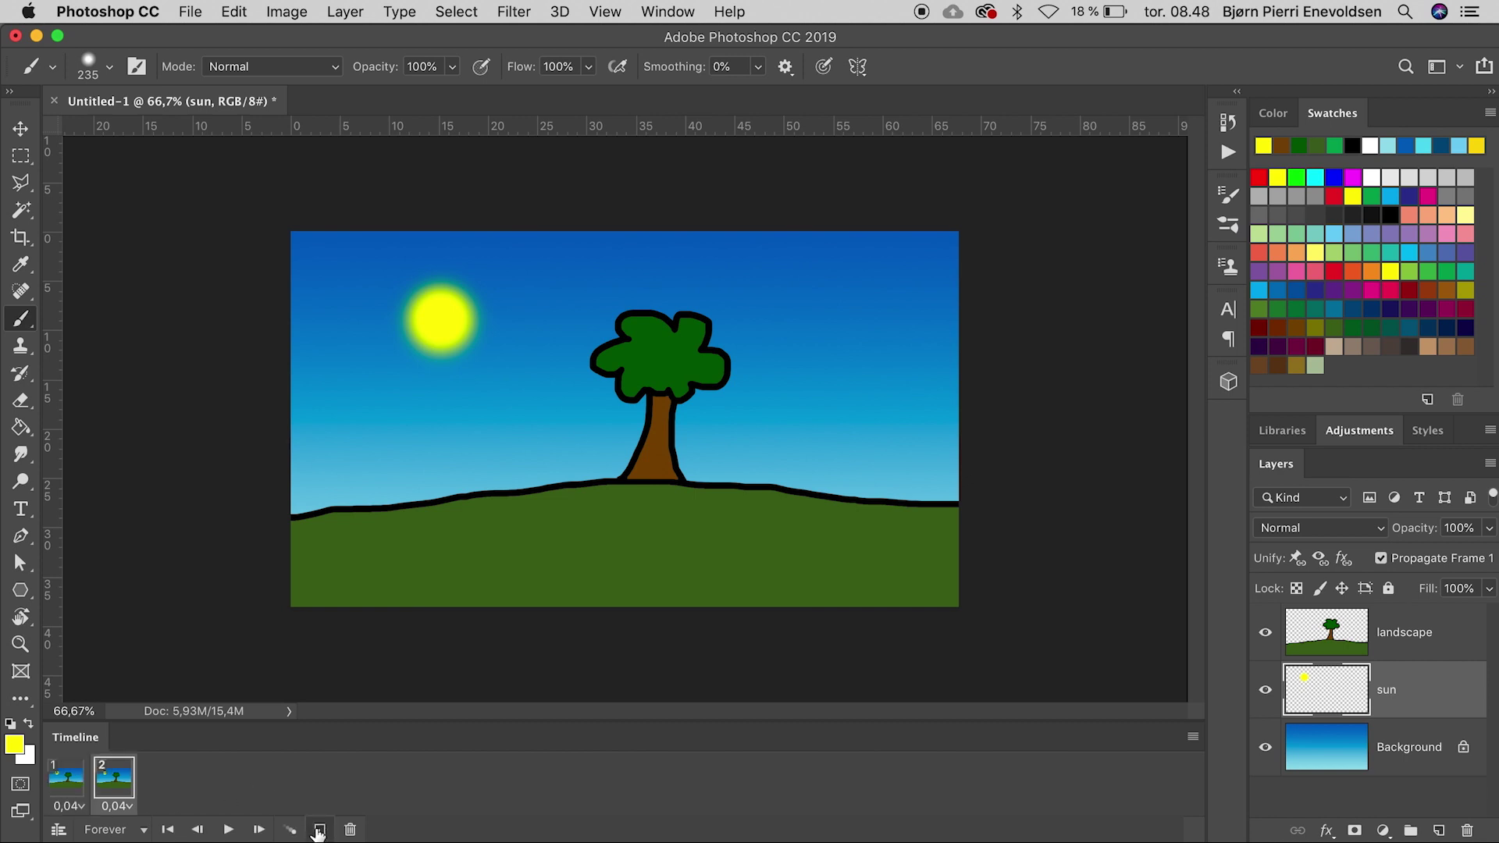
key("v")
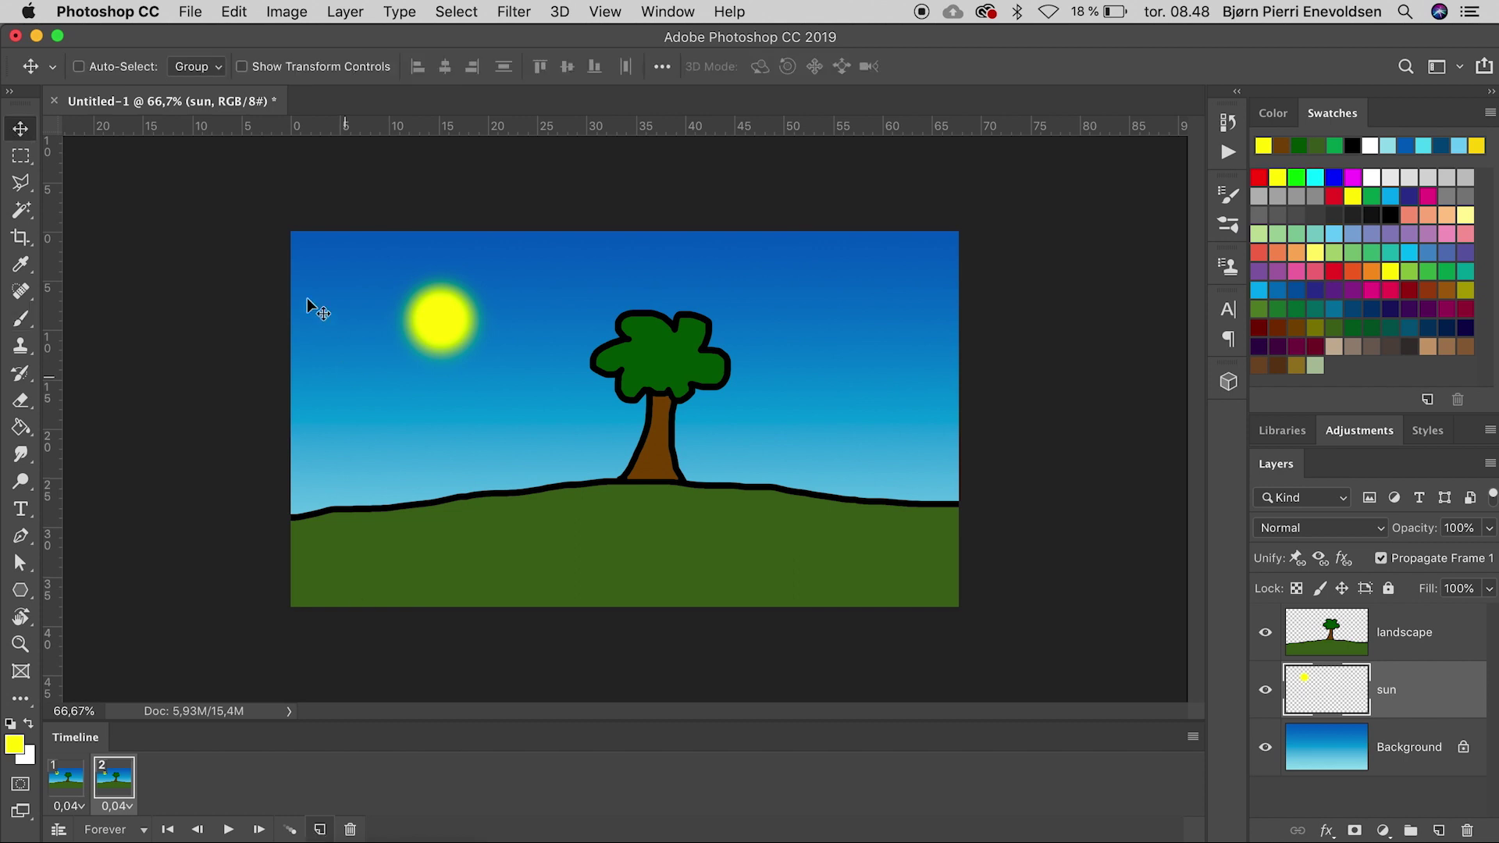
left_click_drag(438, 319, 584, 564)
Convert the locked Background into a regular layer named Layer 0
left_click(1381, 735)
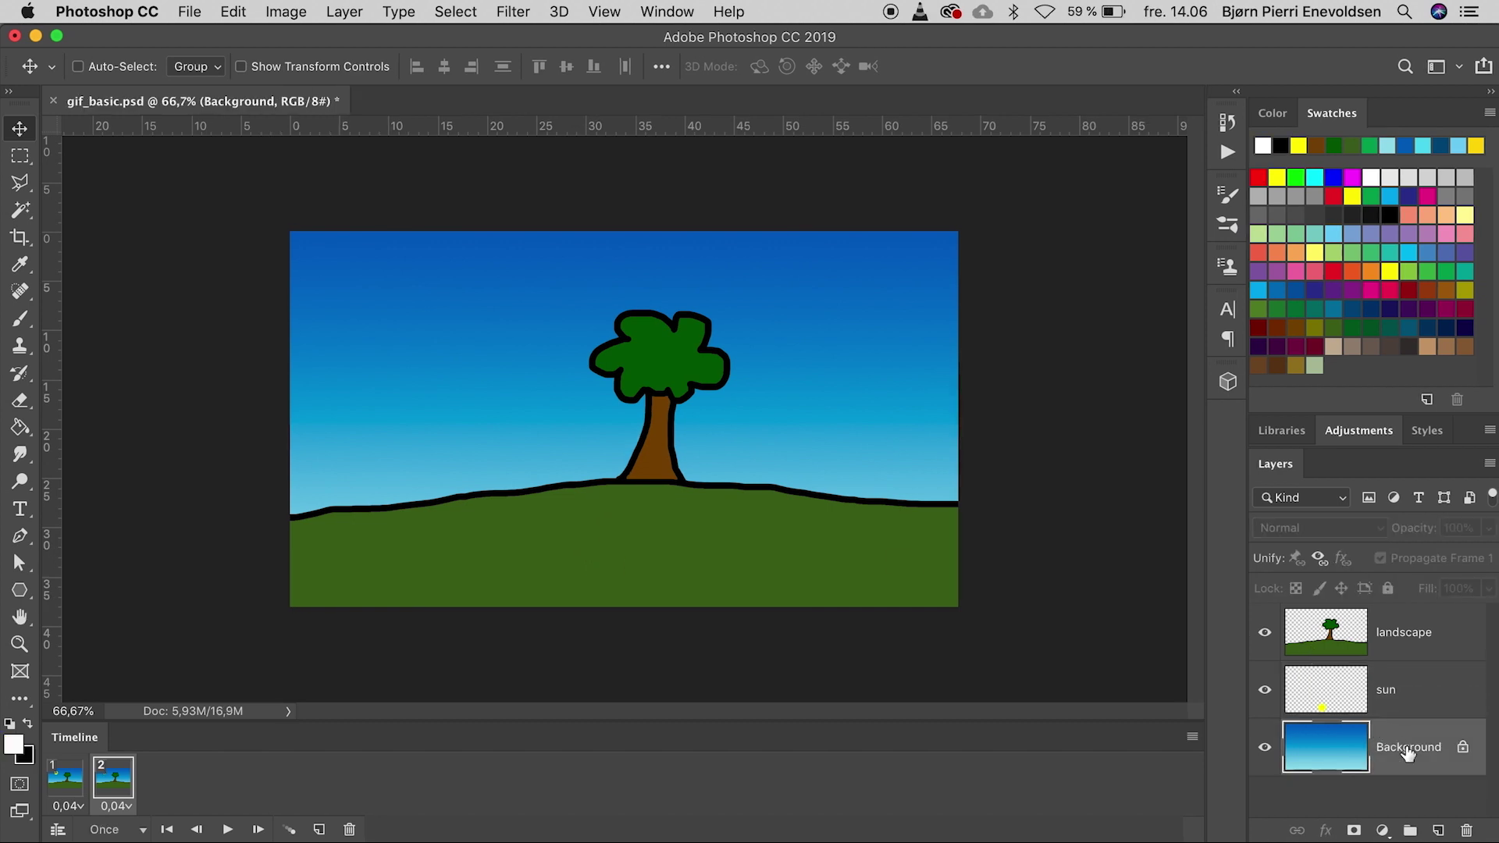
double_click(1401, 748)
key("Return")
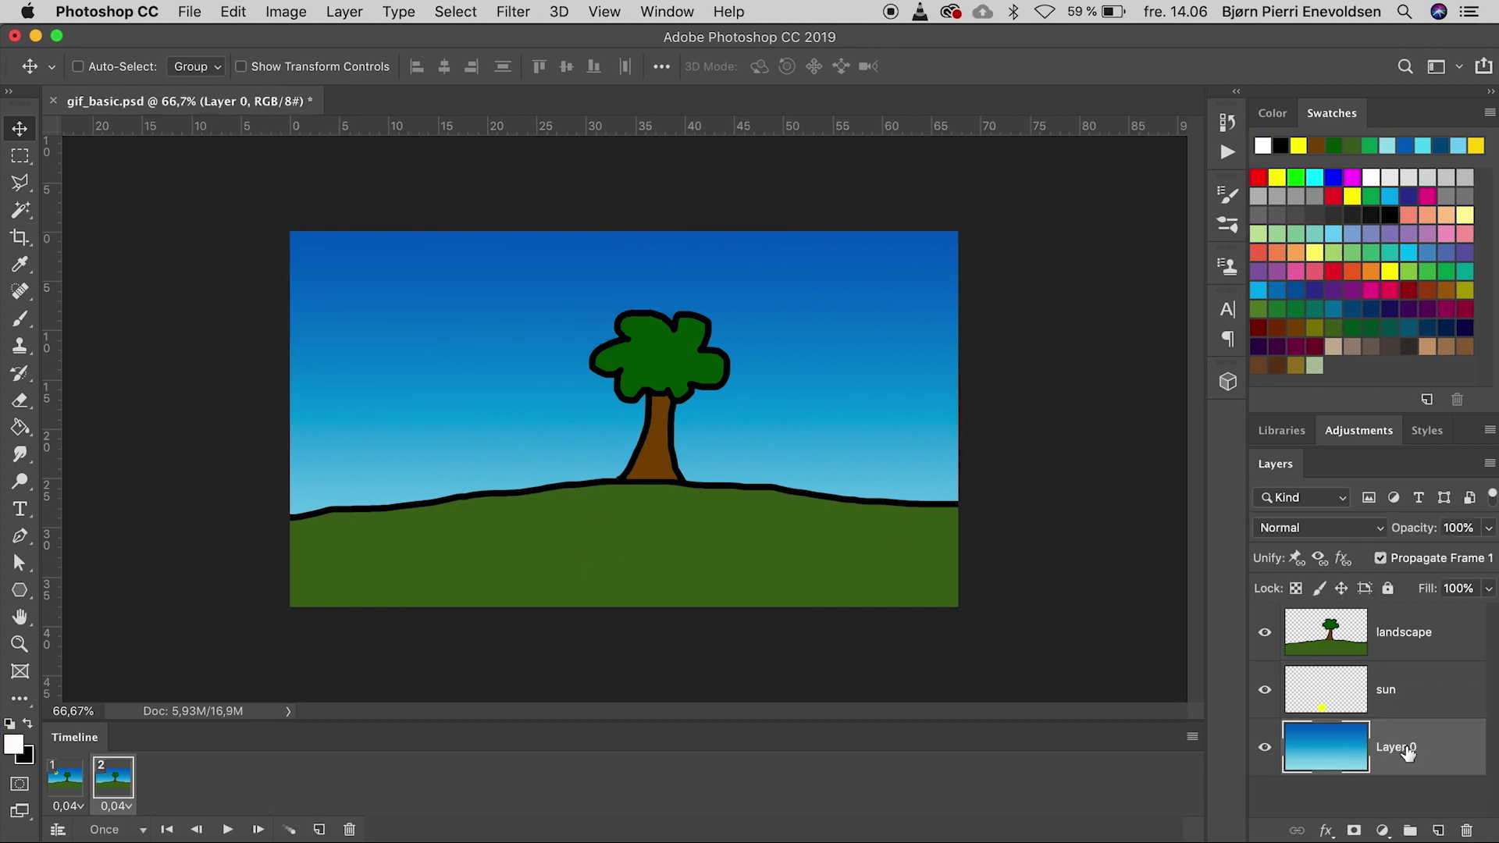
left_click(1325, 832)
Apply a reversed red-to-yellow Gradient Overlay to Layer 0, red at top, yellow at the horizon
left_click(1362, 832)
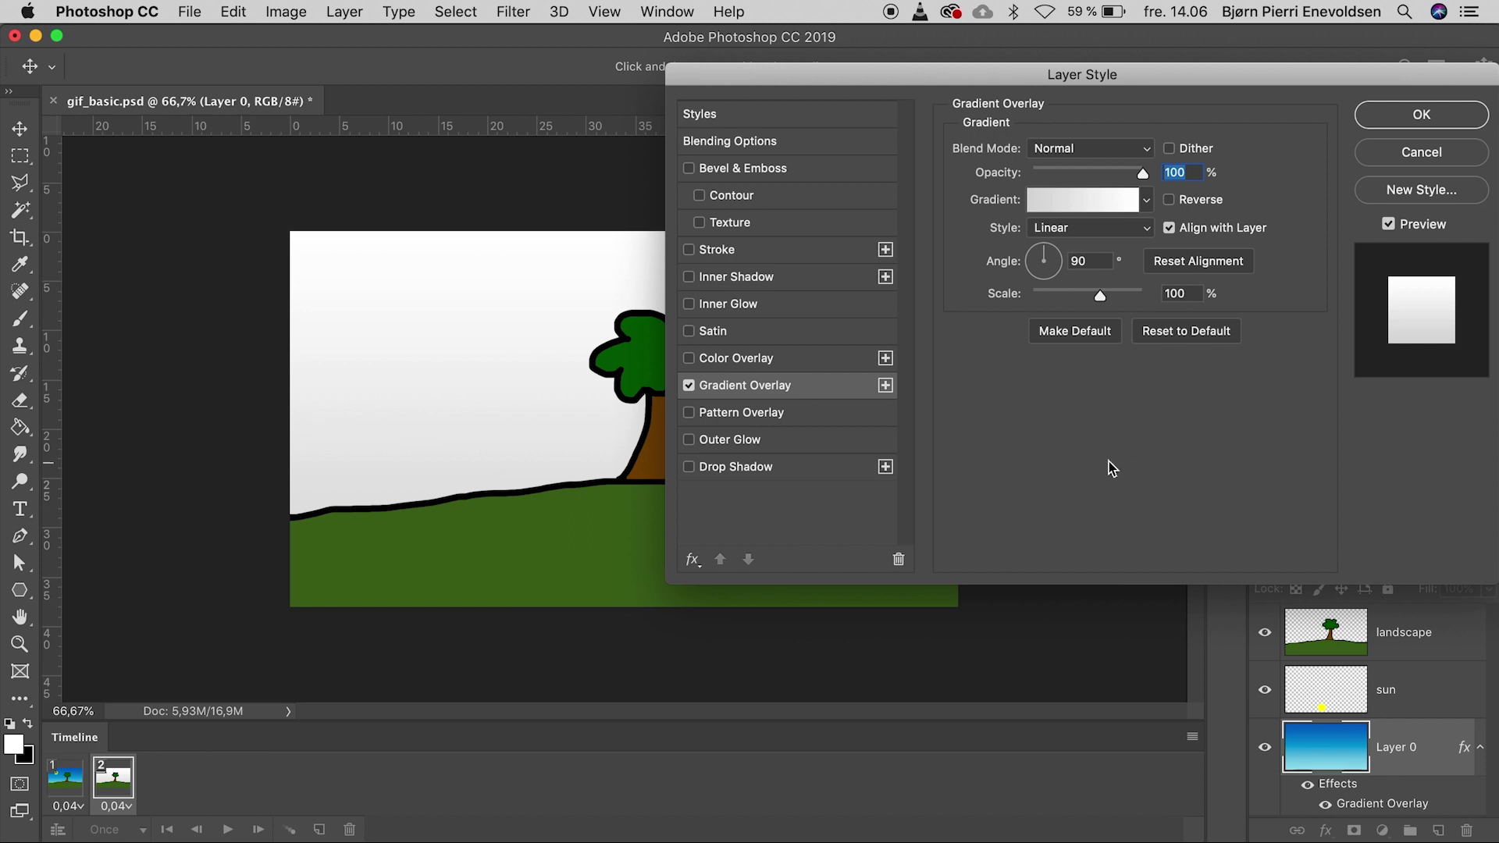
left_click(1085, 198)
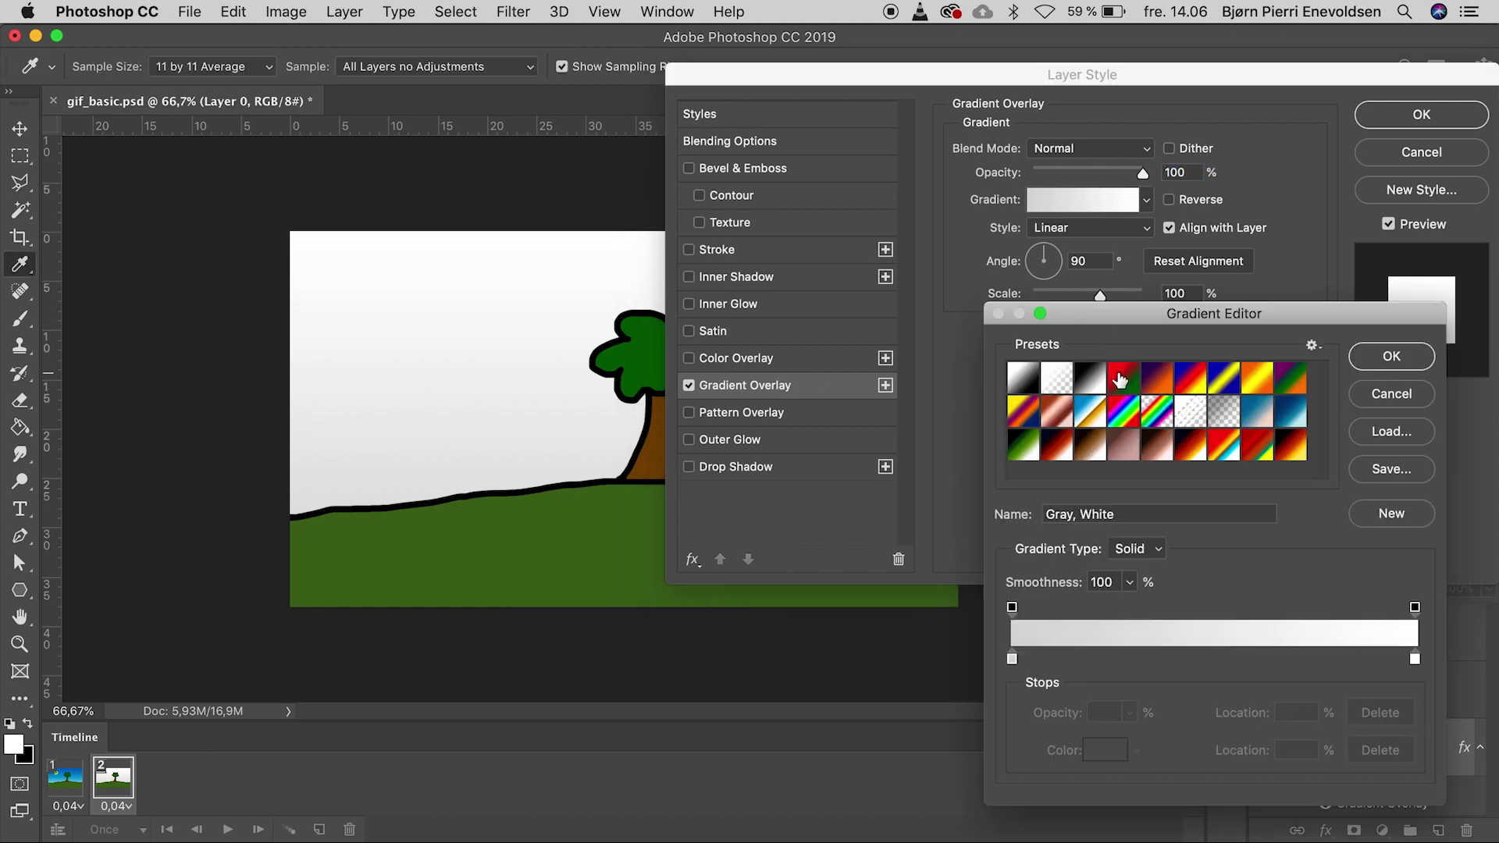
left_click(1121, 380)
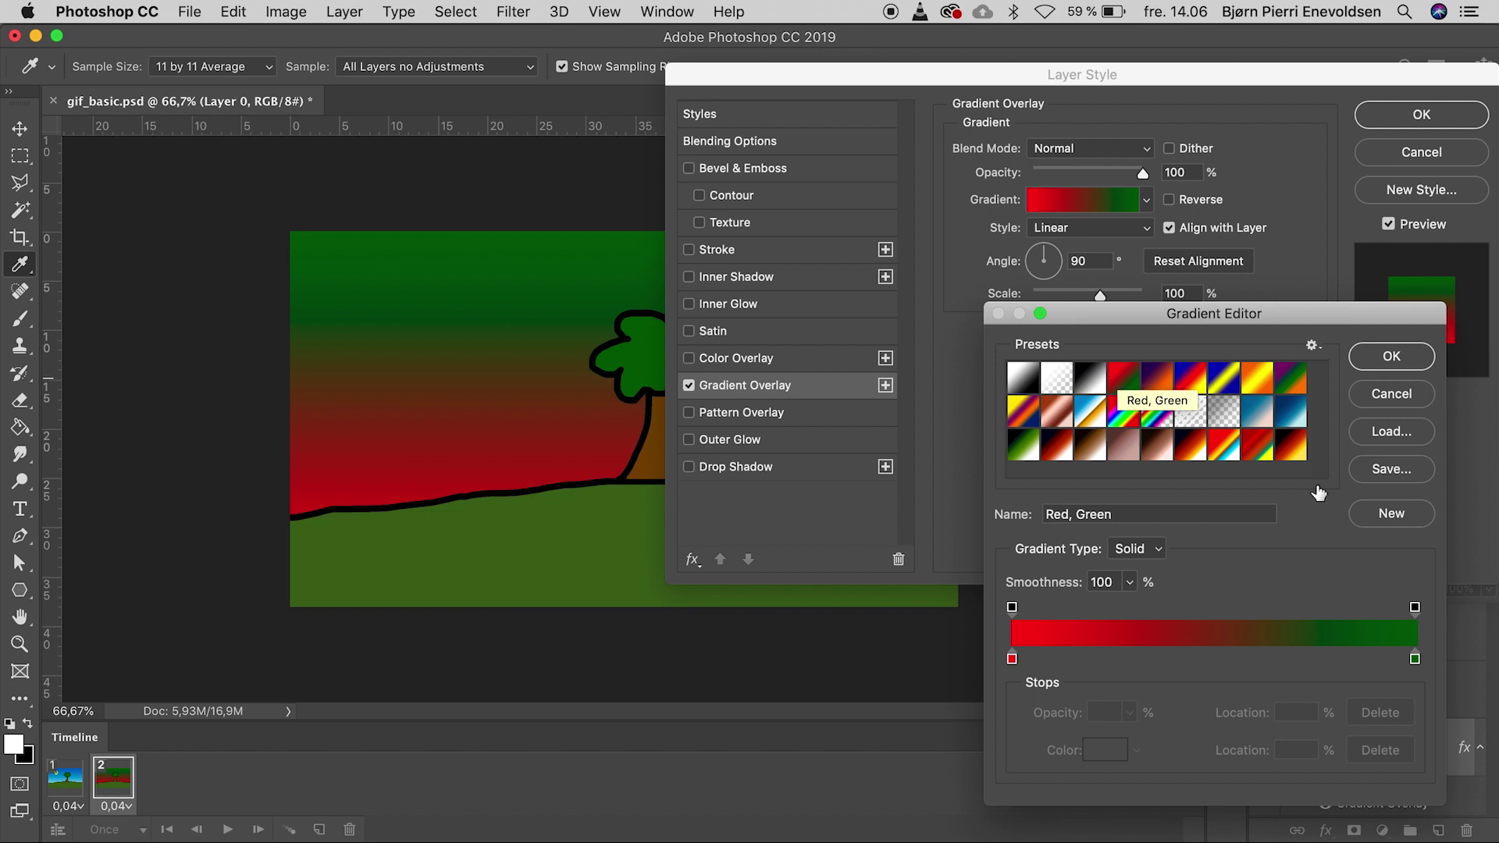
double_click(1415, 659)
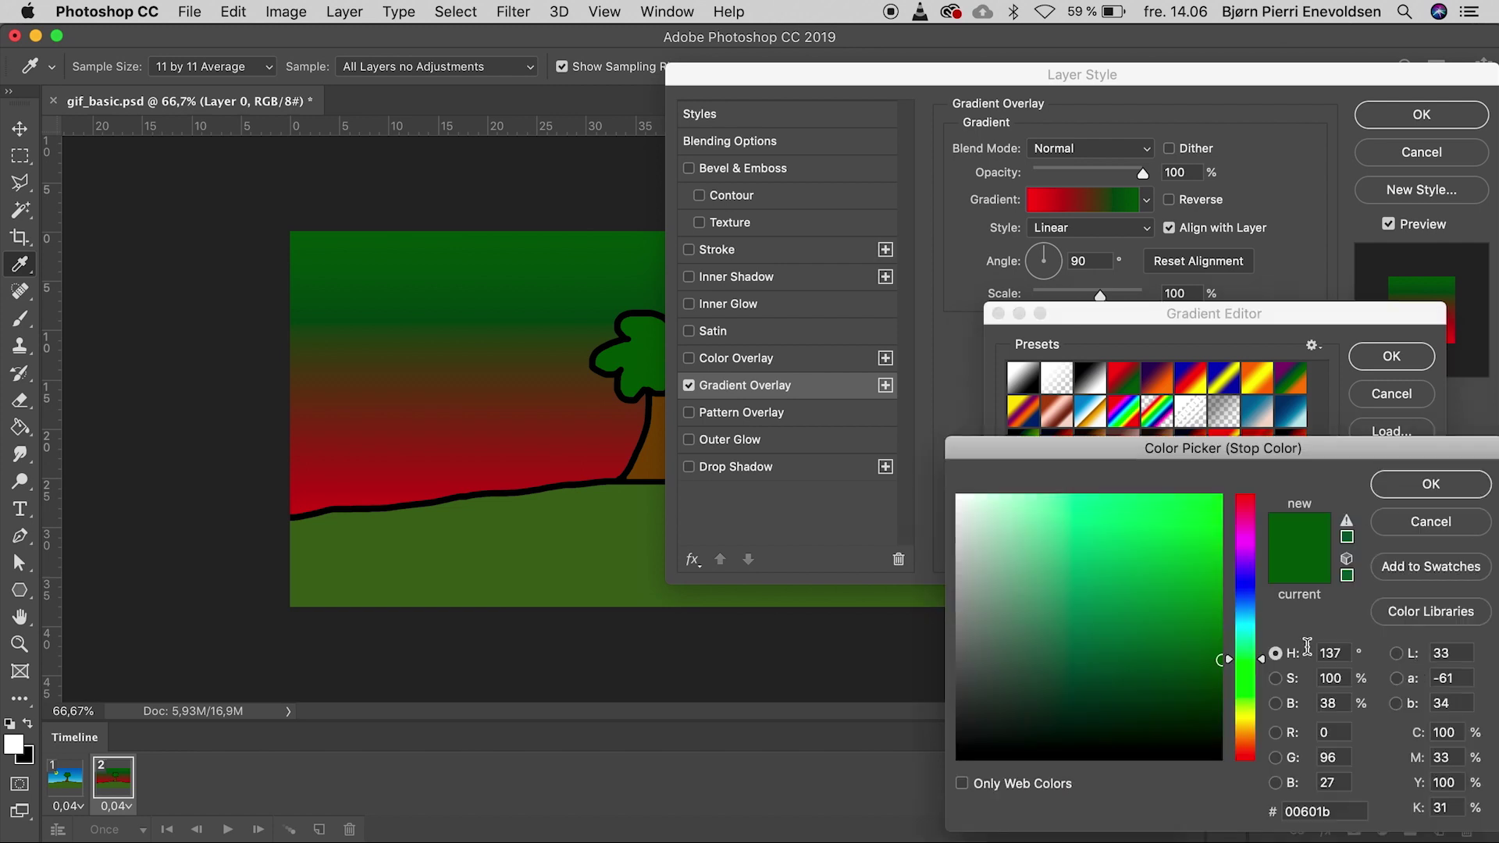
left_click(1247, 719)
left_click(1219, 498)
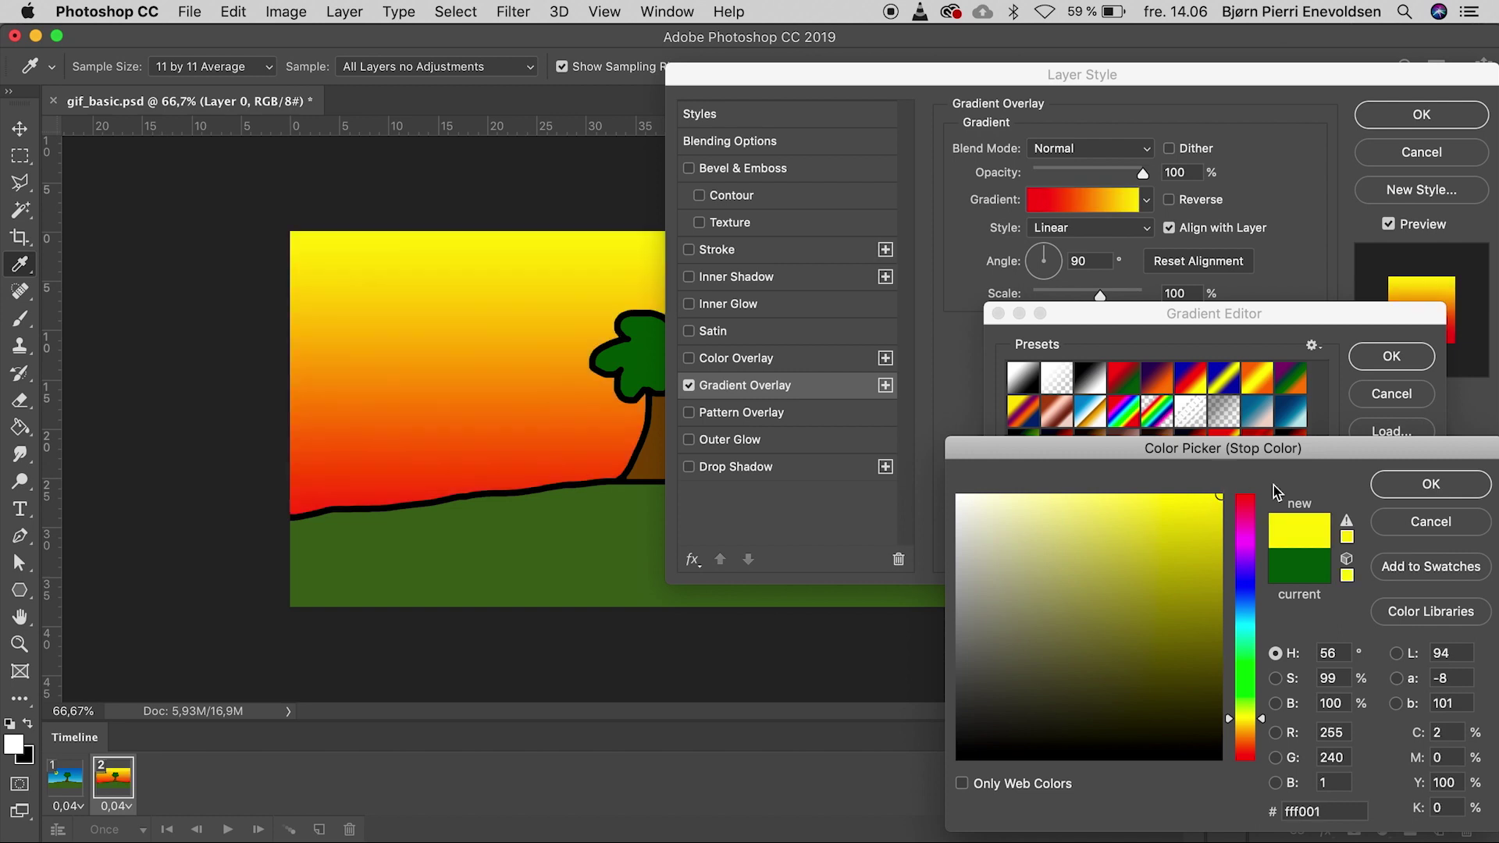
left_click(1388, 492)
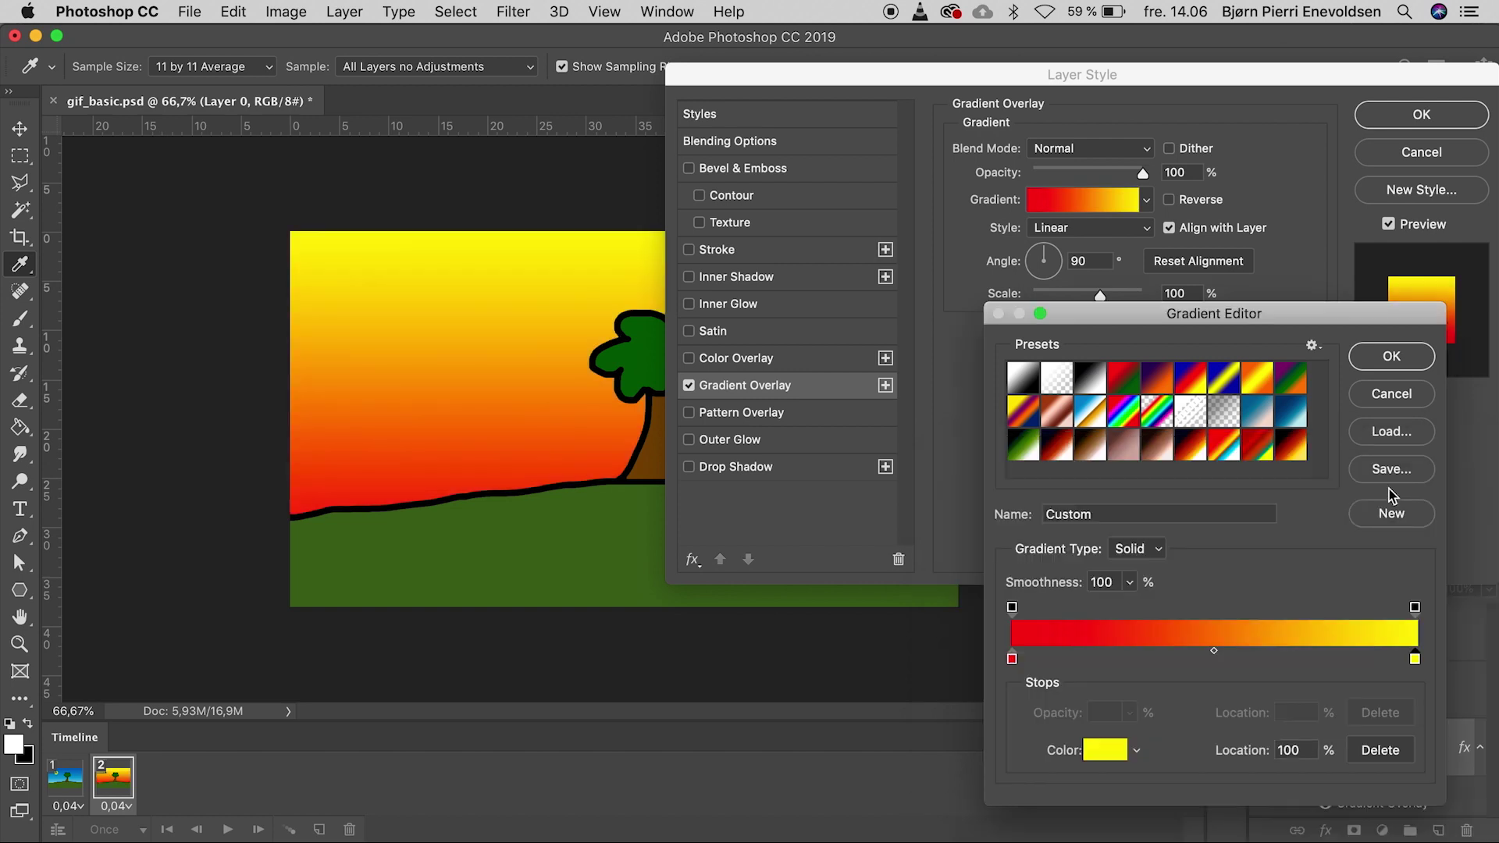
left_click(1400, 357)
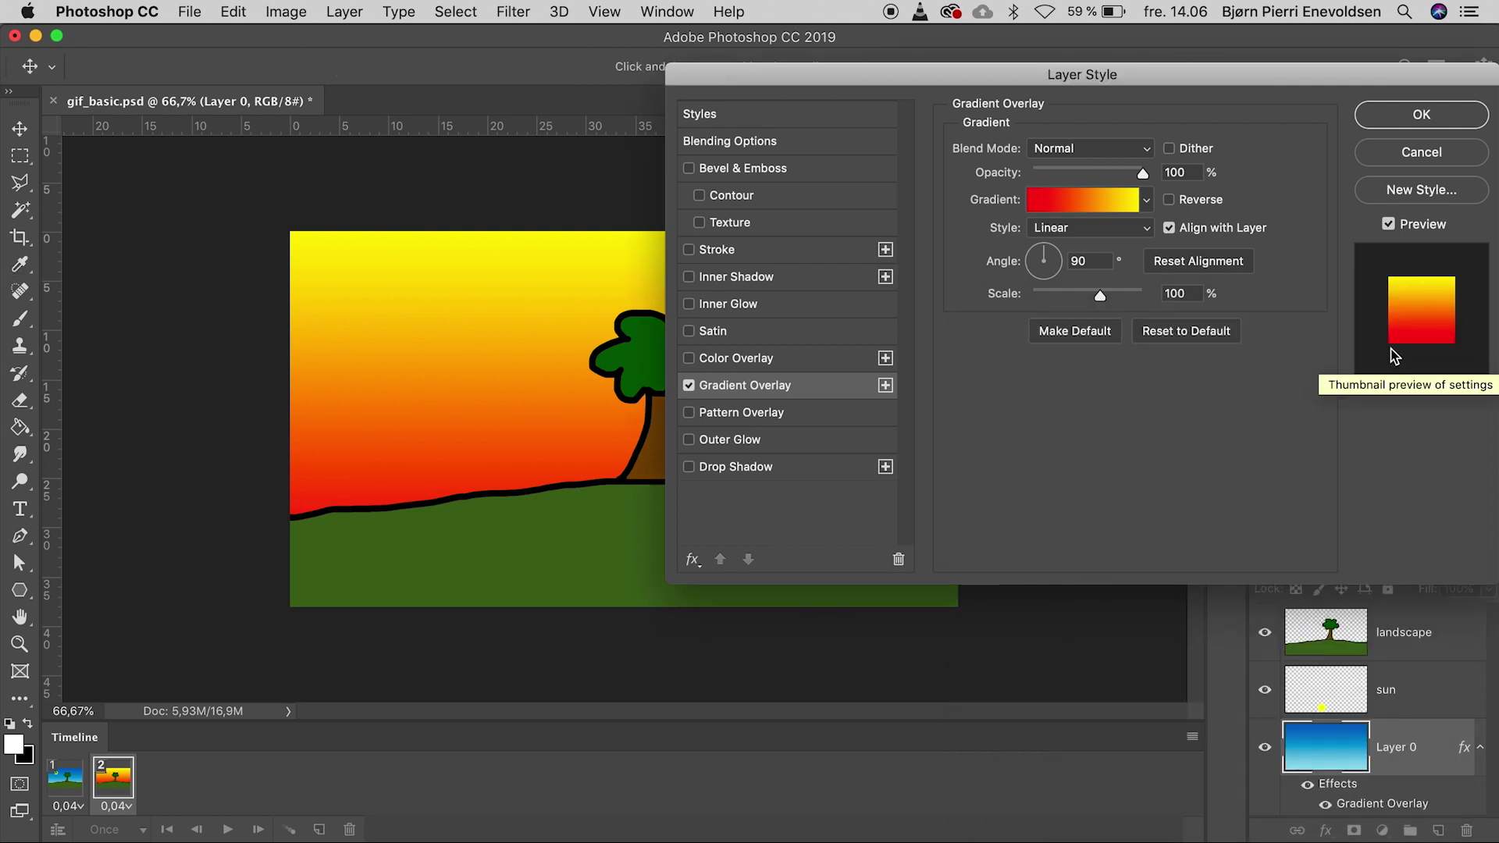
left_click(1170, 201)
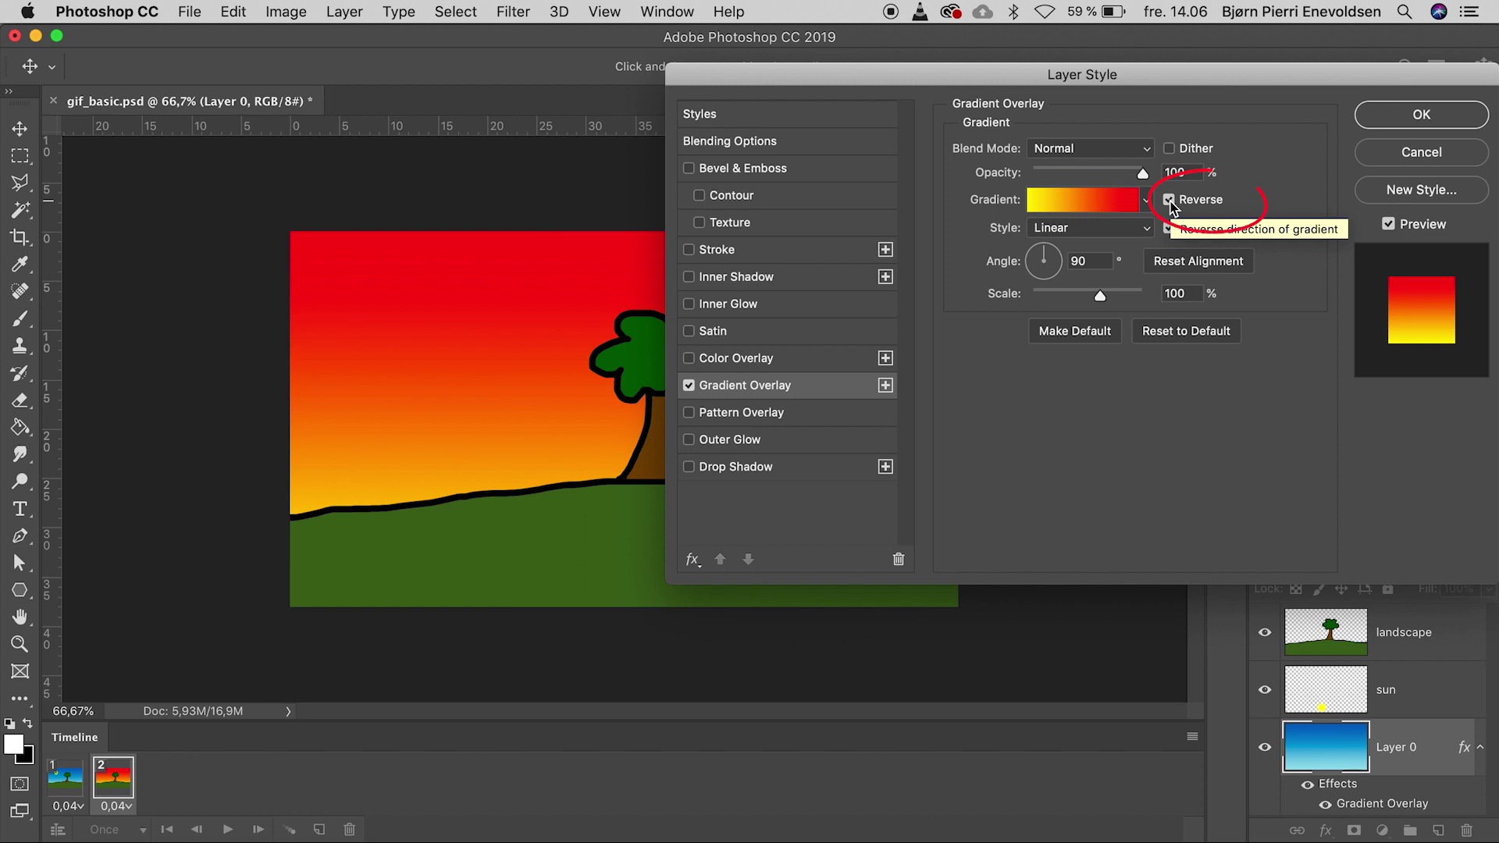
left_click(1386, 117)
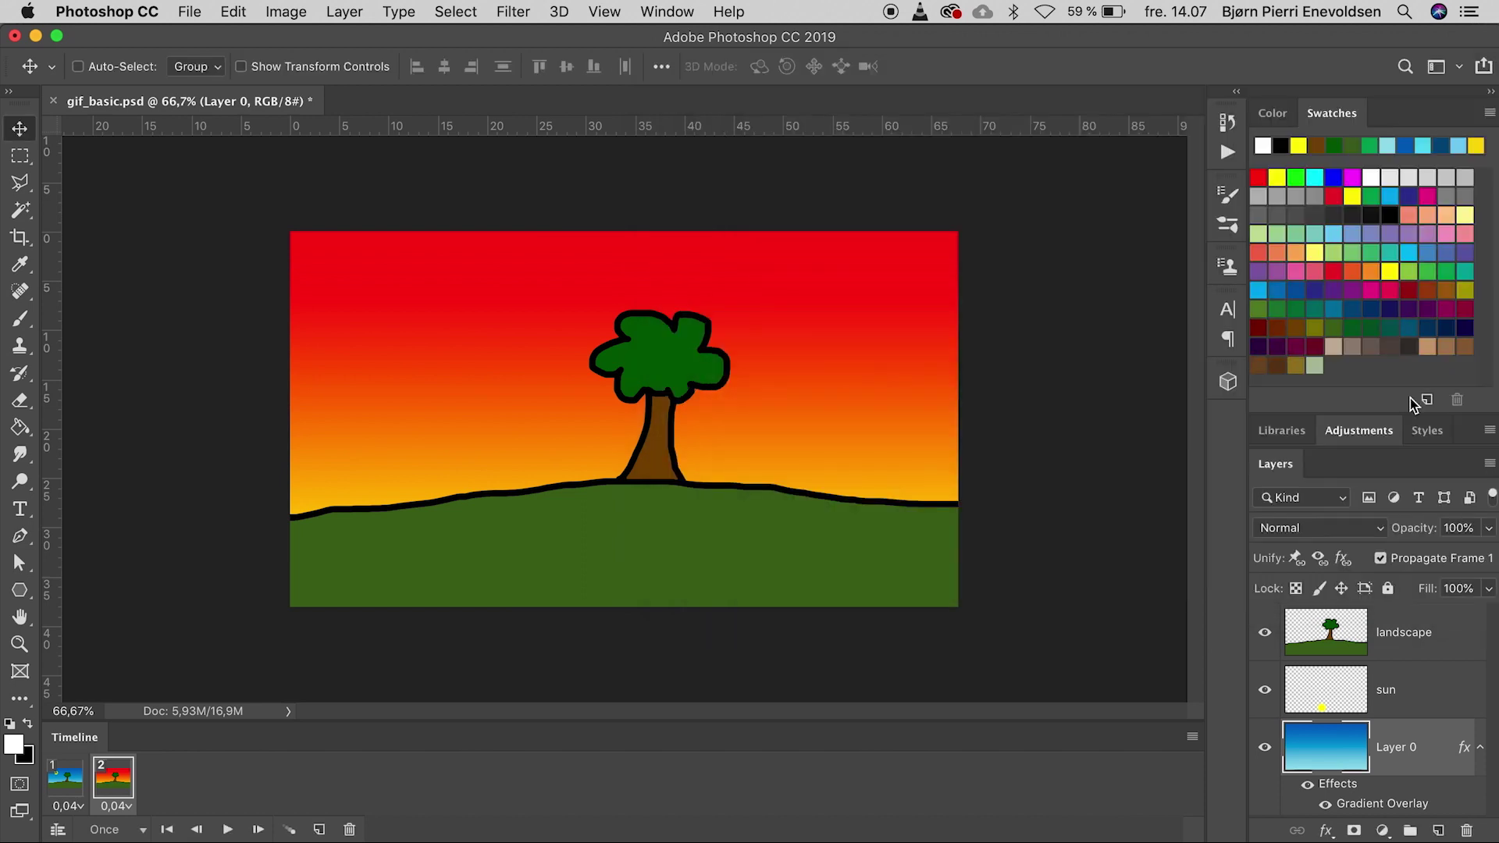
Give the landscape layer a blue Color Overlay in Multiply mode at 80% opacity
left_click(1398, 632)
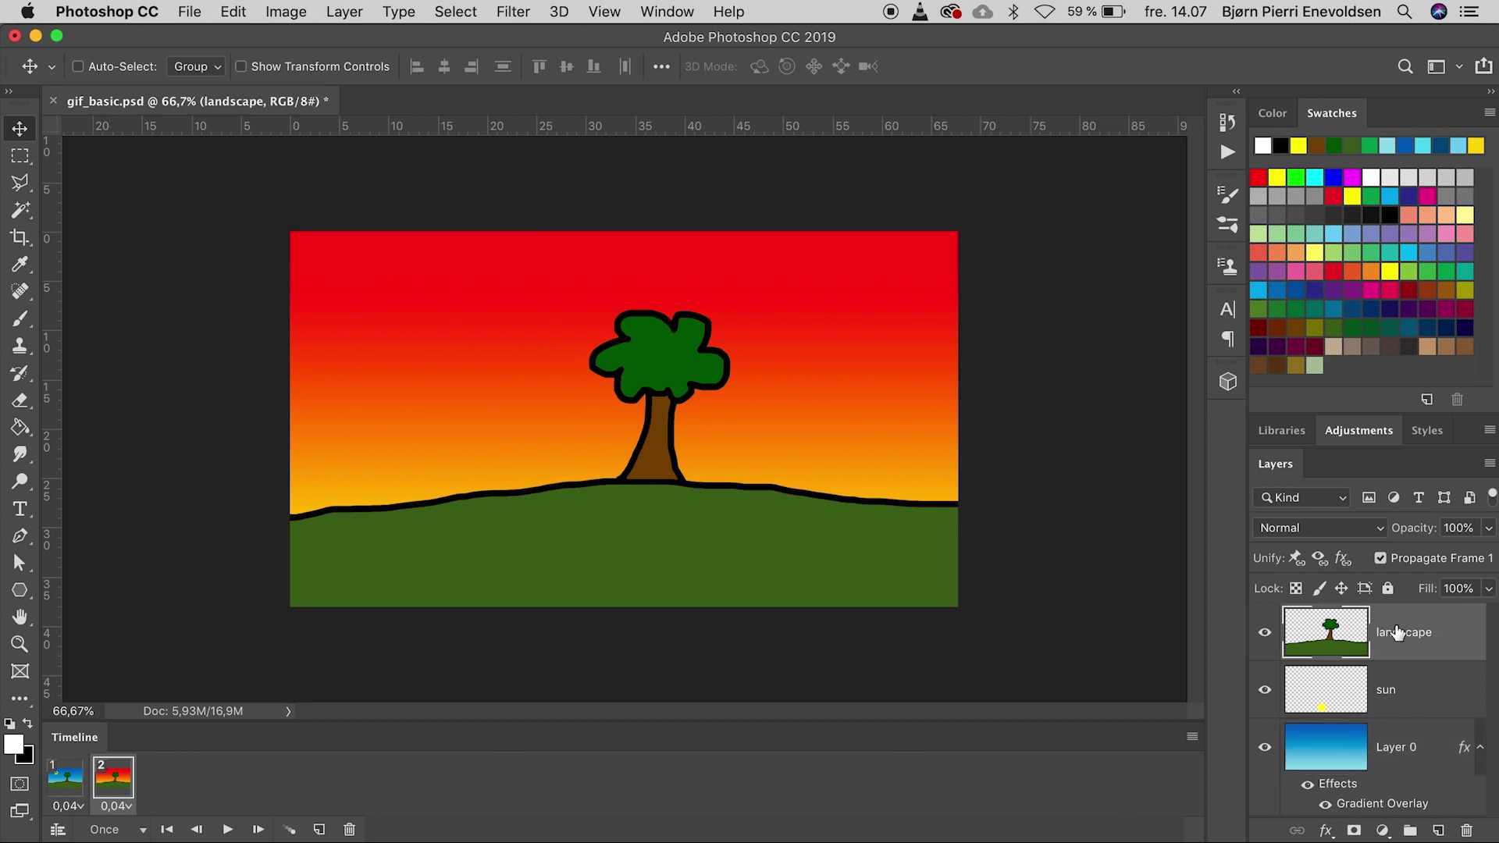
left_click(1325, 830)
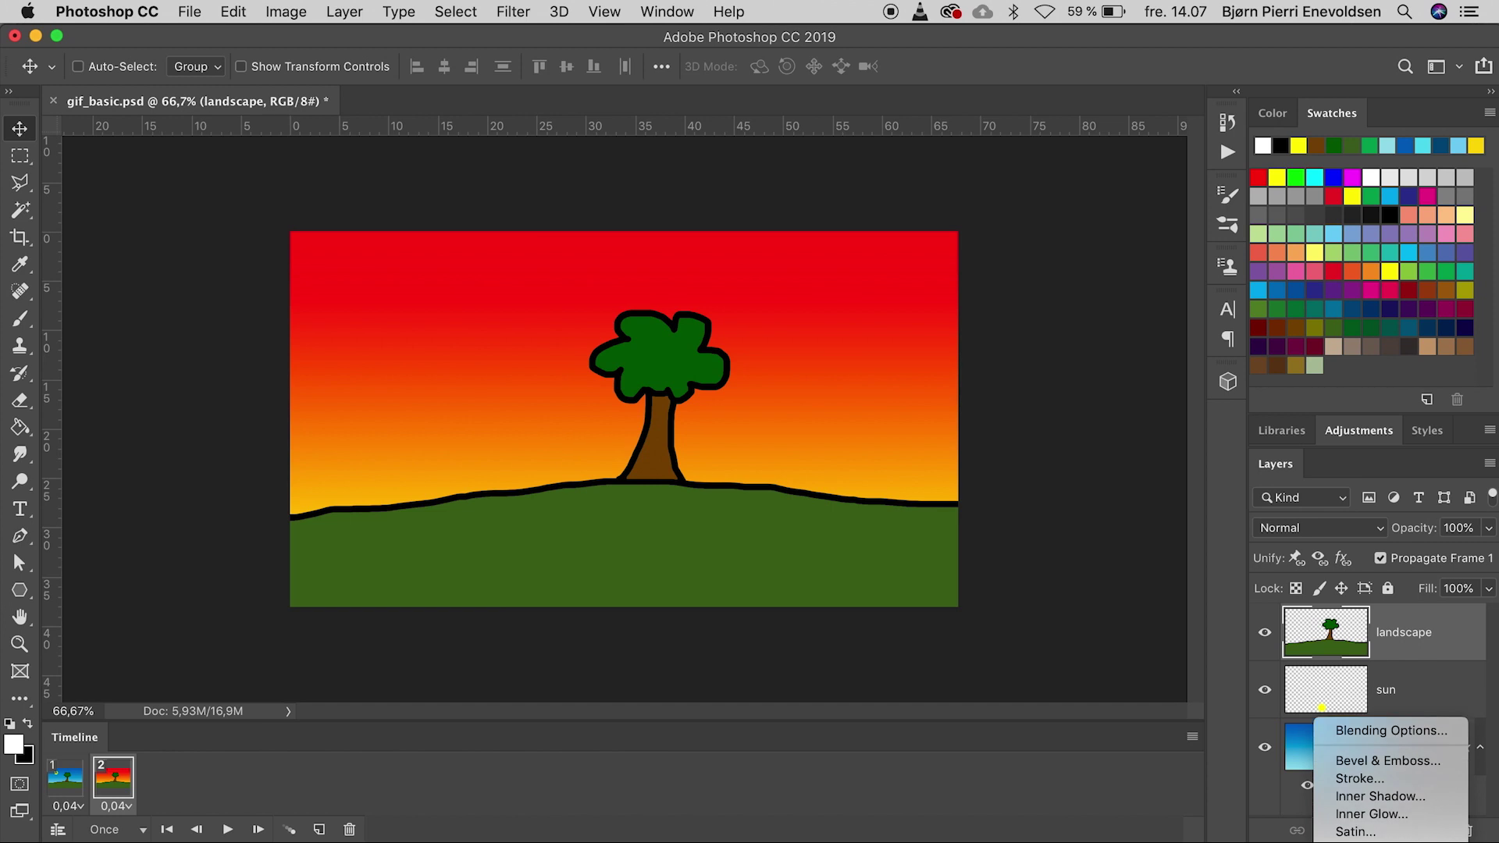
left_click(1378, 832)
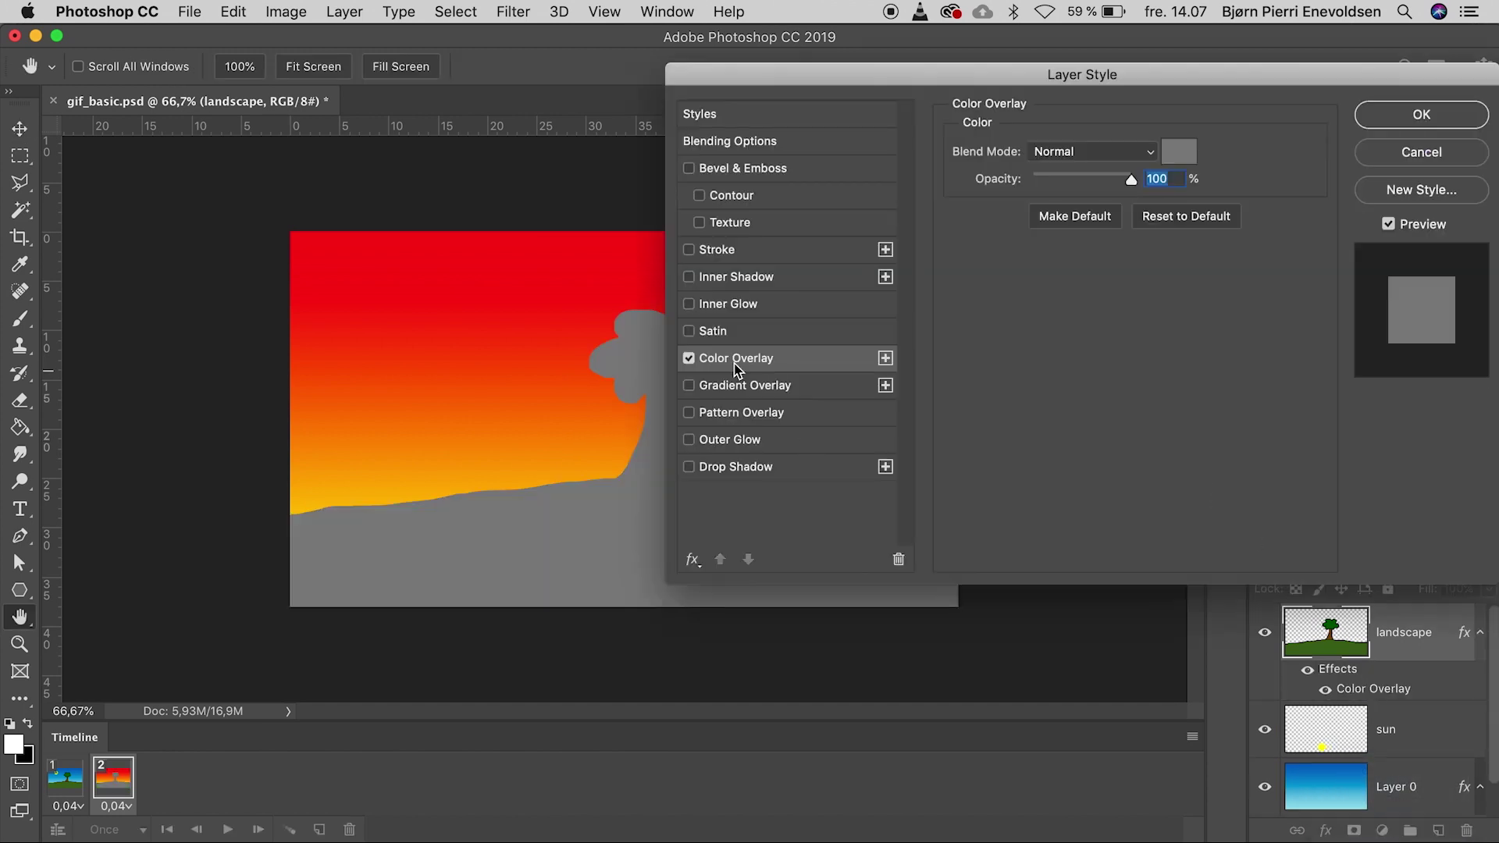
left_click(1179, 152)
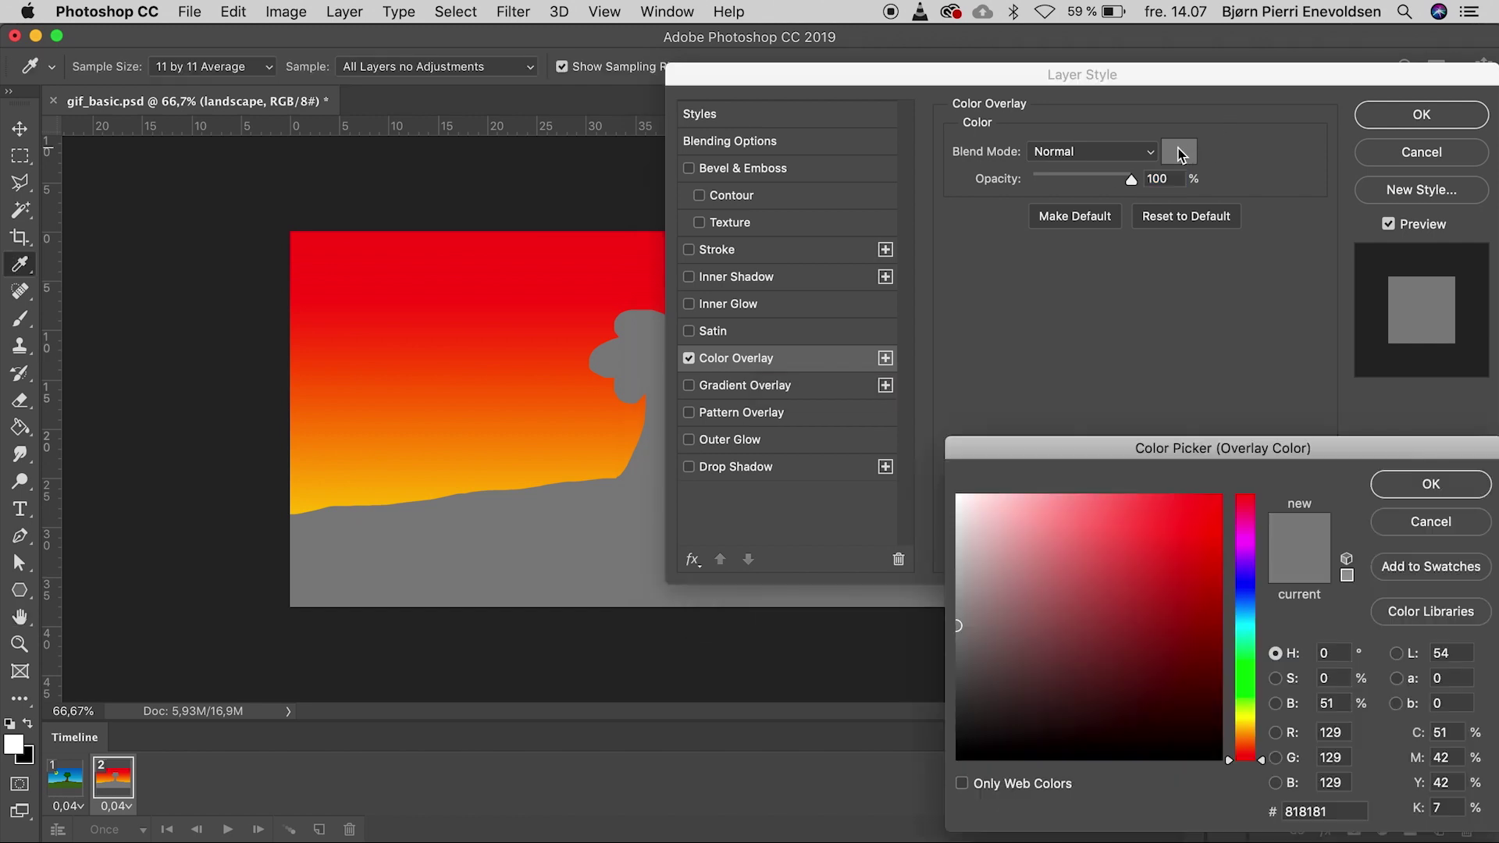
left_click(1244, 602)
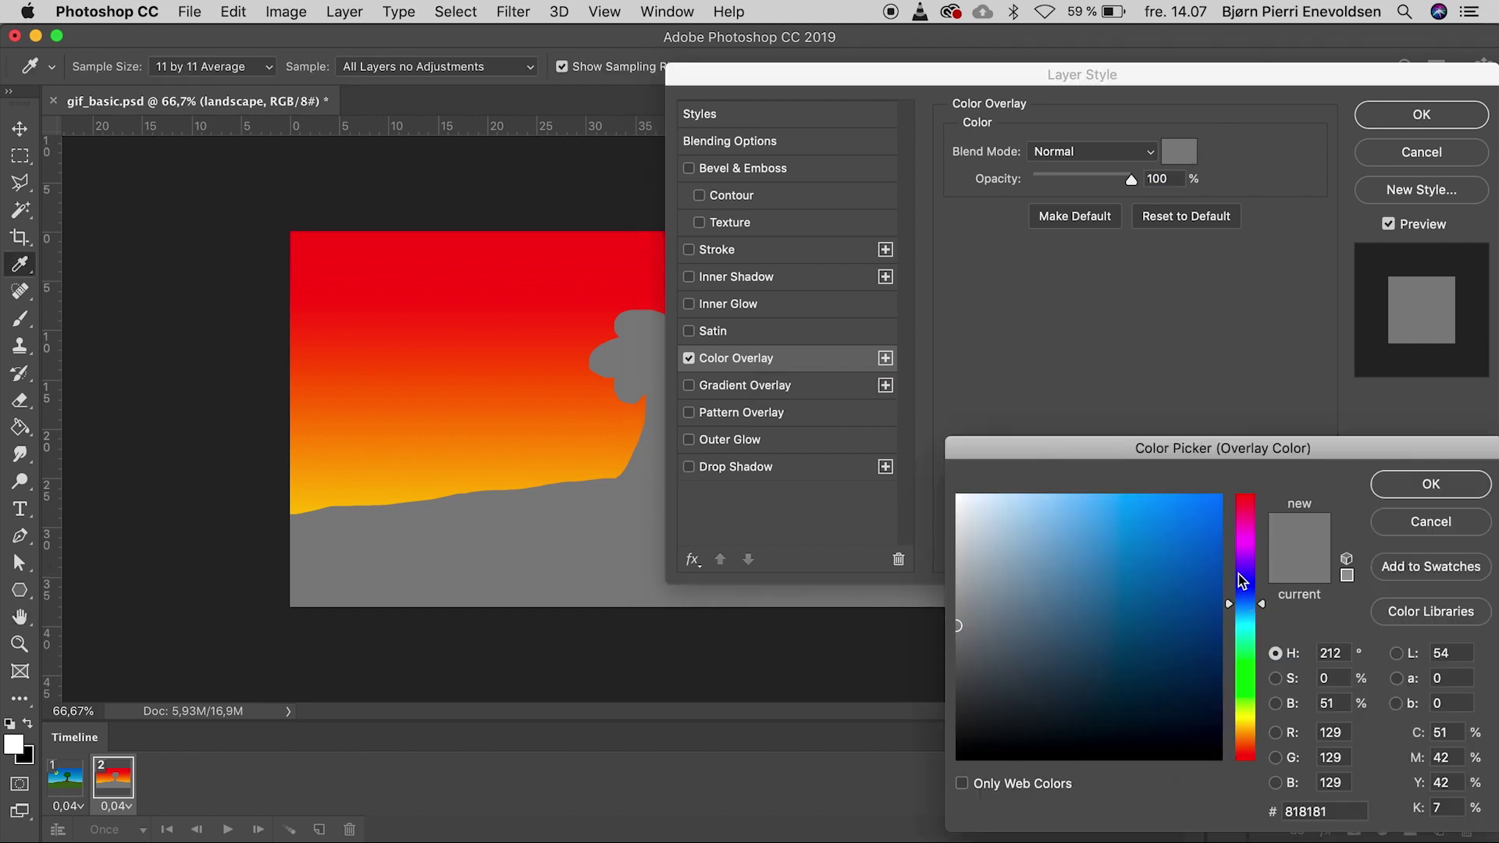
left_click(1215, 542)
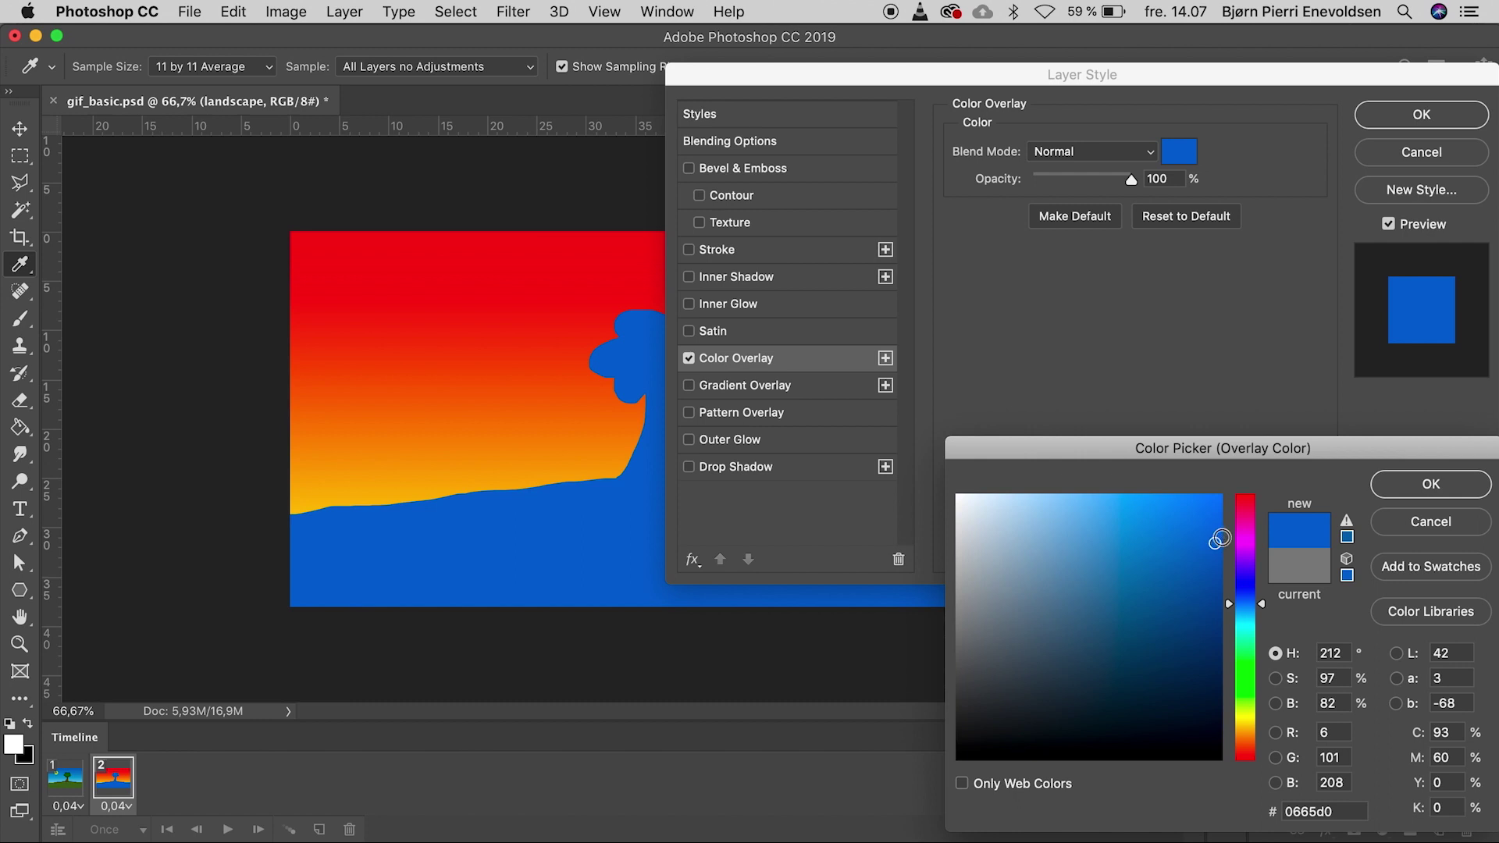
left_click(1408, 478)
left_click(1134, 151)
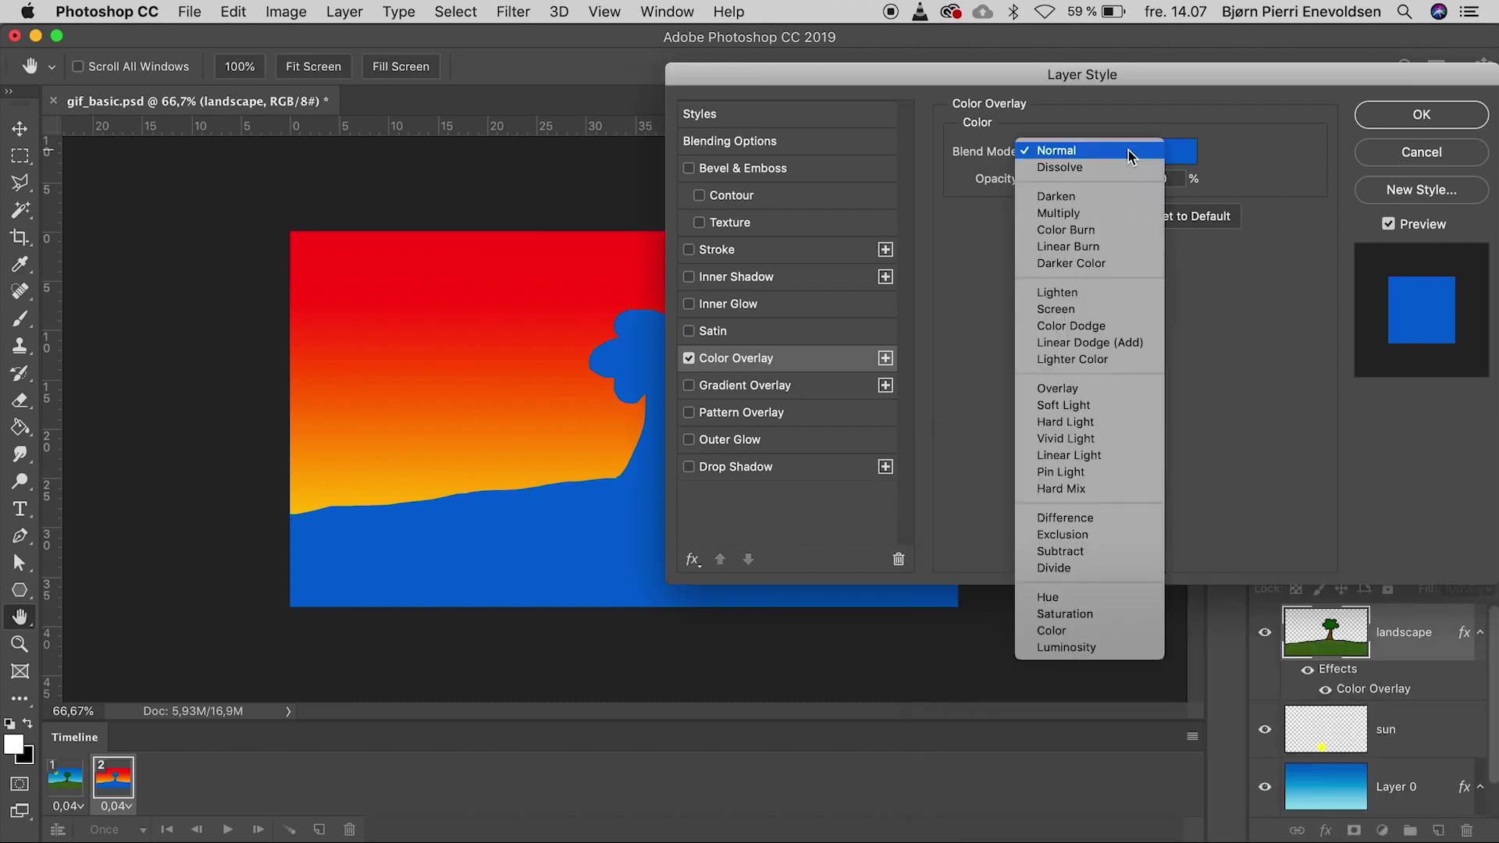
left_click(1111, 222)
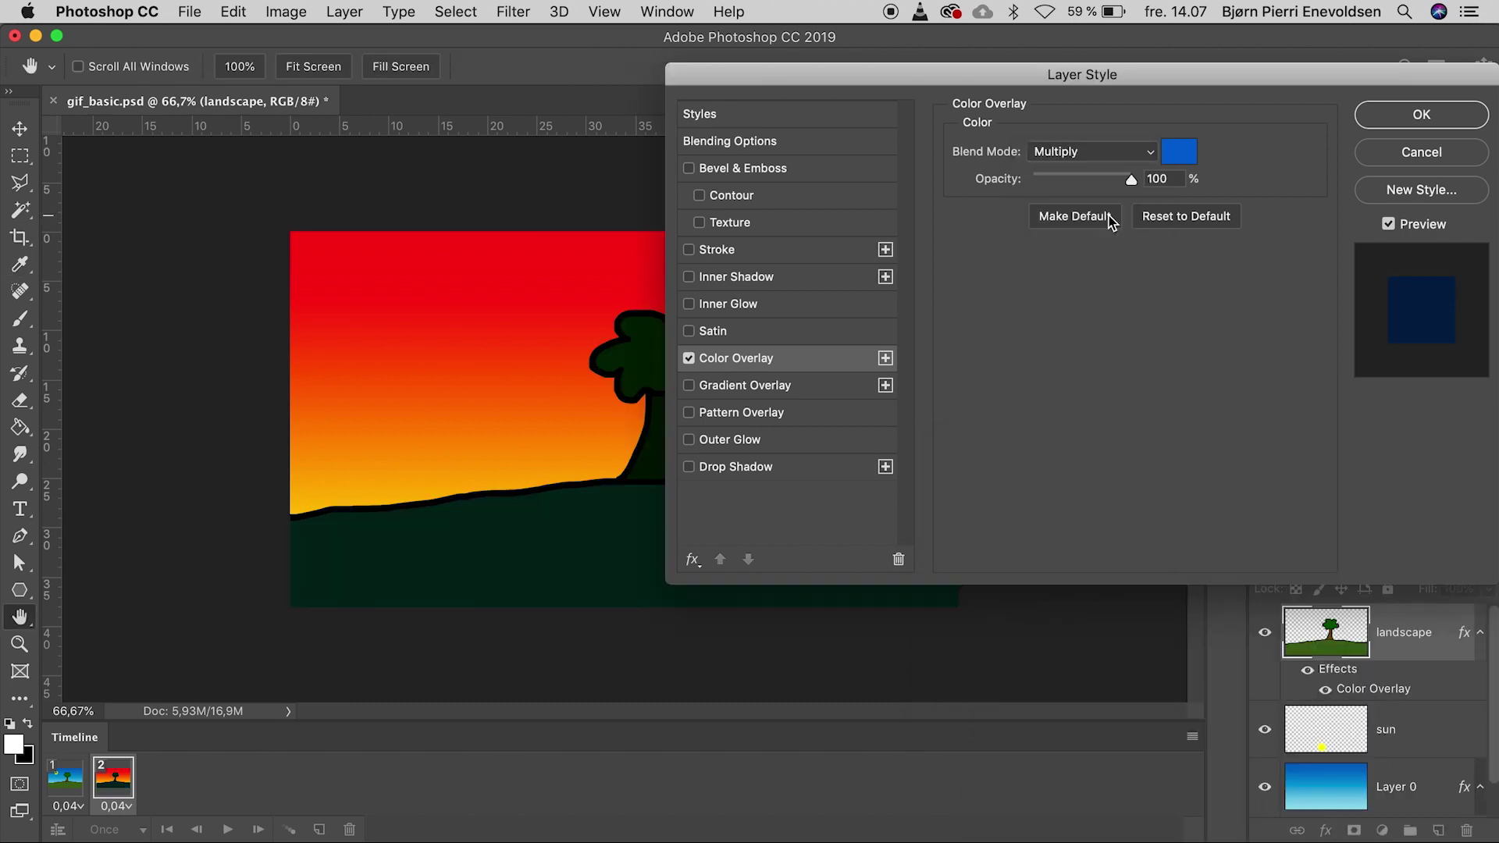
left_click_drag(1131, 179, 1112, 182)
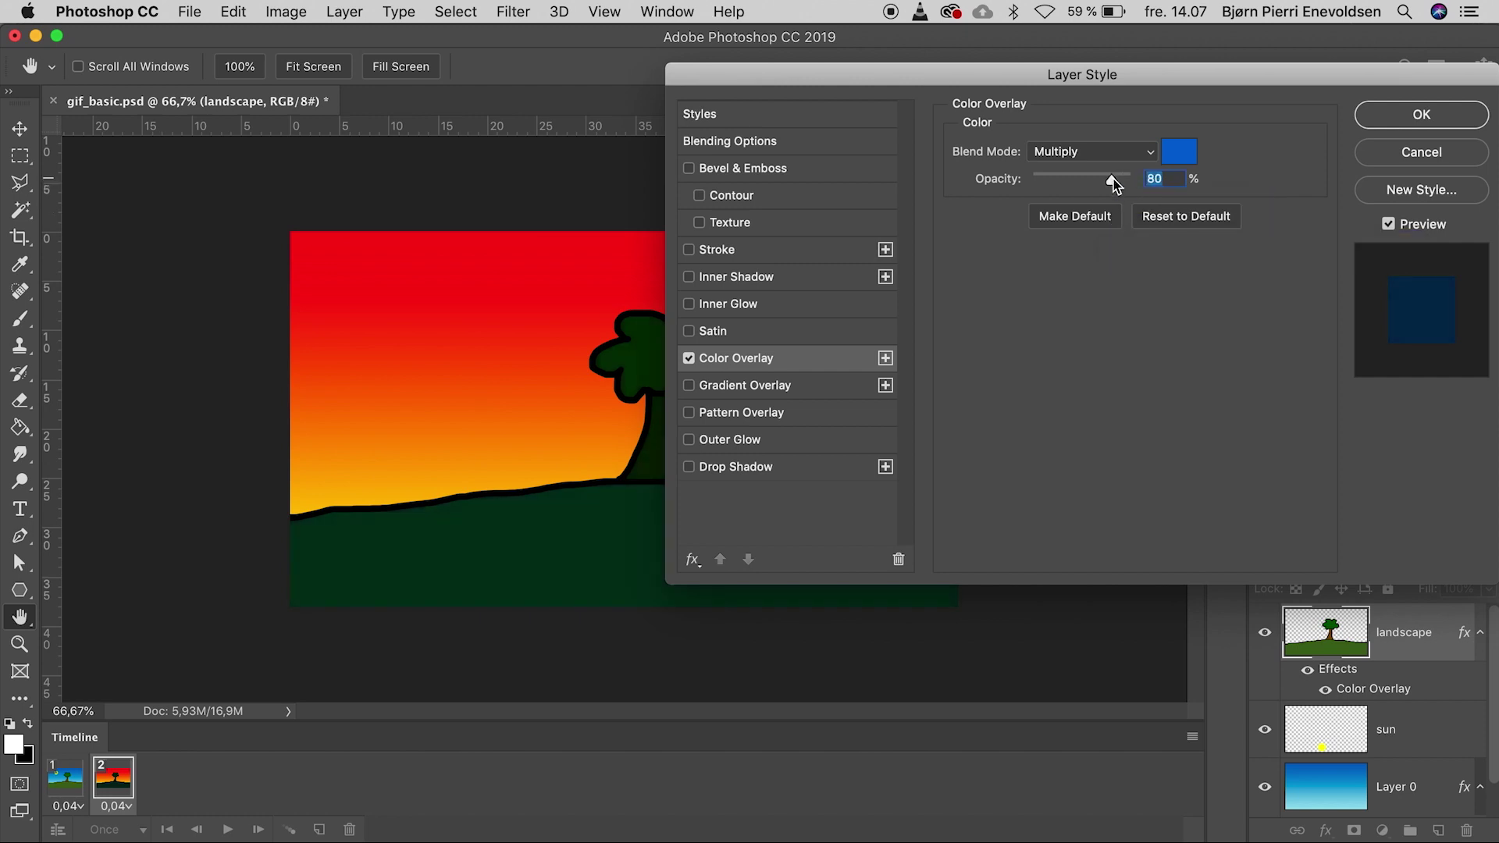
left_click(1376, 117)
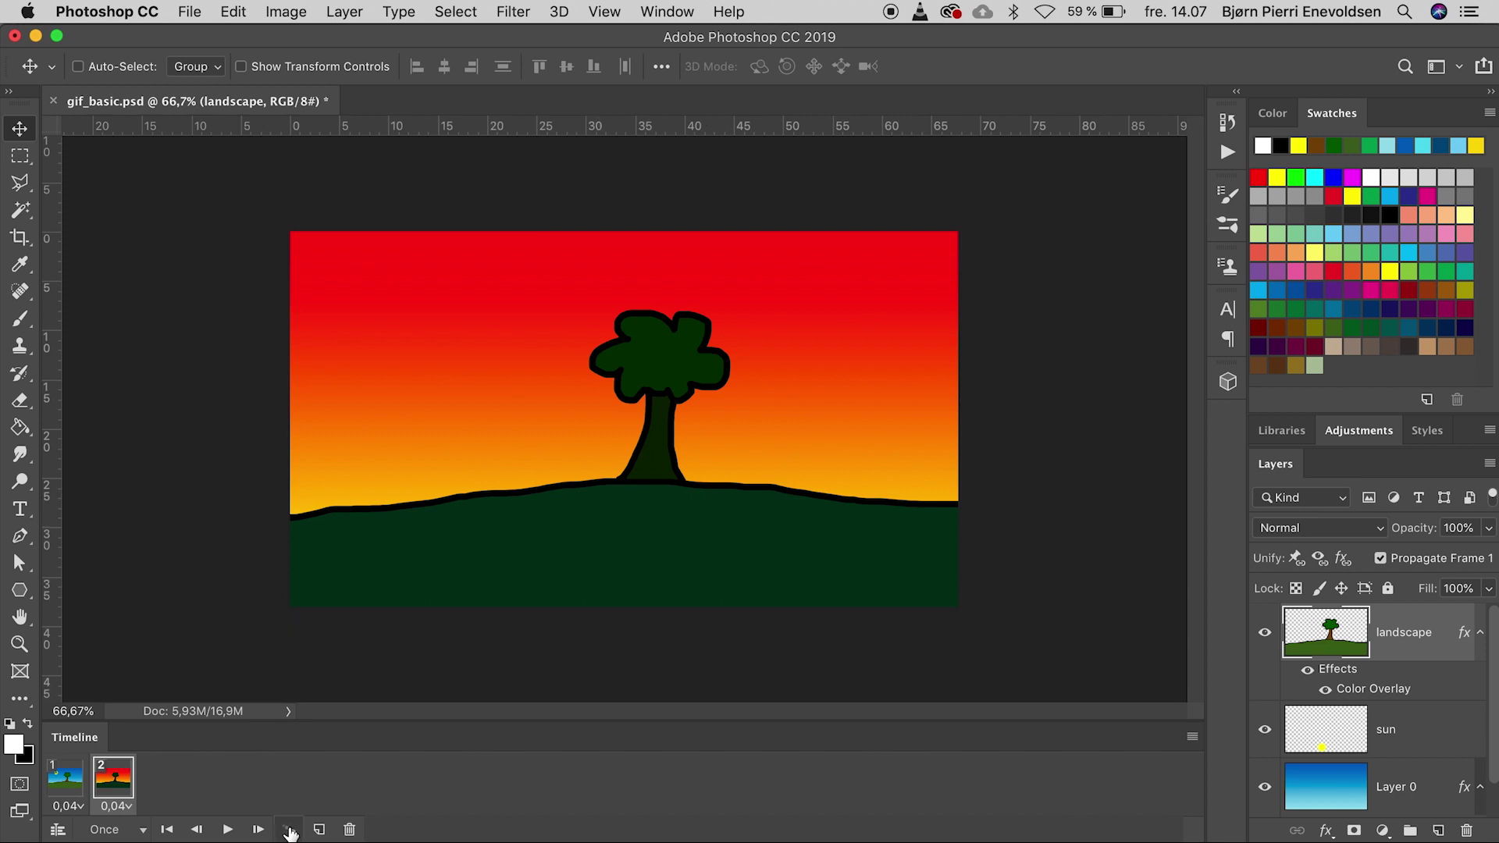
Tween in-between frames so the day-to-sunset animation spans 102 frames
left_click(289, 831)
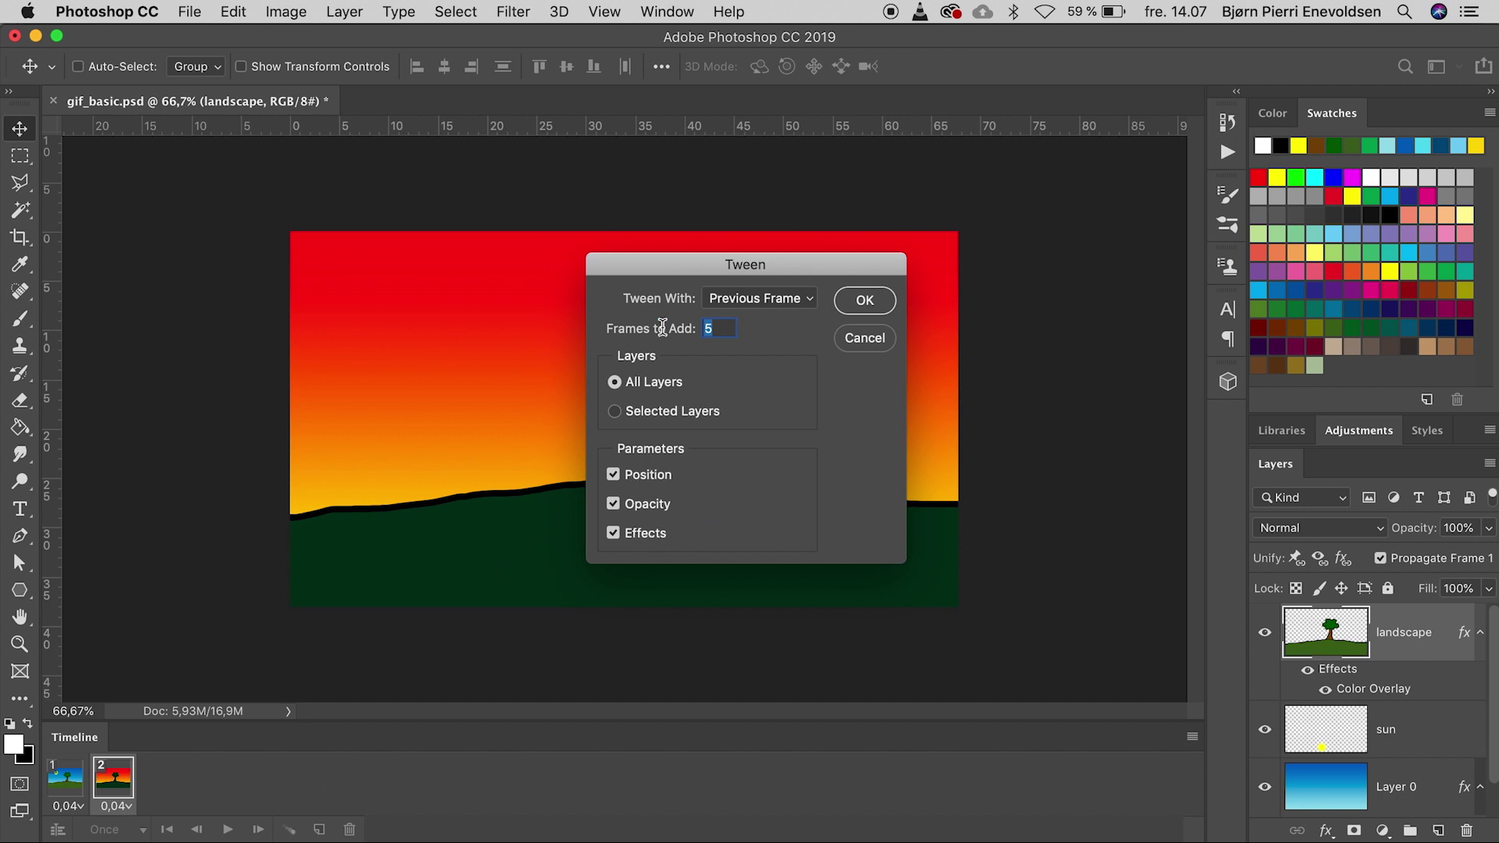
type("100")
left_click(865, 302)
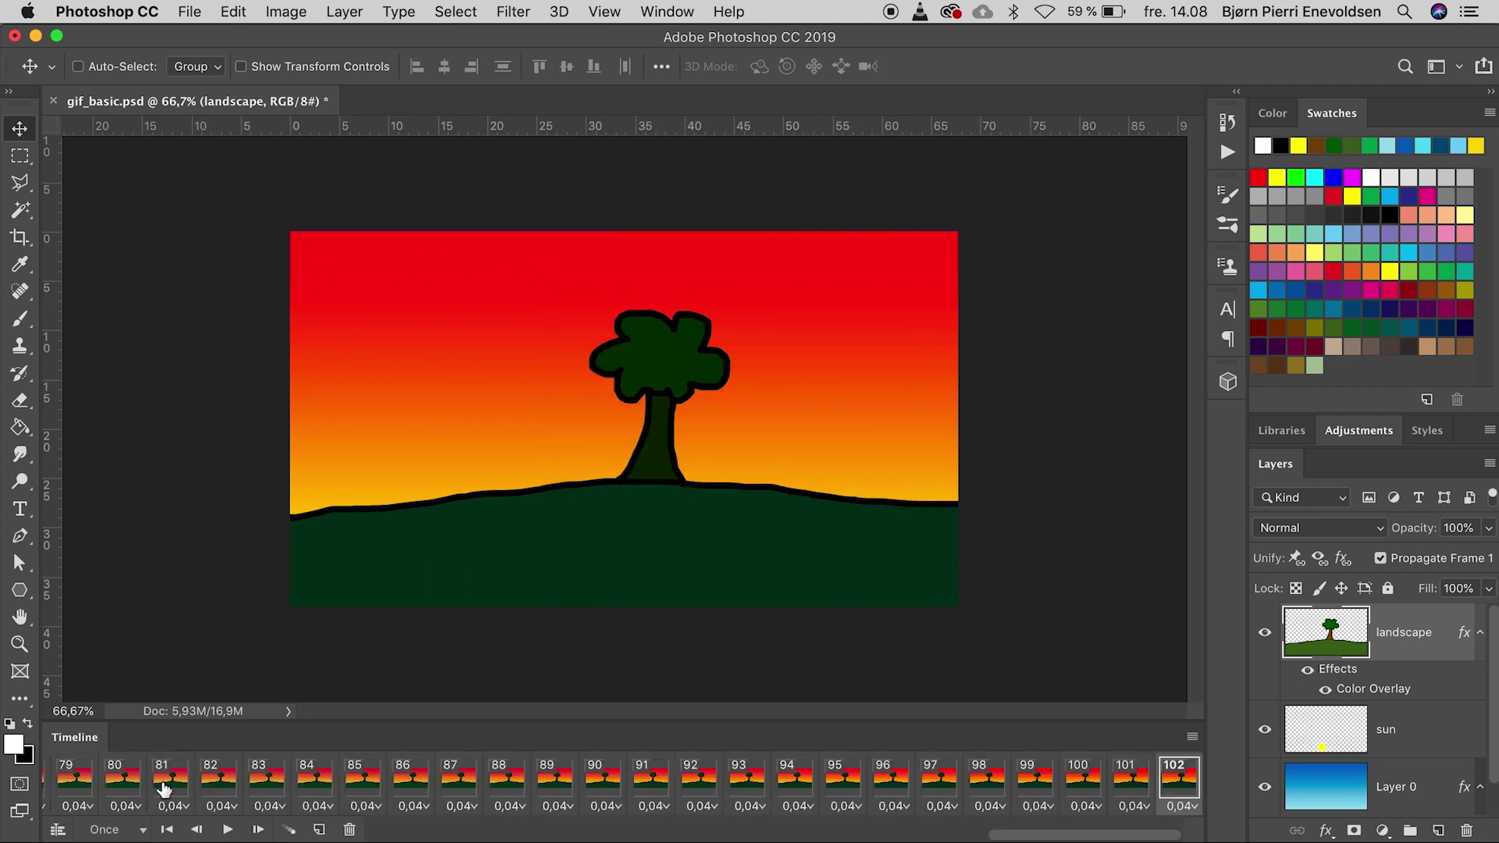
Set looping to Once, preview the animation, and add a 103rd frame
left_click(125, 830)
left_click(129, 834)
left_click(143, 832)
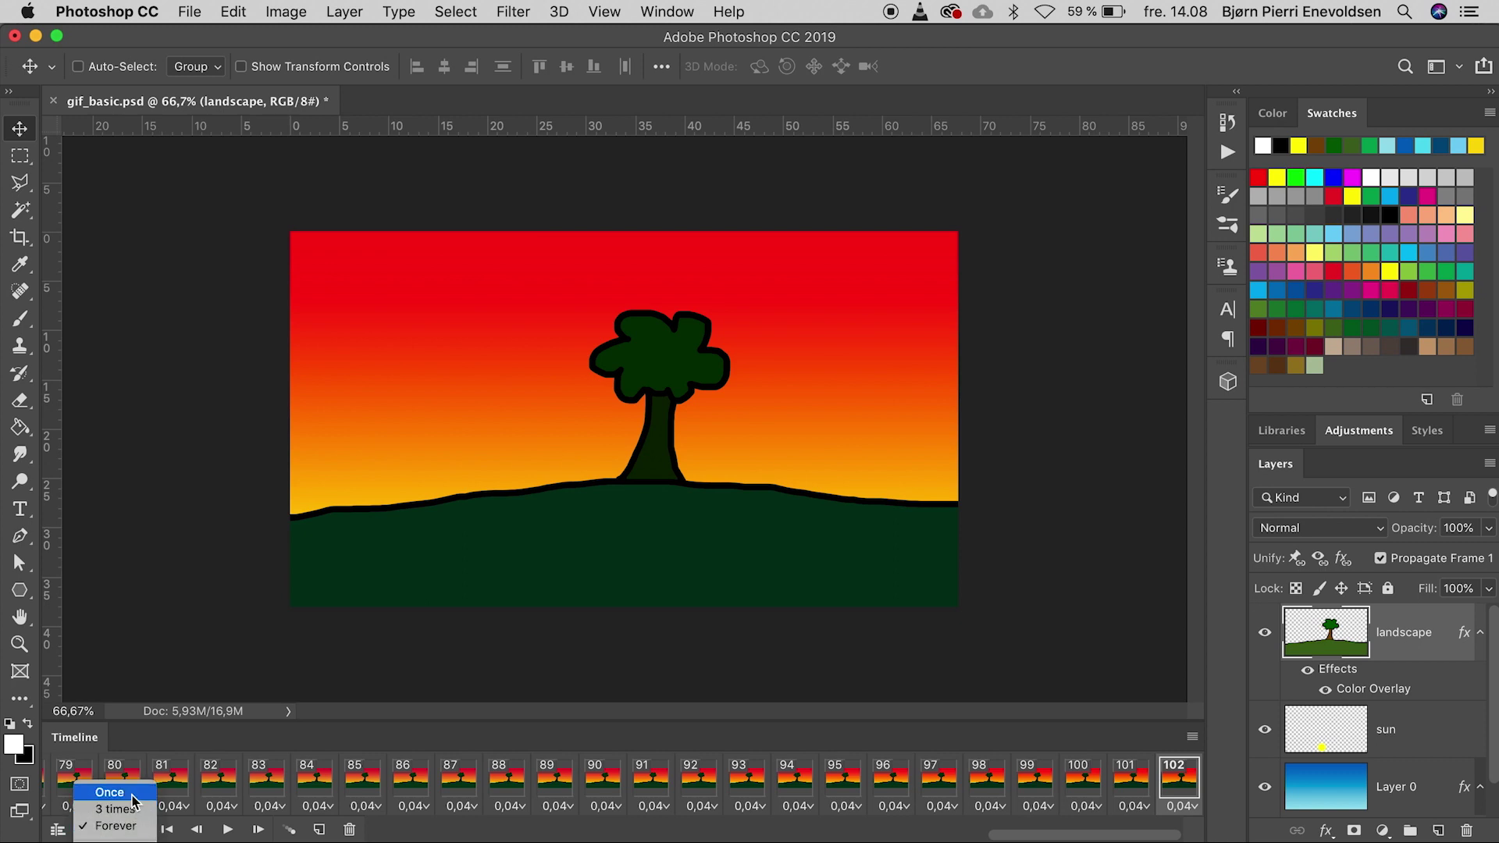
left_click(132, 797)
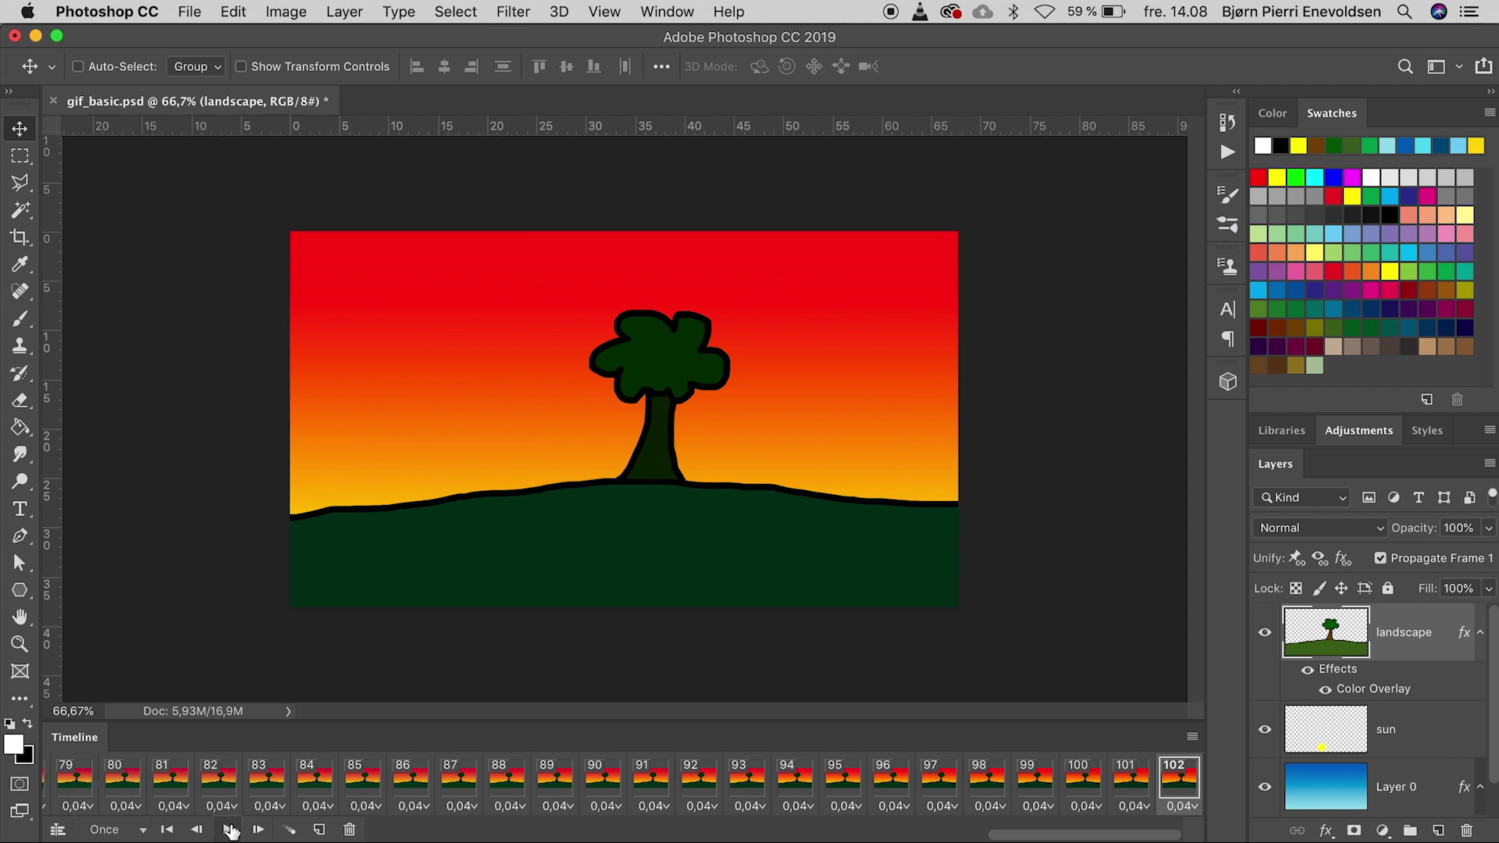
left_click(227, 831)
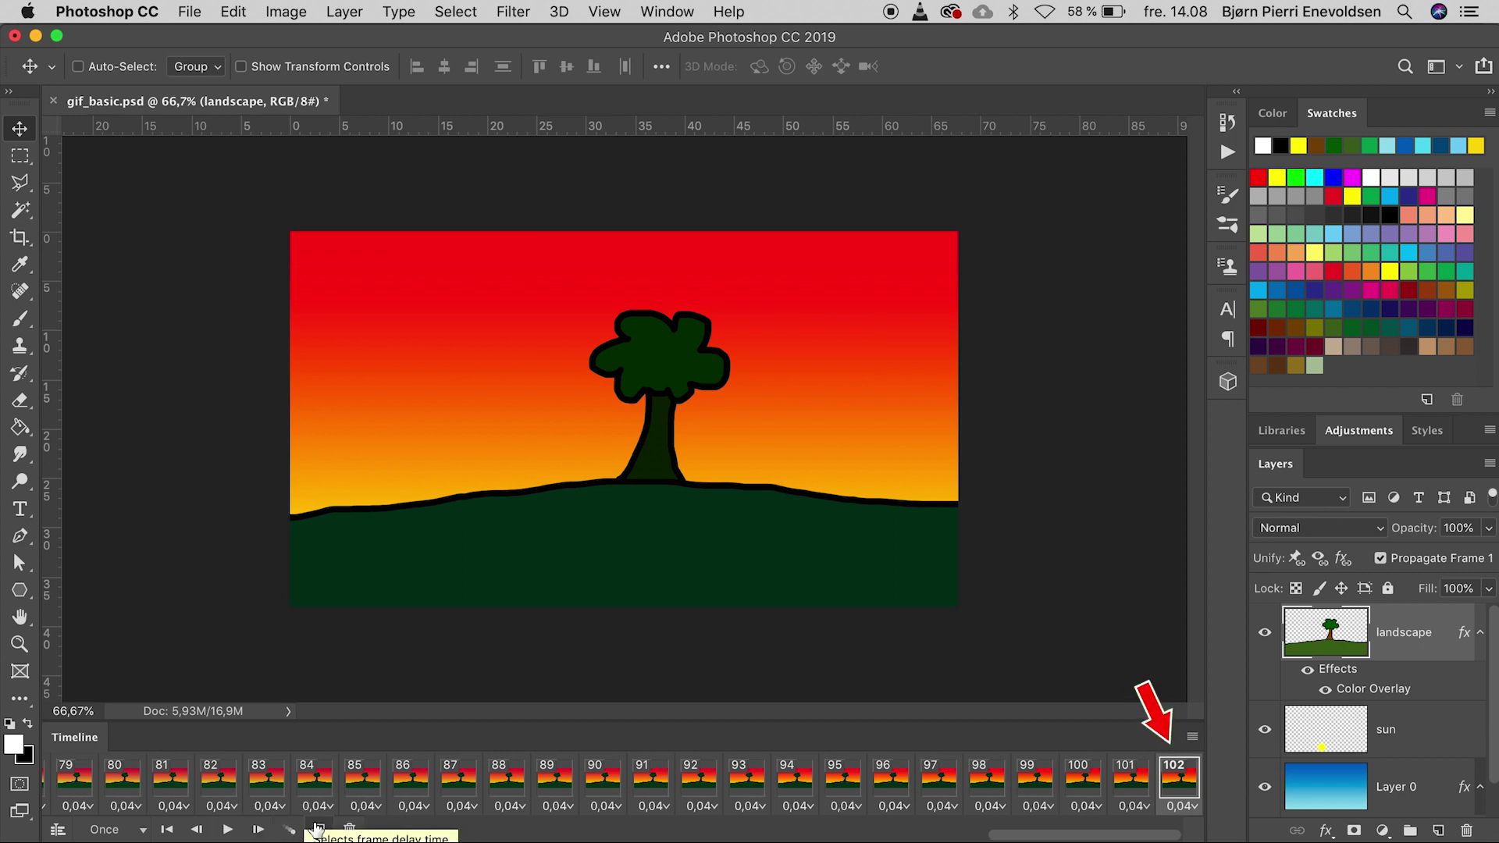
left_click(319, 830)
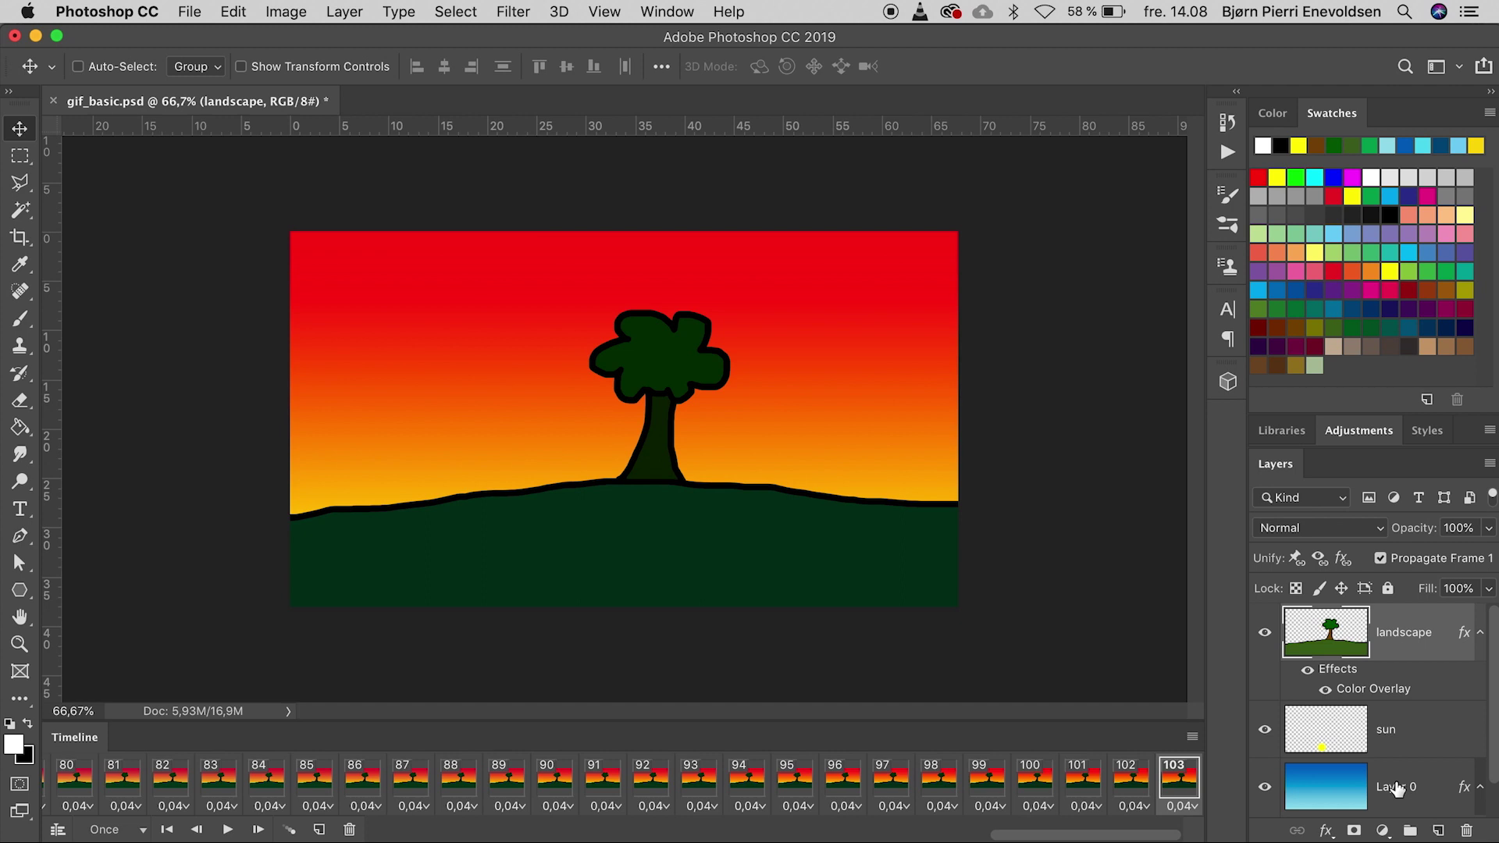
Open Layer 0's Gradient Overlay gradient and start from the Red, Green preset
left_click(1396, 791)
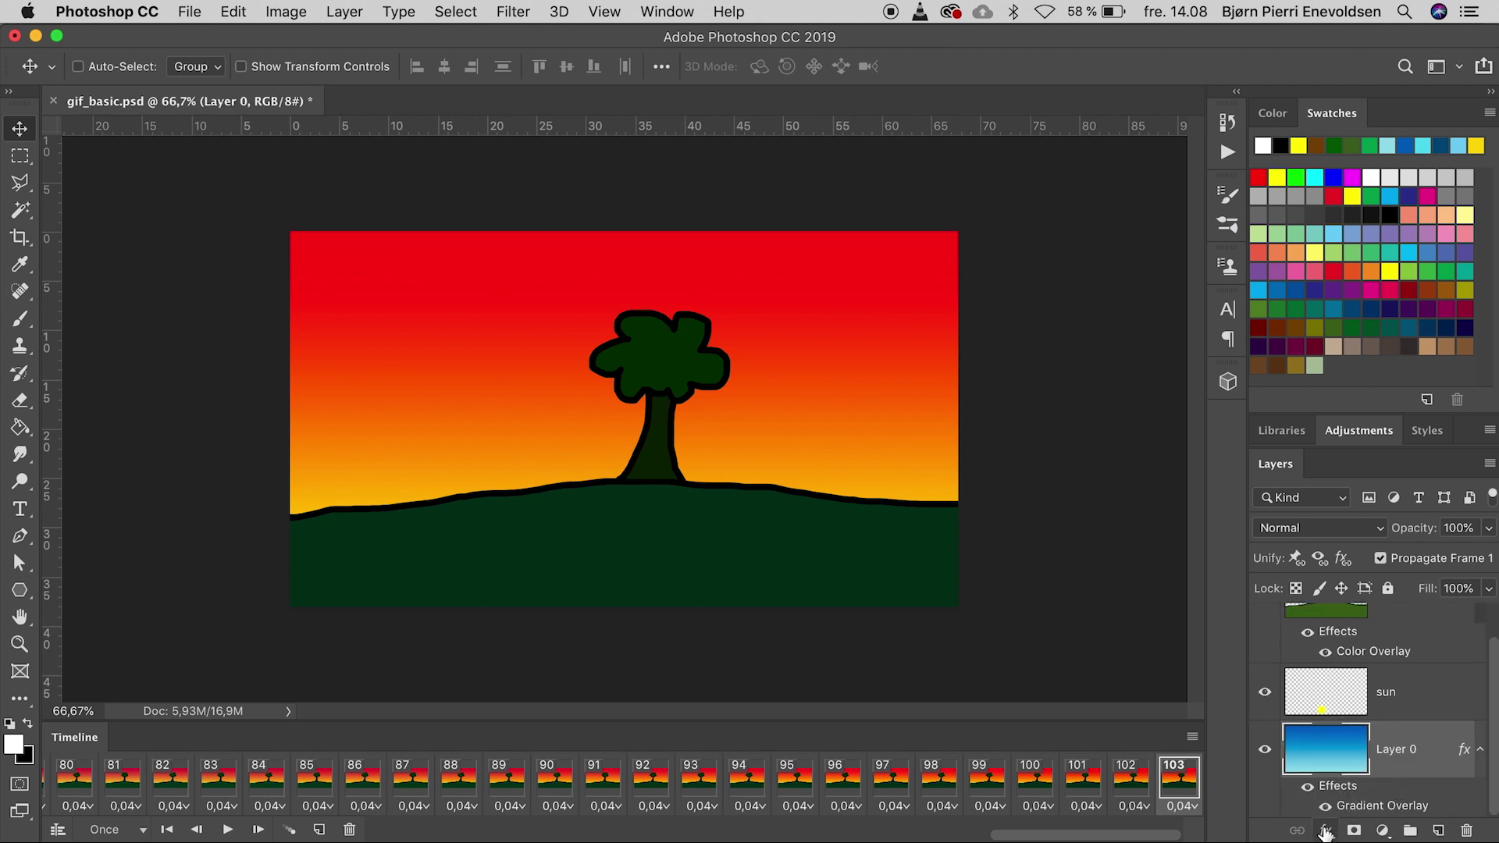
left_click(1325, 831)
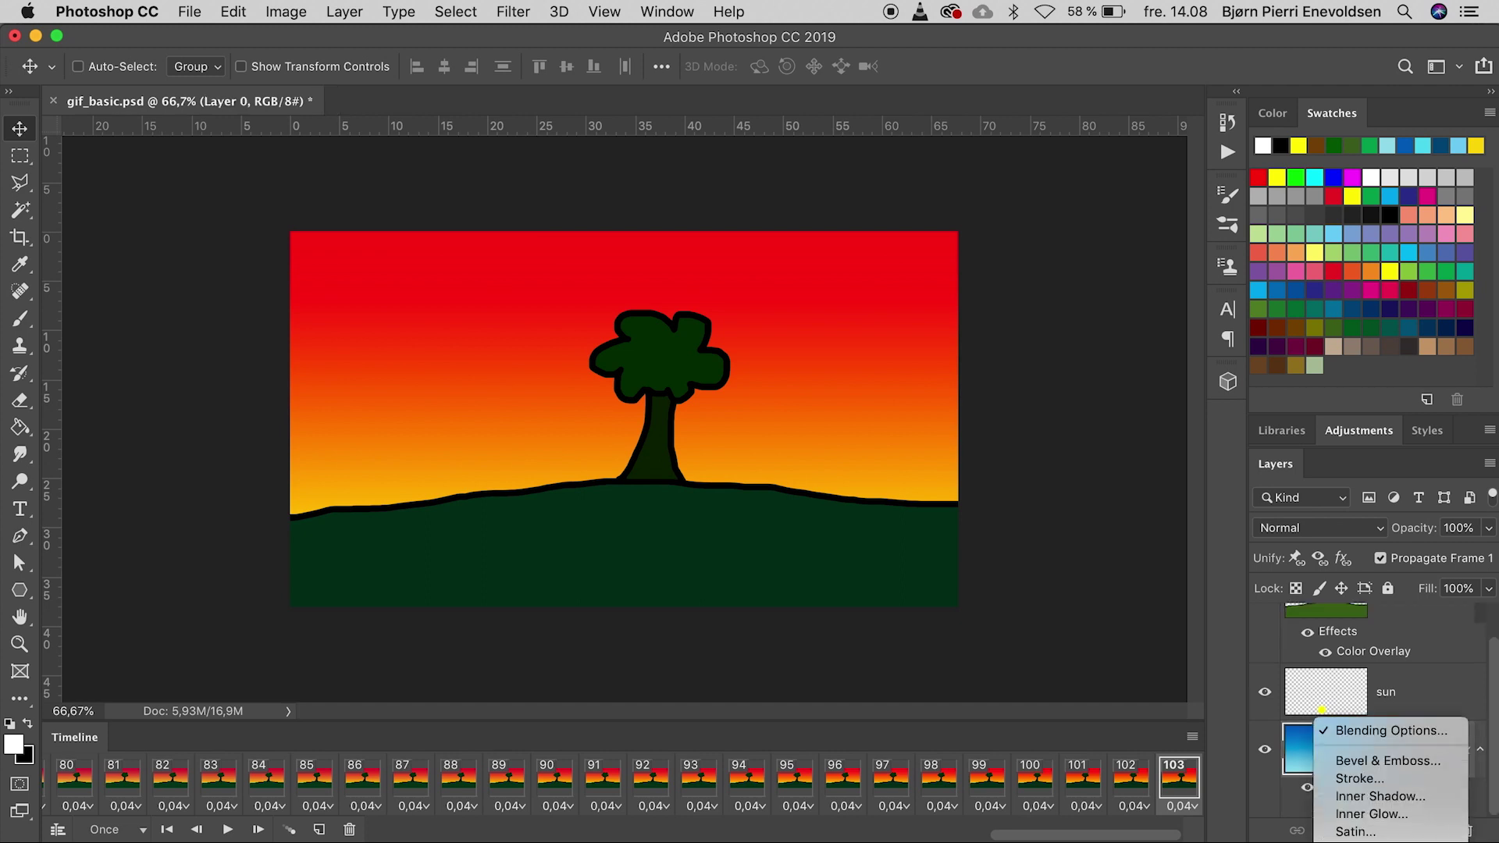
left_click(1378, 801)
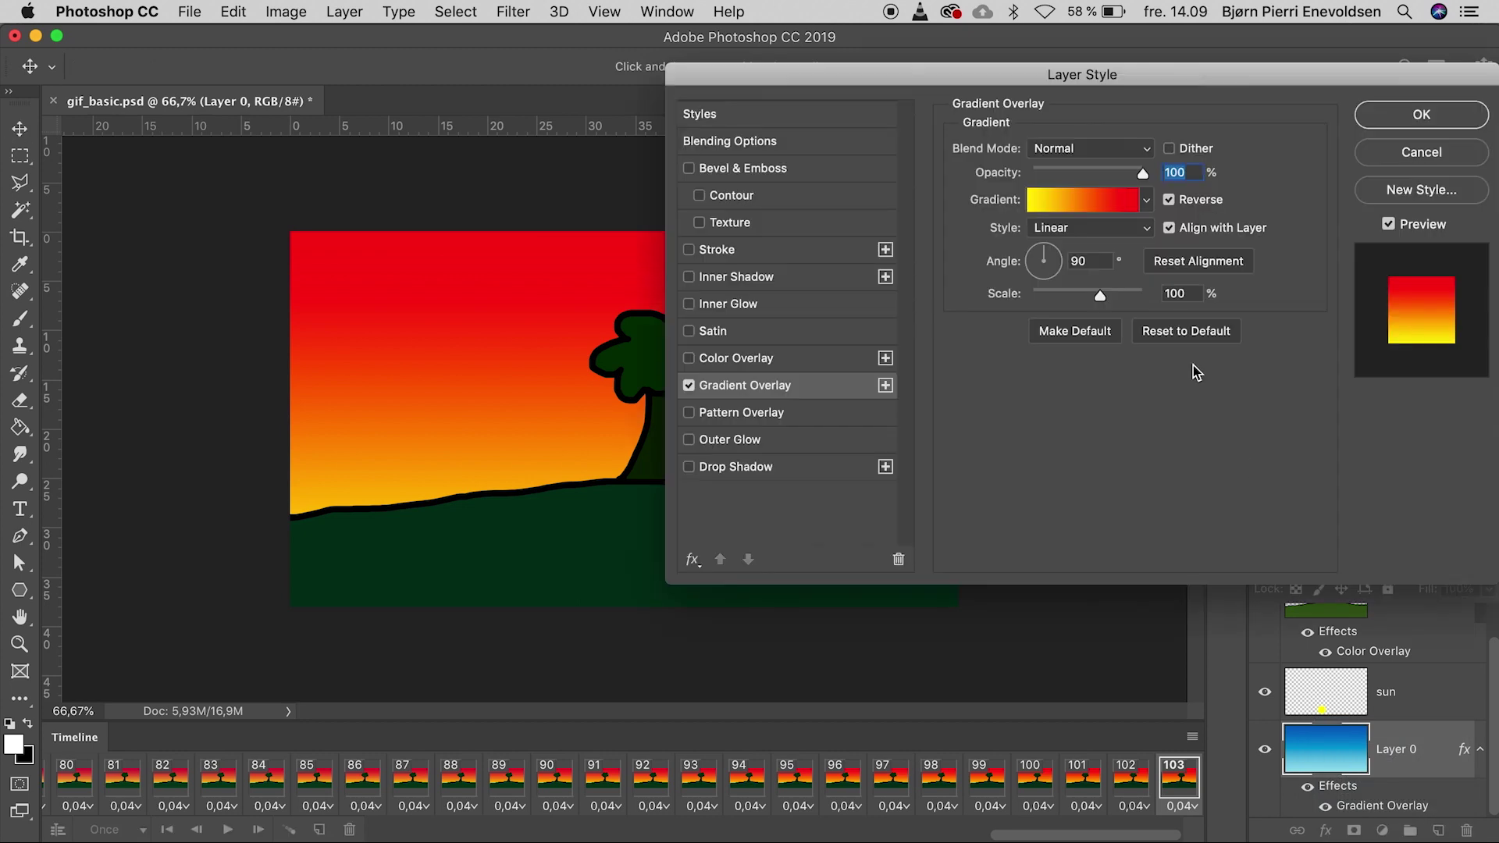
left_click(1097, 205)
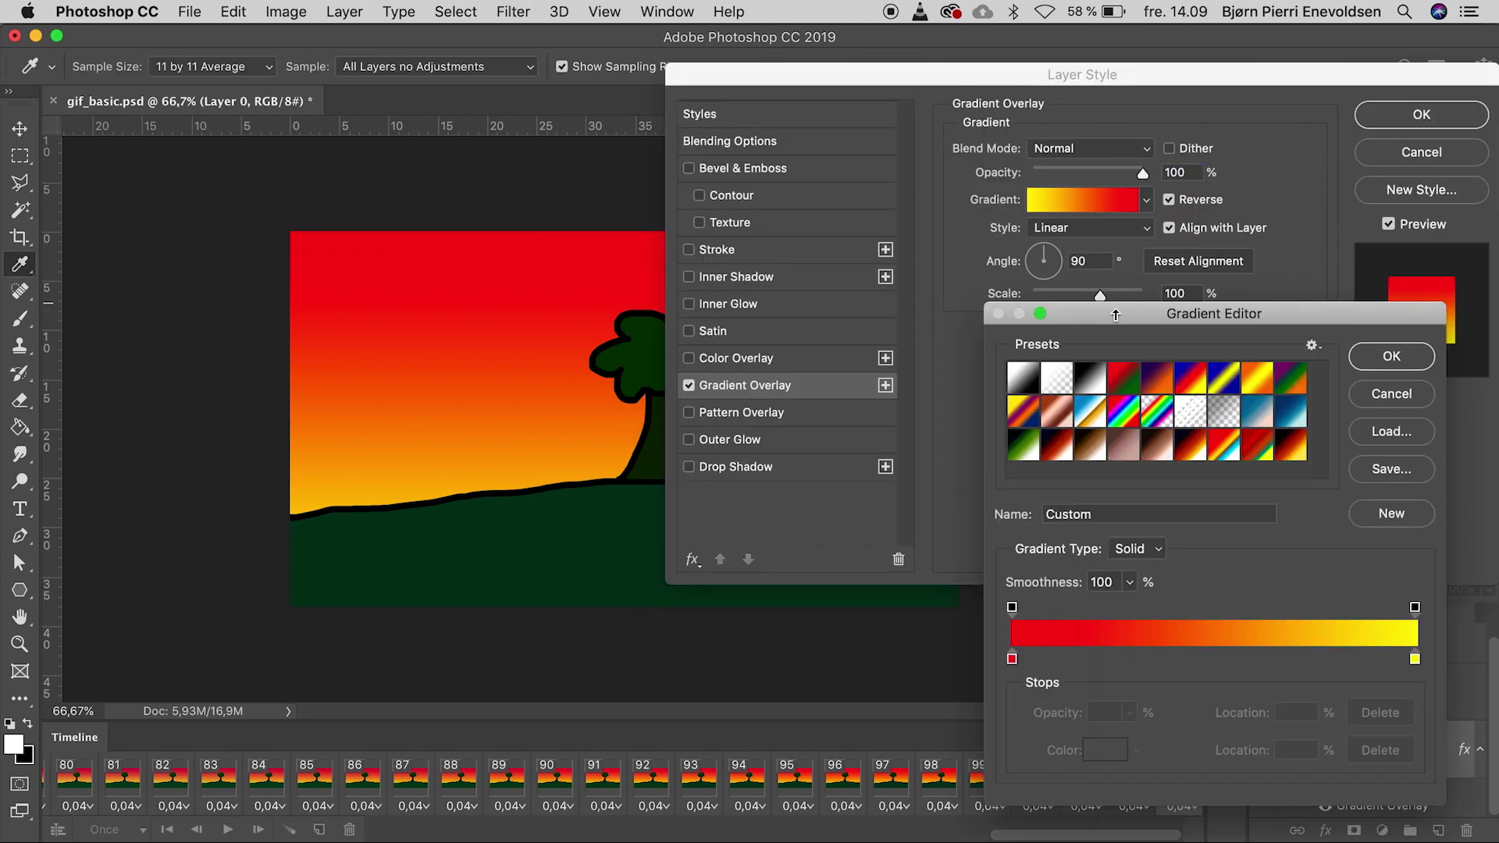
left_click(1124, 380)
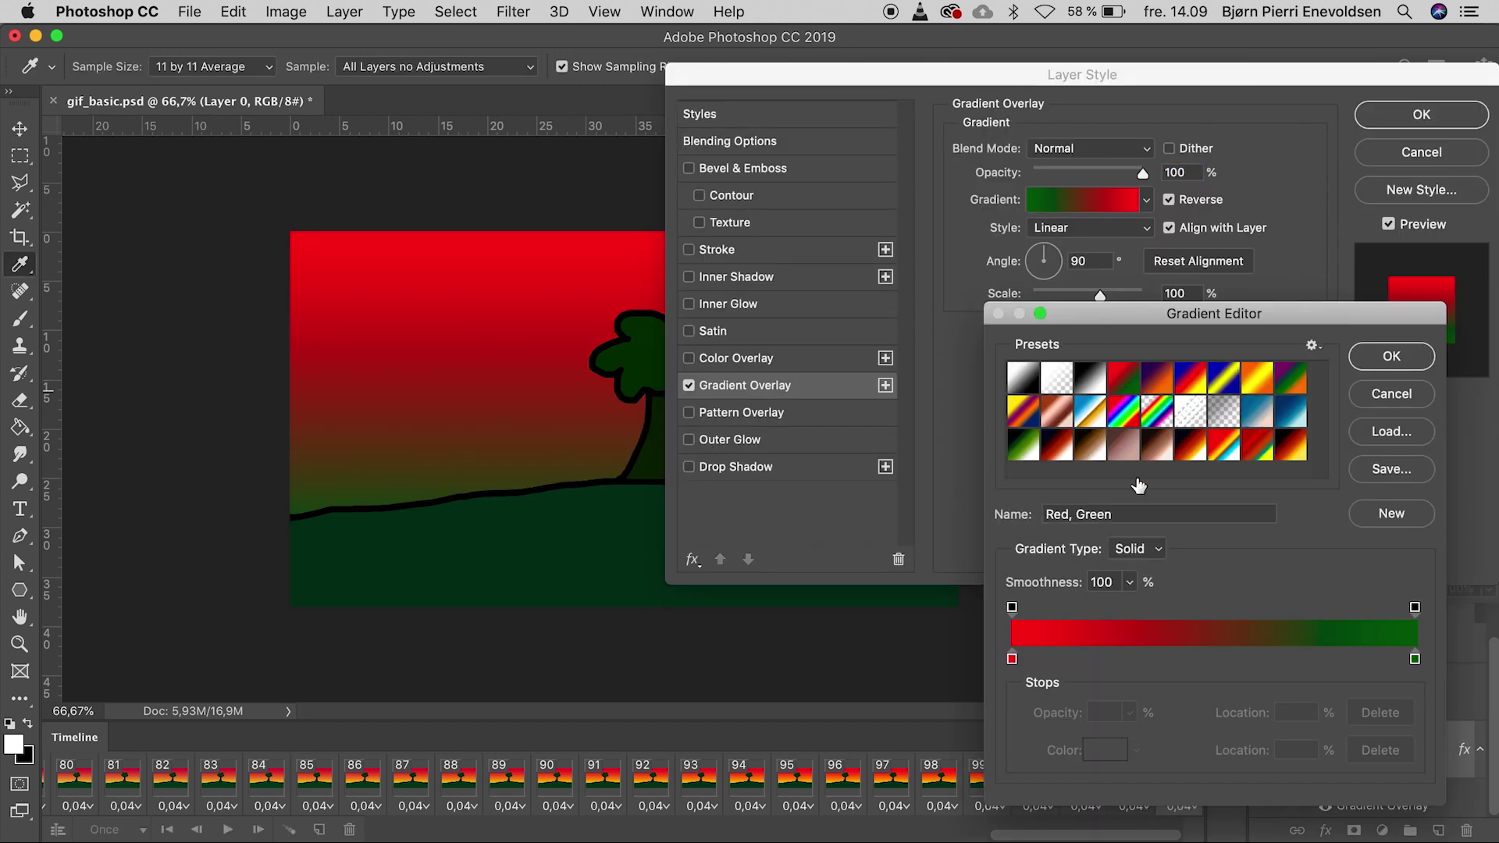
Recolour the gradient's left stop to a deep blue
left_click(1012, 659)
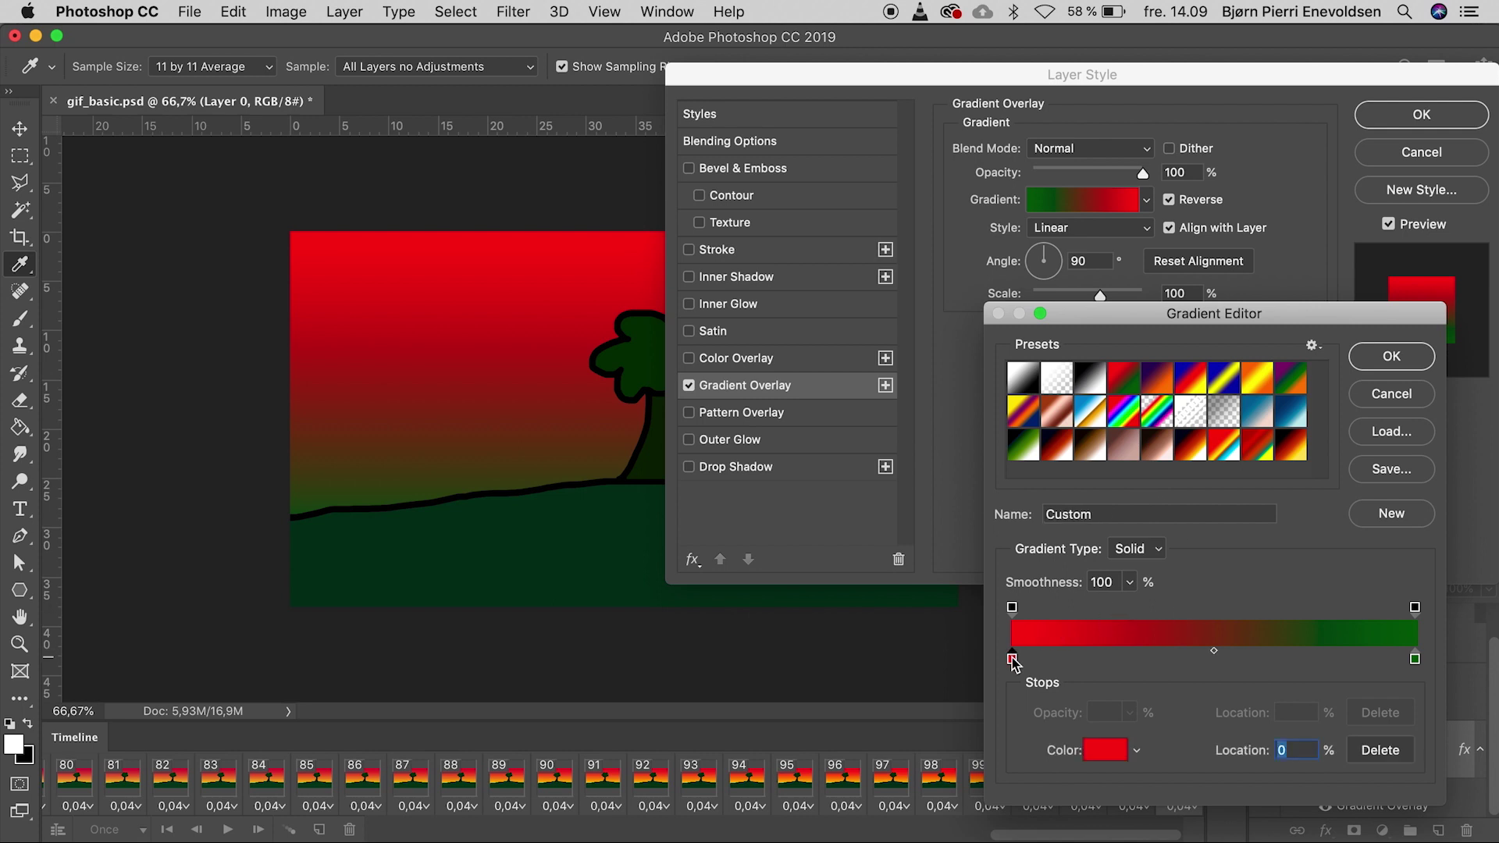
double_click(1012, 660)
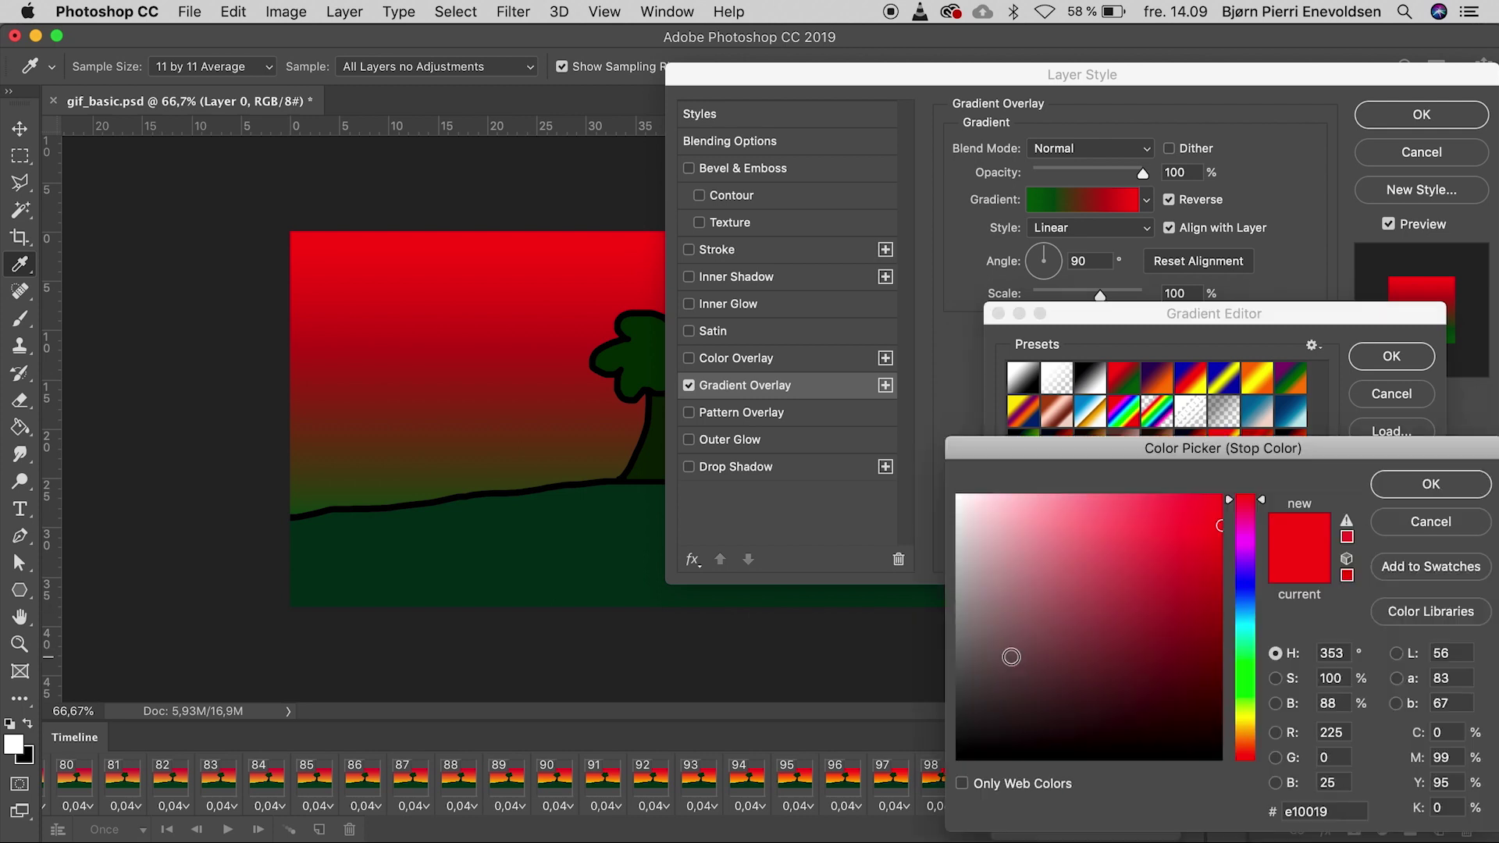
left_click(1248, 603)
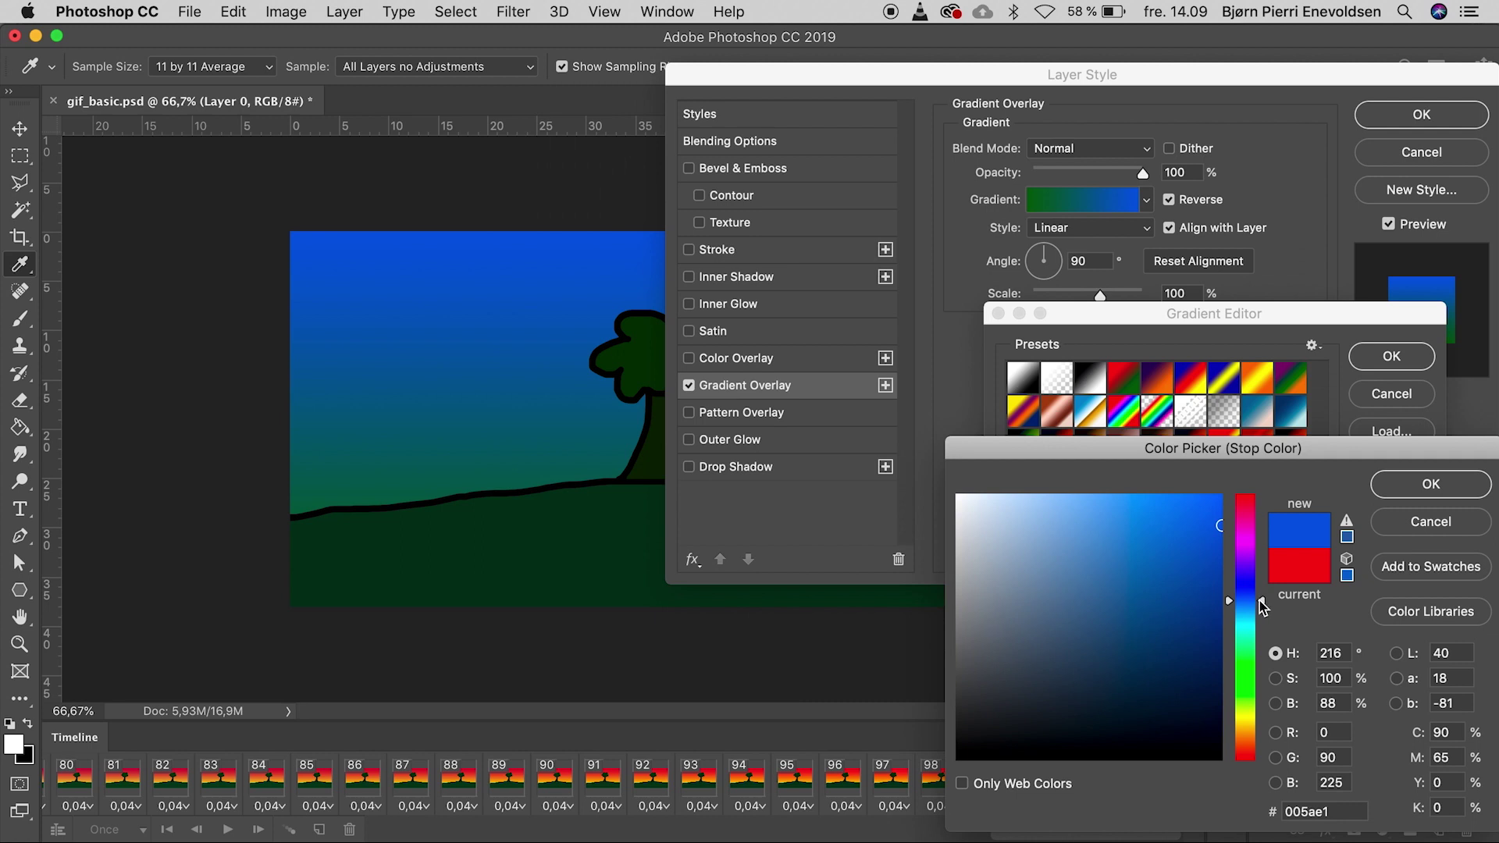
left_click(1261, 605)
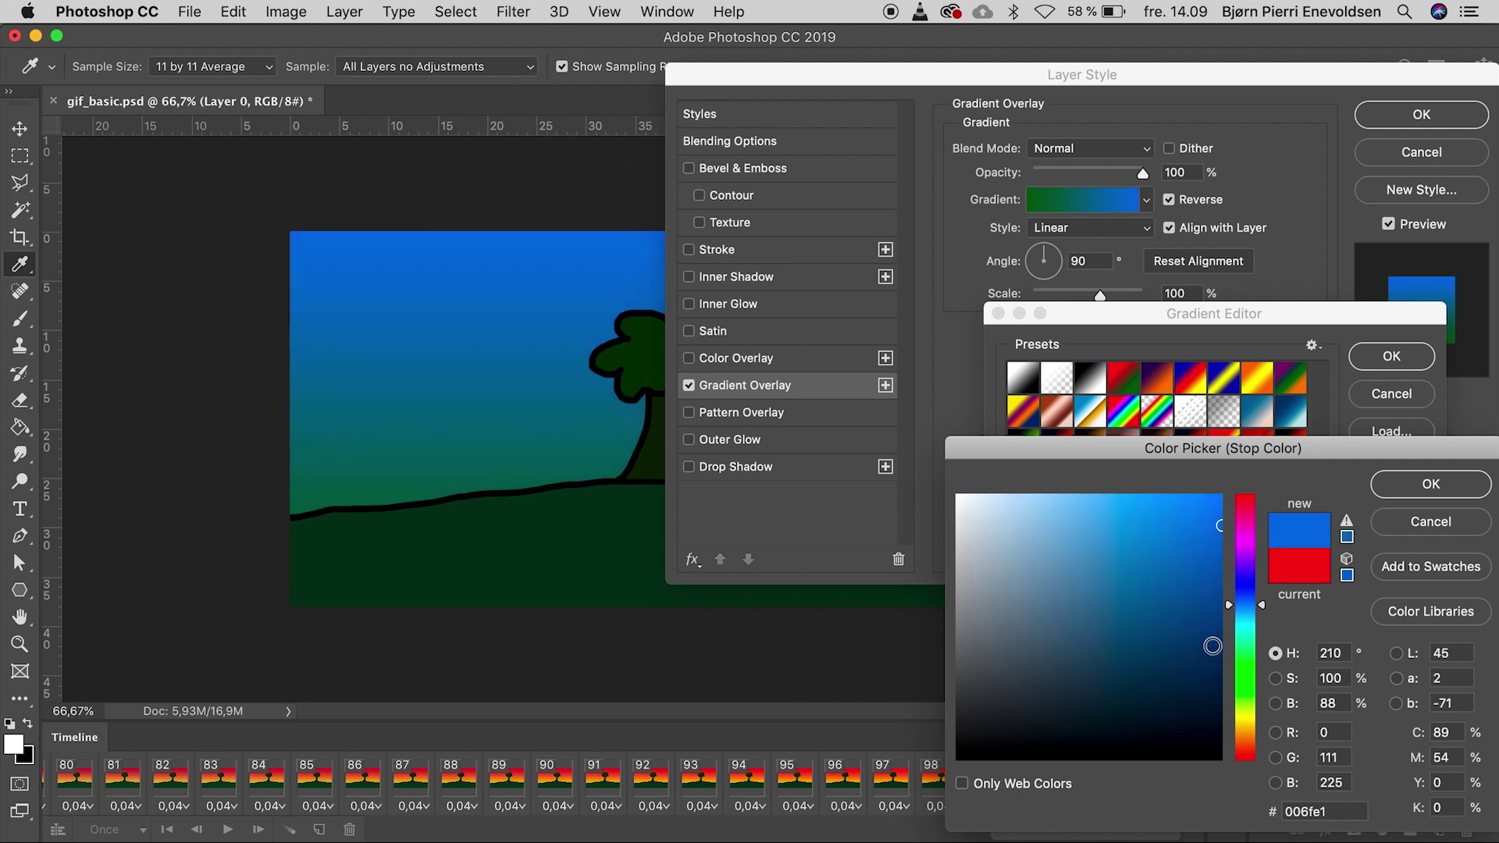
left_click(1211, 644)
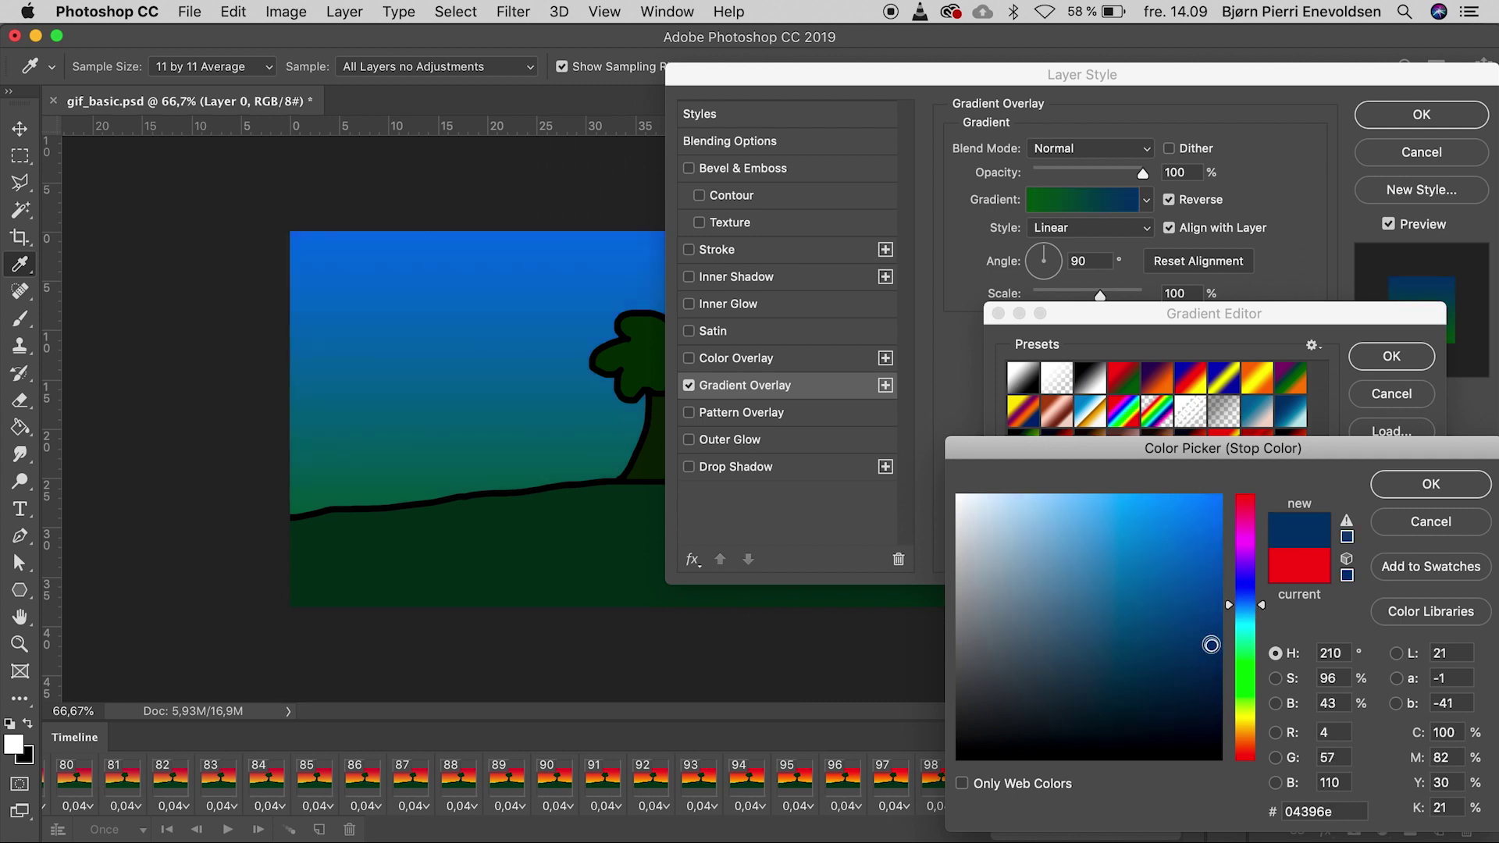
left_click(1420, 491)
Change the right stop to a brighter, slightly cyan blue
double_click(1416, 659)
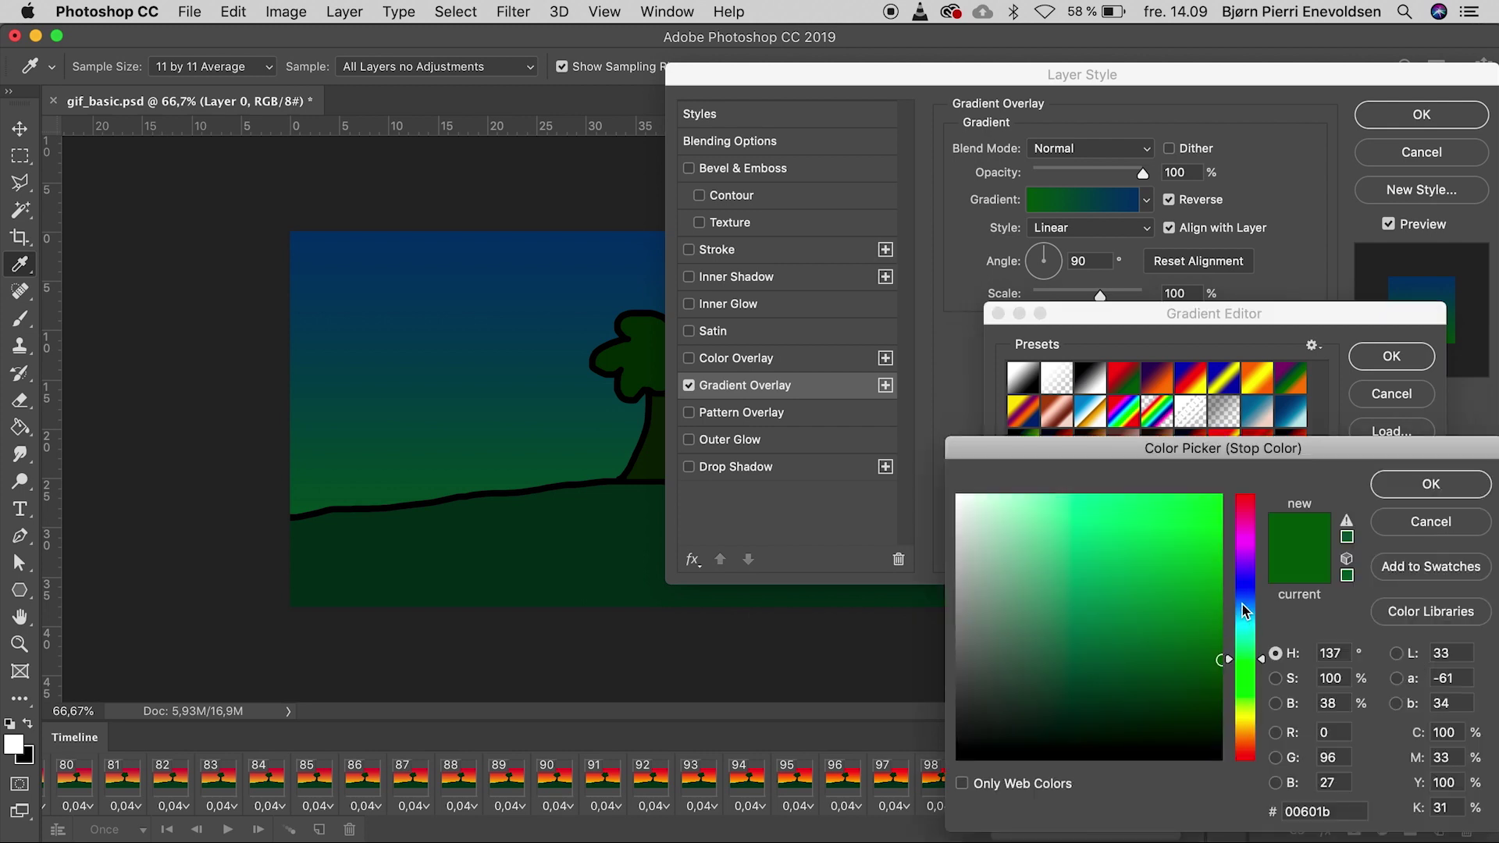
left_click(1245, 607)
left_click_drag(1221, 587, 1210, 568)
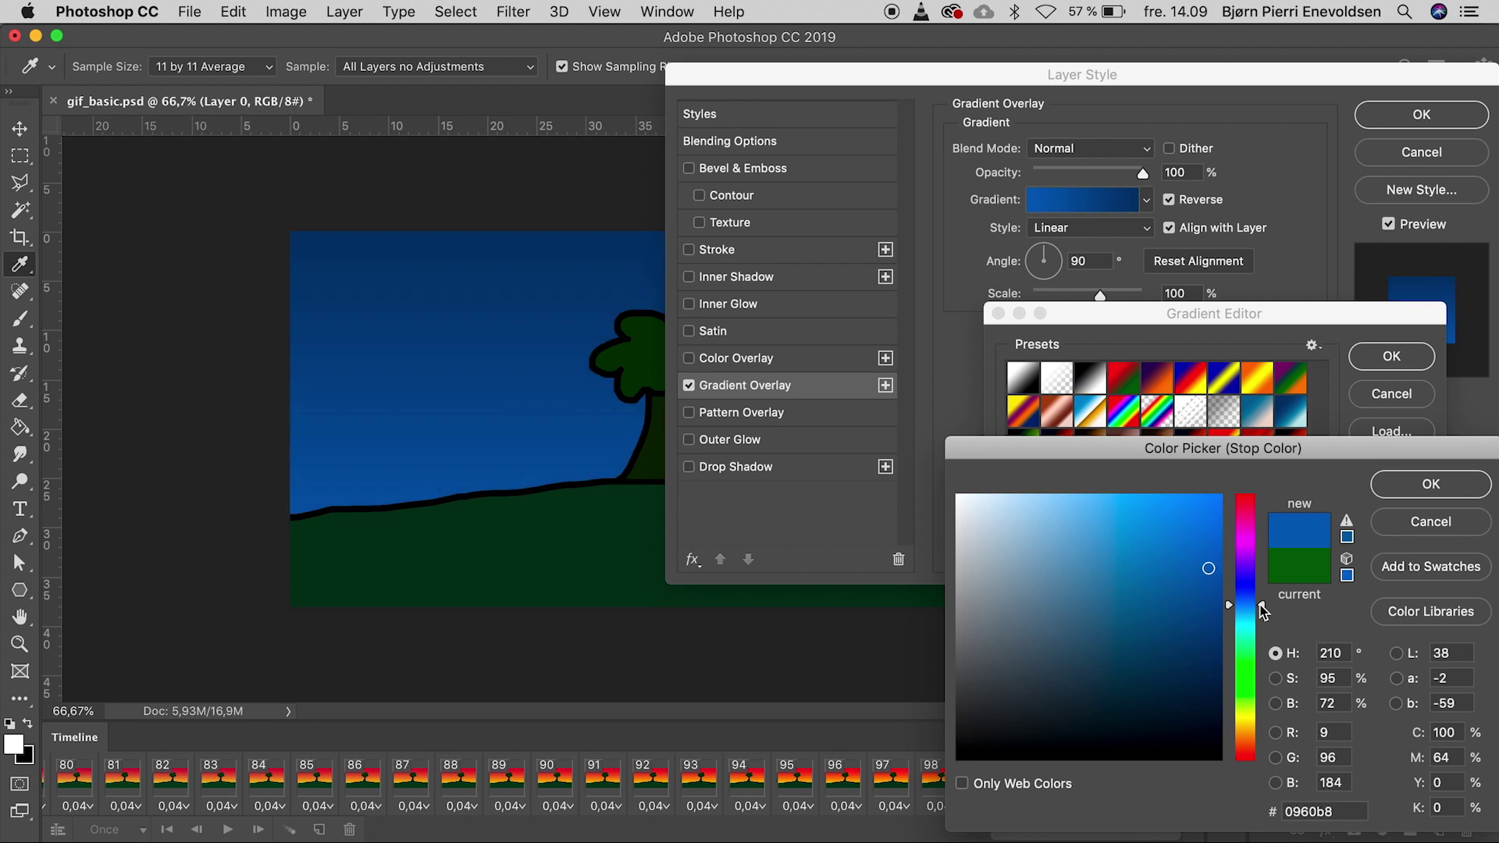
left_click(1260, 609)
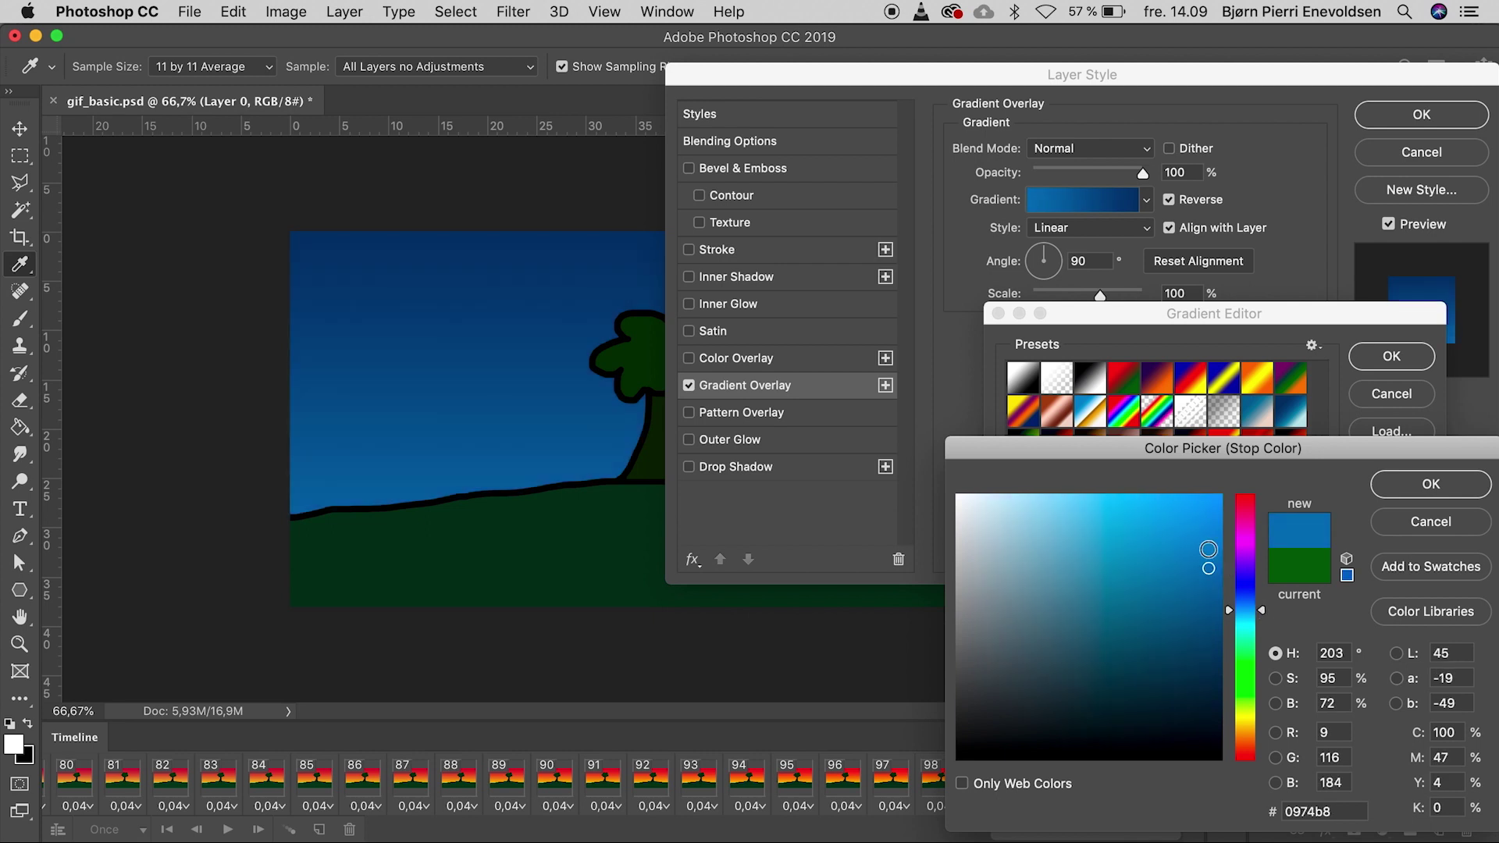
left_click(1184, 538)
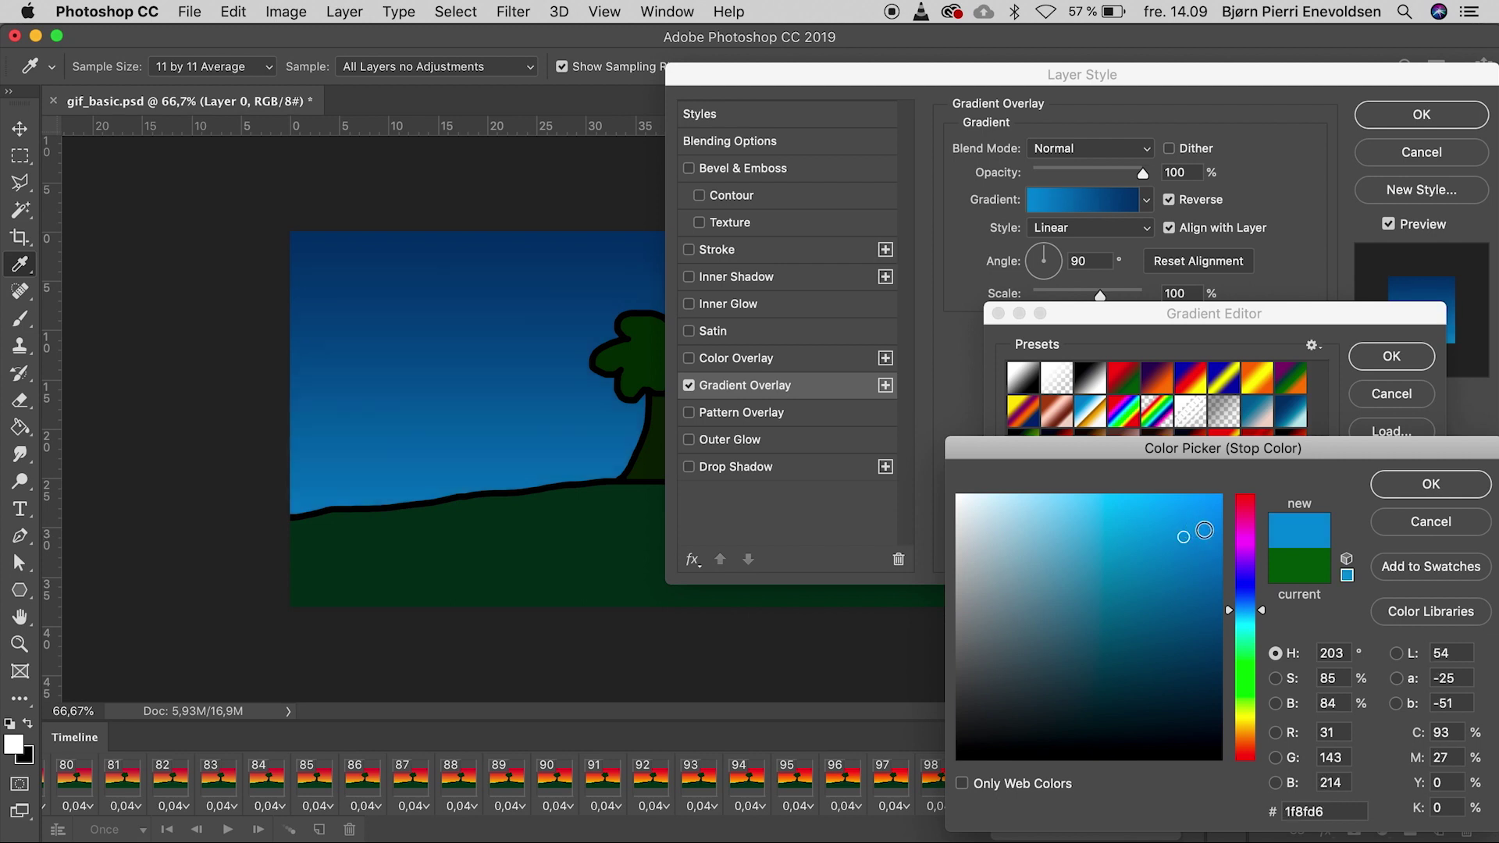
left_click(1399, 491)
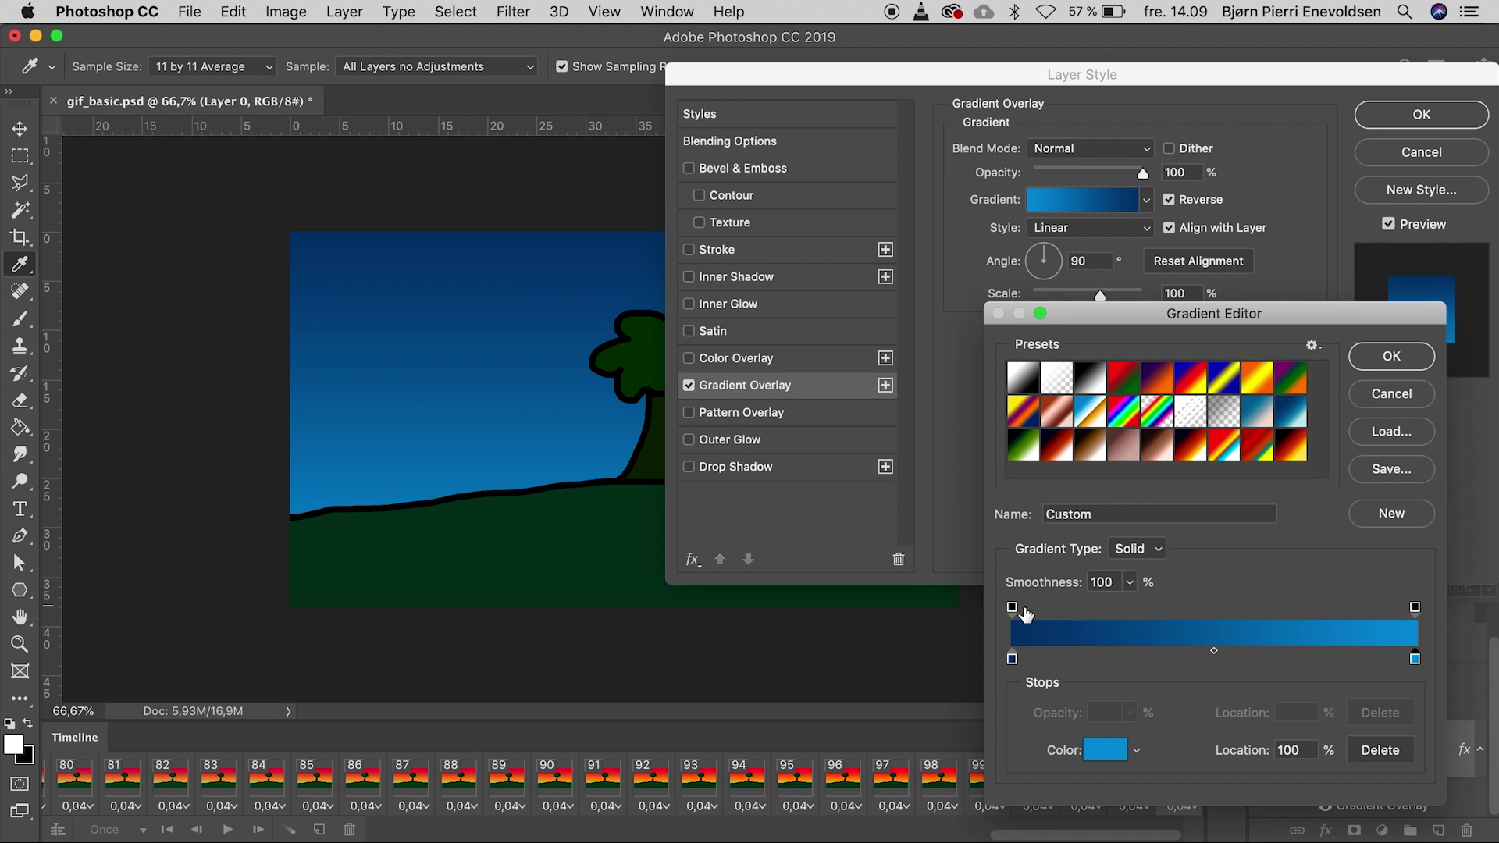
Darken the left stop further to dark navy and confirm the edited gradient
left_click(1013, 660)
double_click(1012, 660)
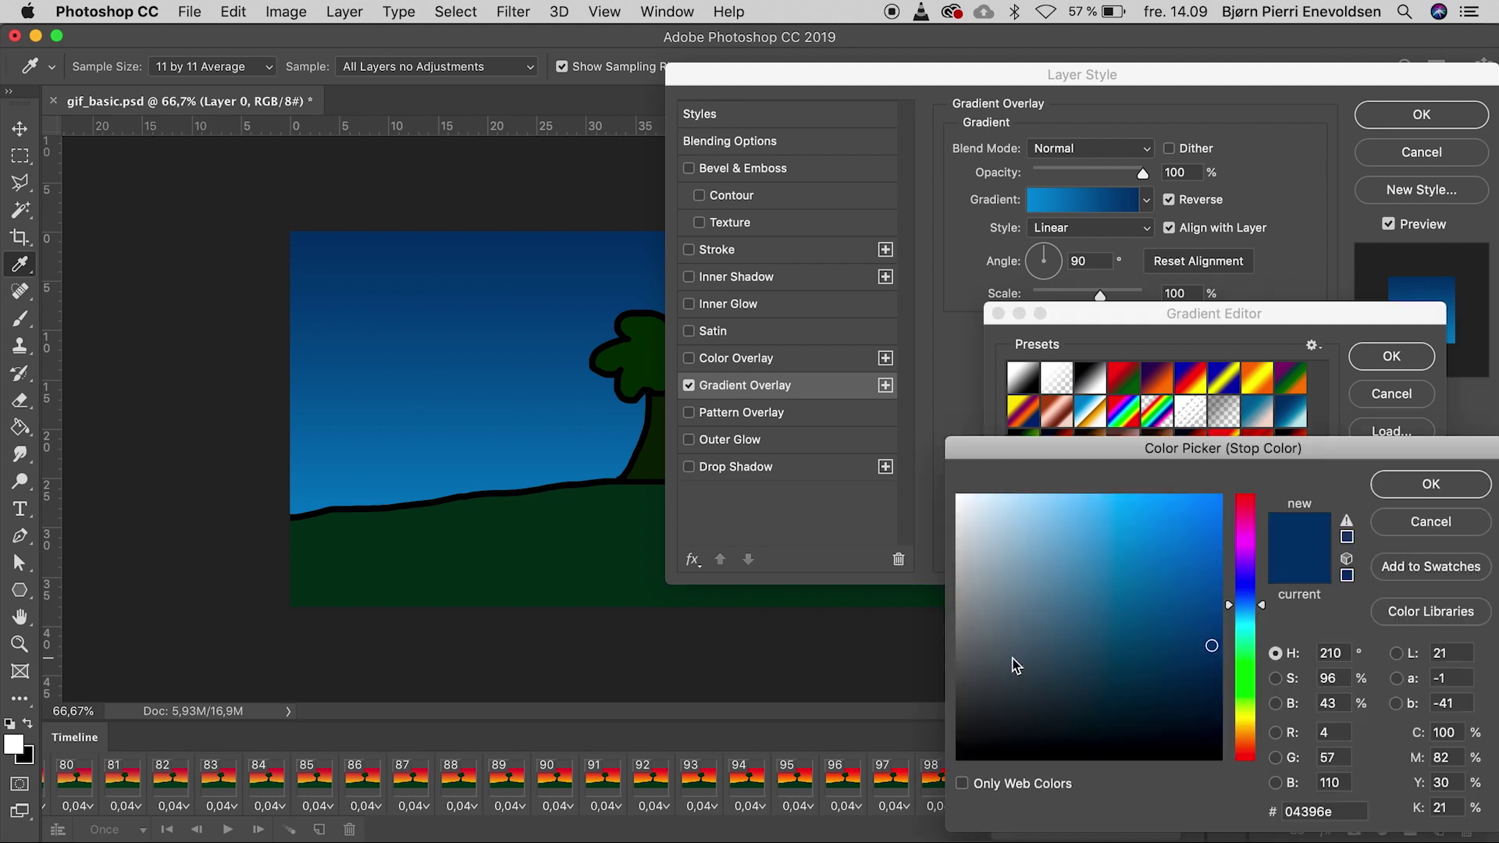
left_click(1214, 672)
left_click_drag(1215, 672, 1215, 682)
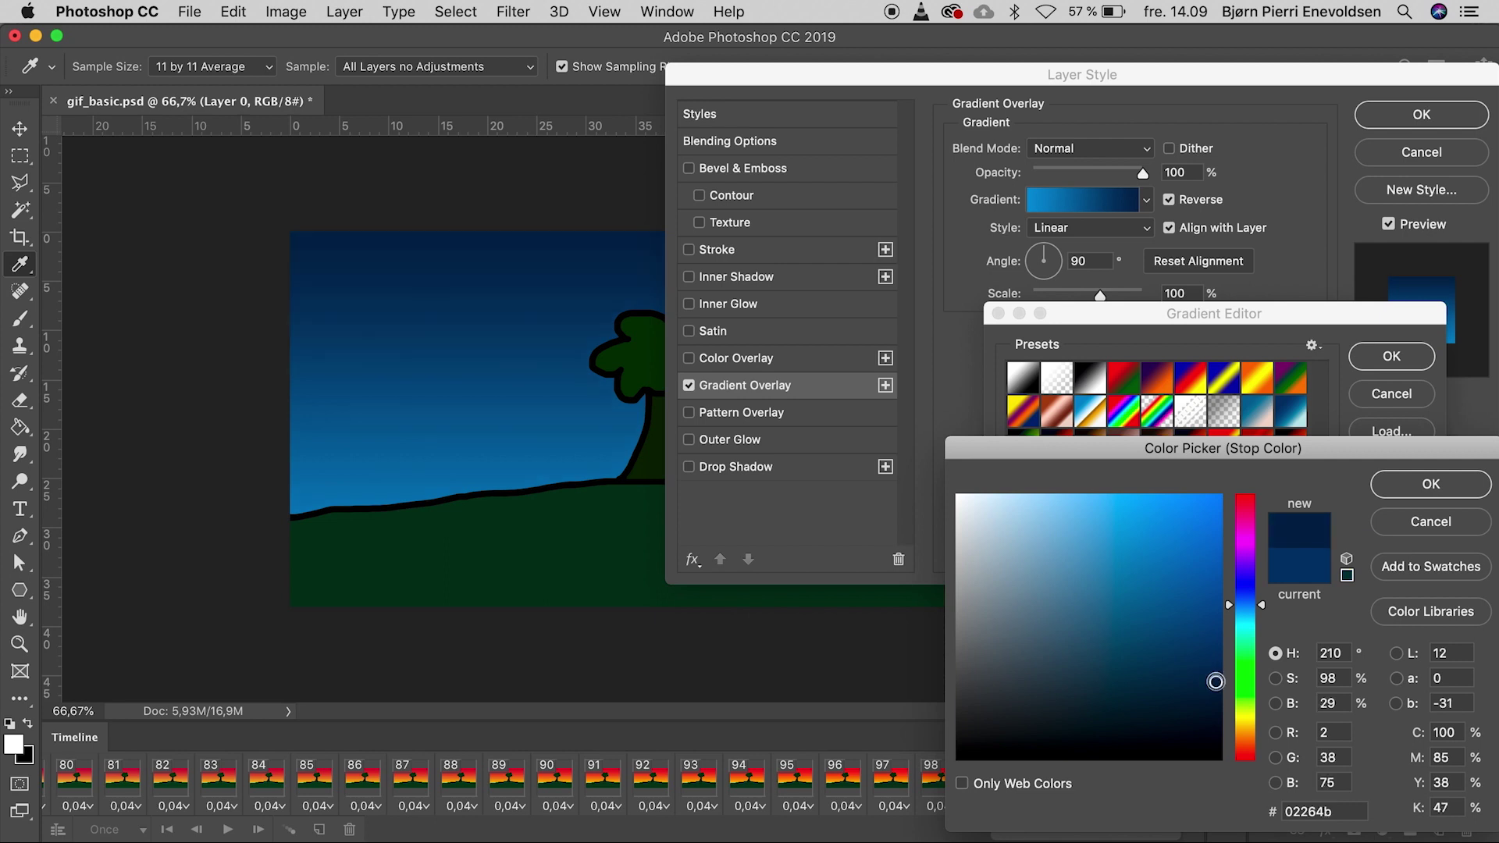
left_click(1412, 487)
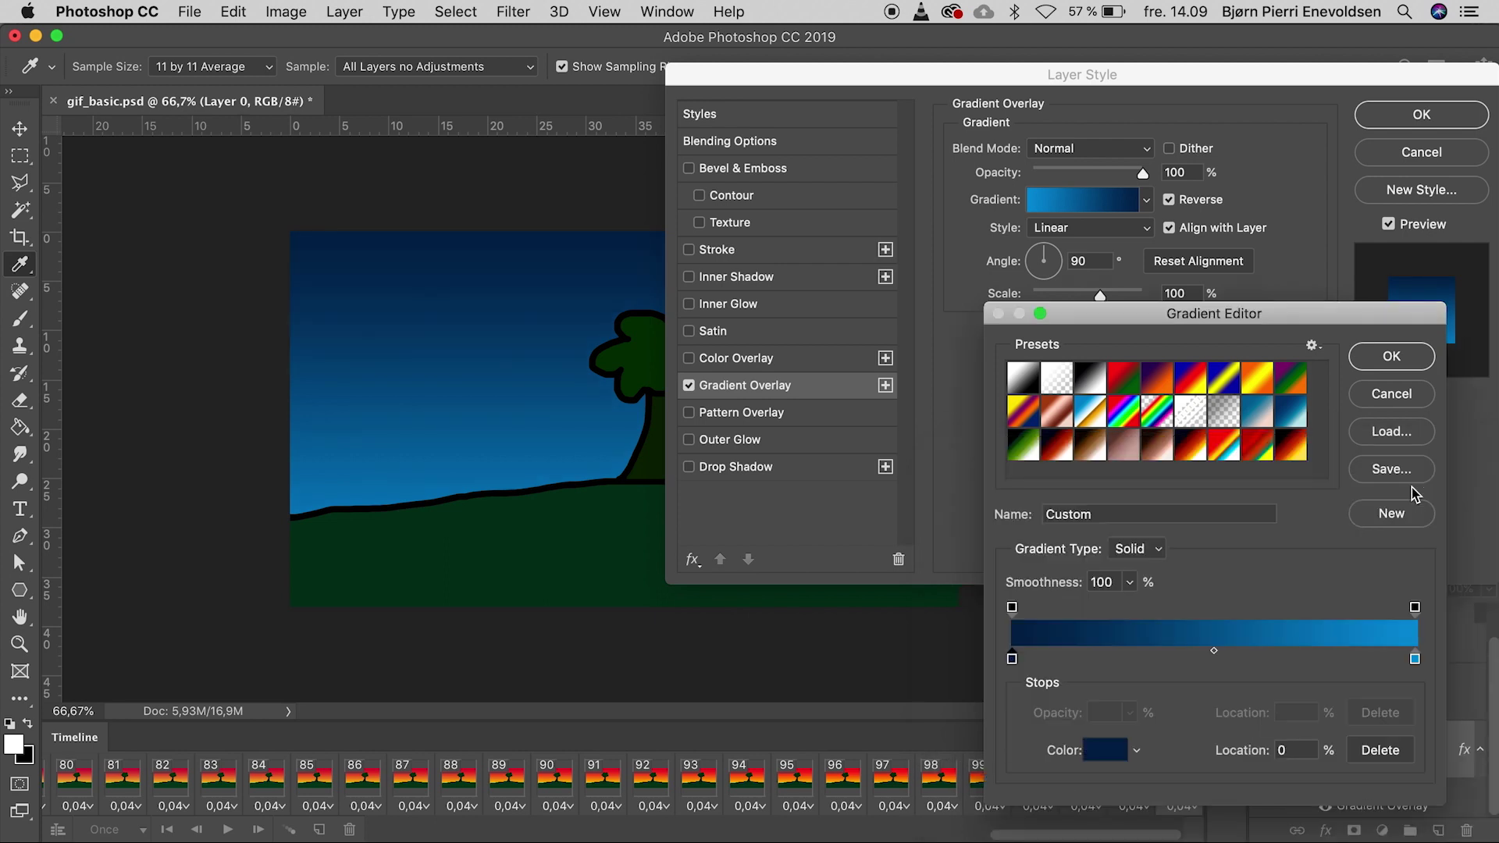
left_click(1395, 364)
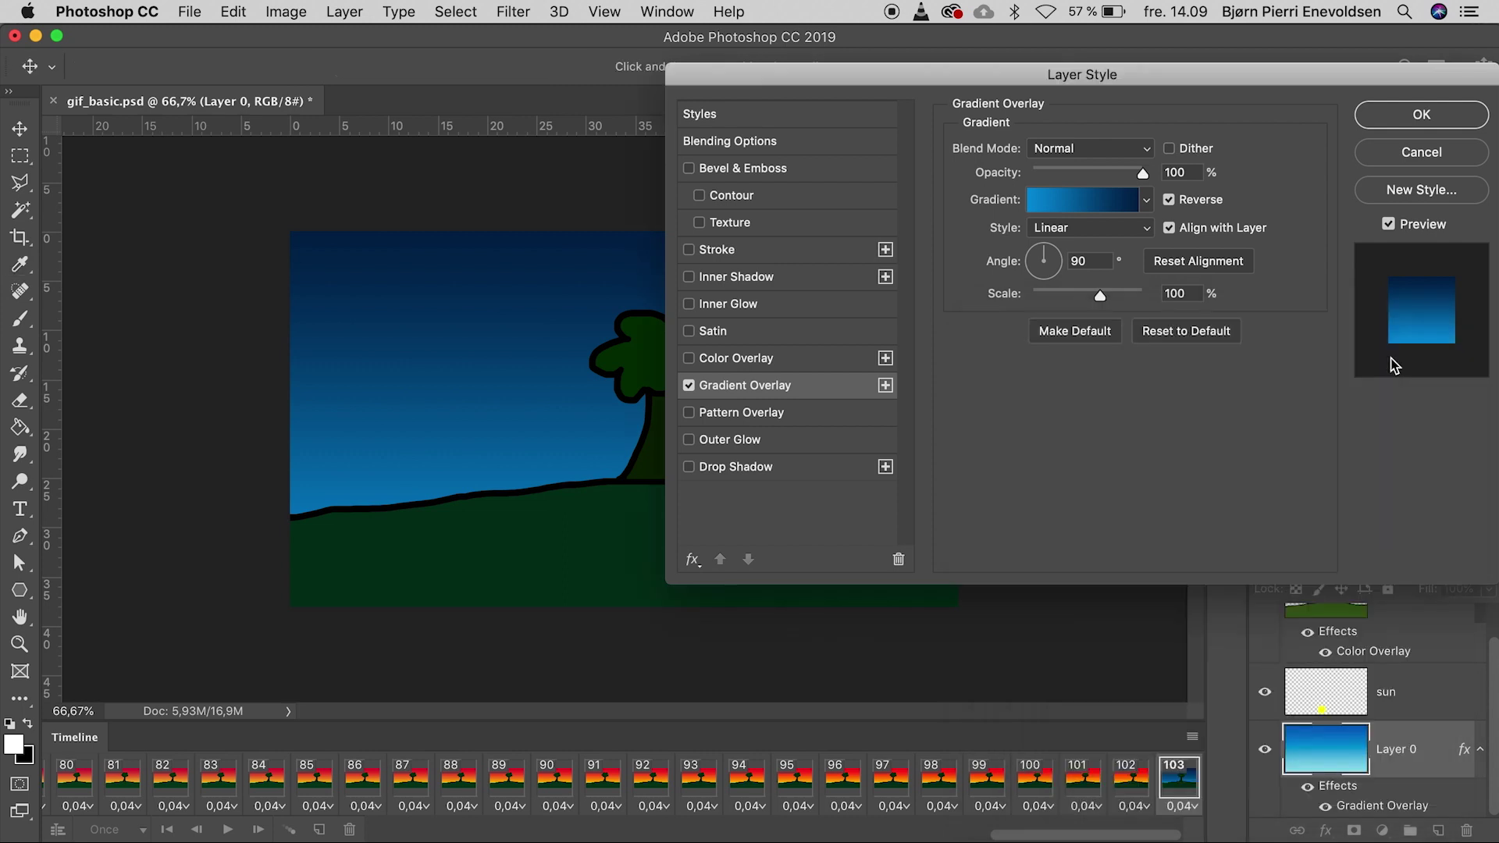
Apply the sky's night gradient, then set the landscape's Color Overlay to darker navy #054690
left_click(1401, 116)
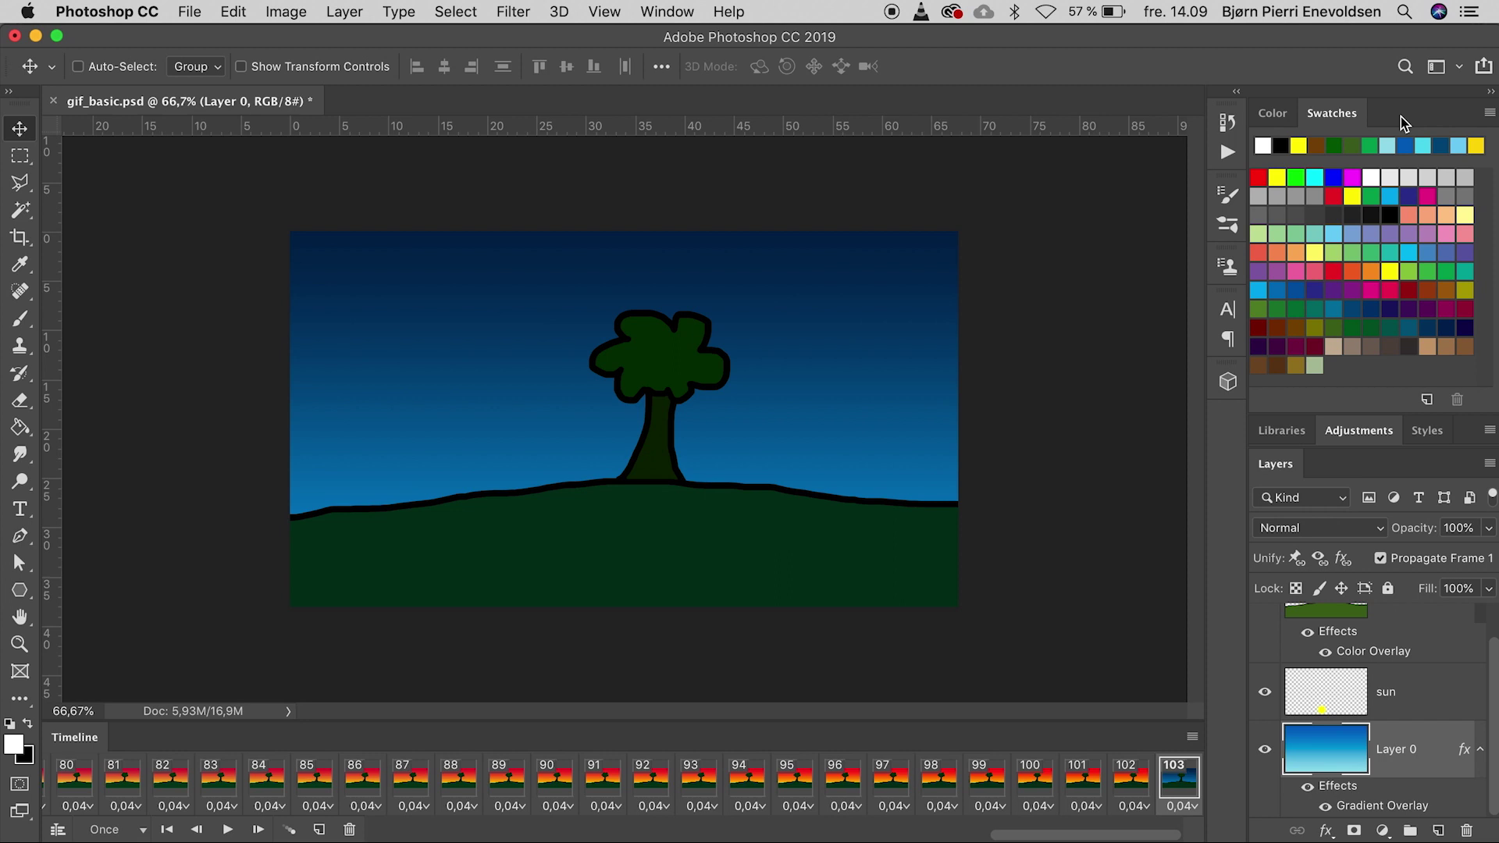
scroll(1372, 620, "up", 2)
left_click(1394, 627)
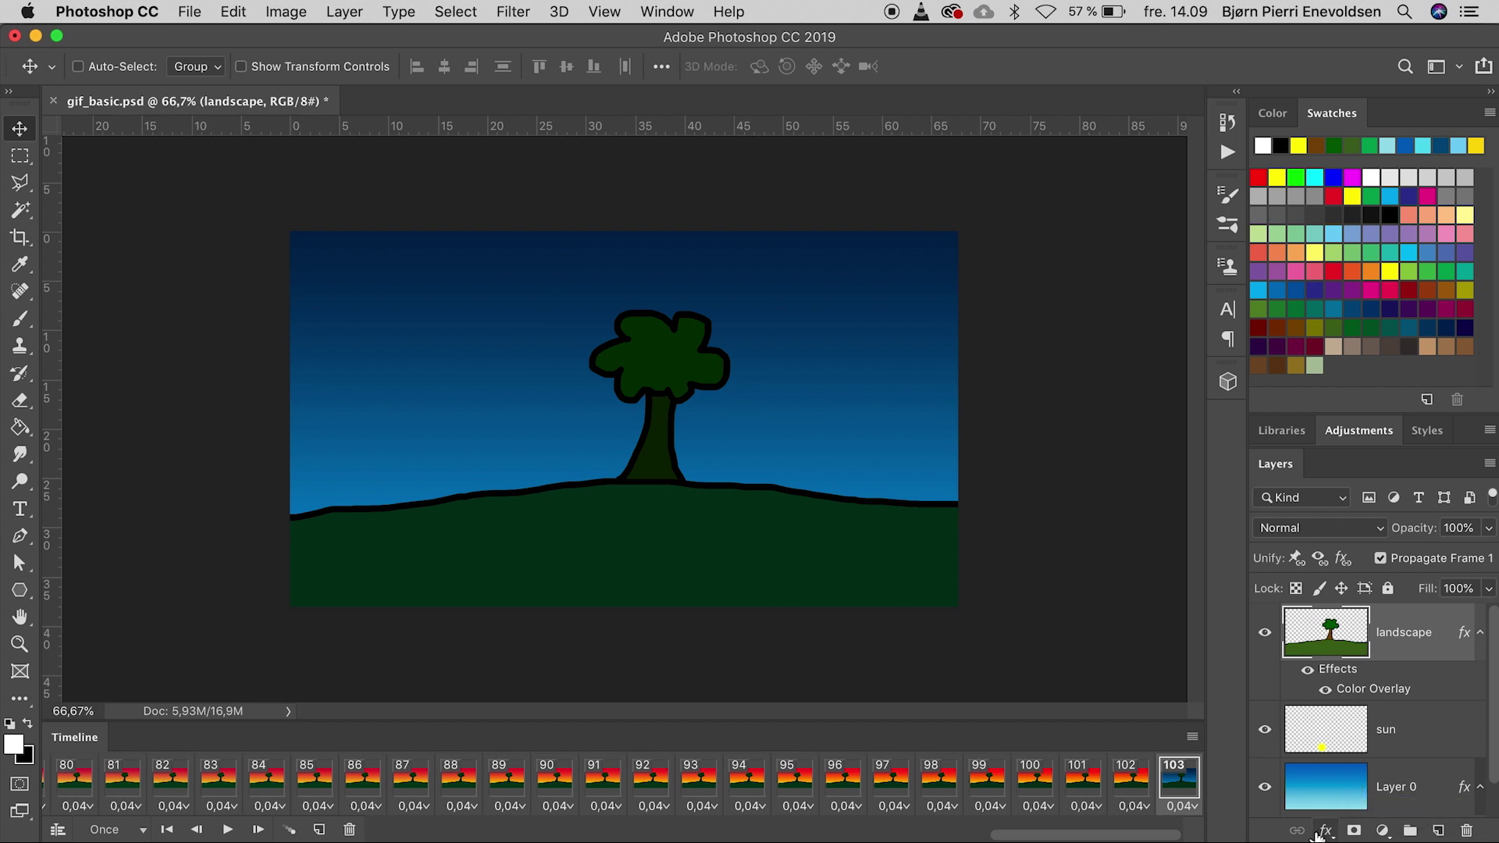
left_click(1325, 832)
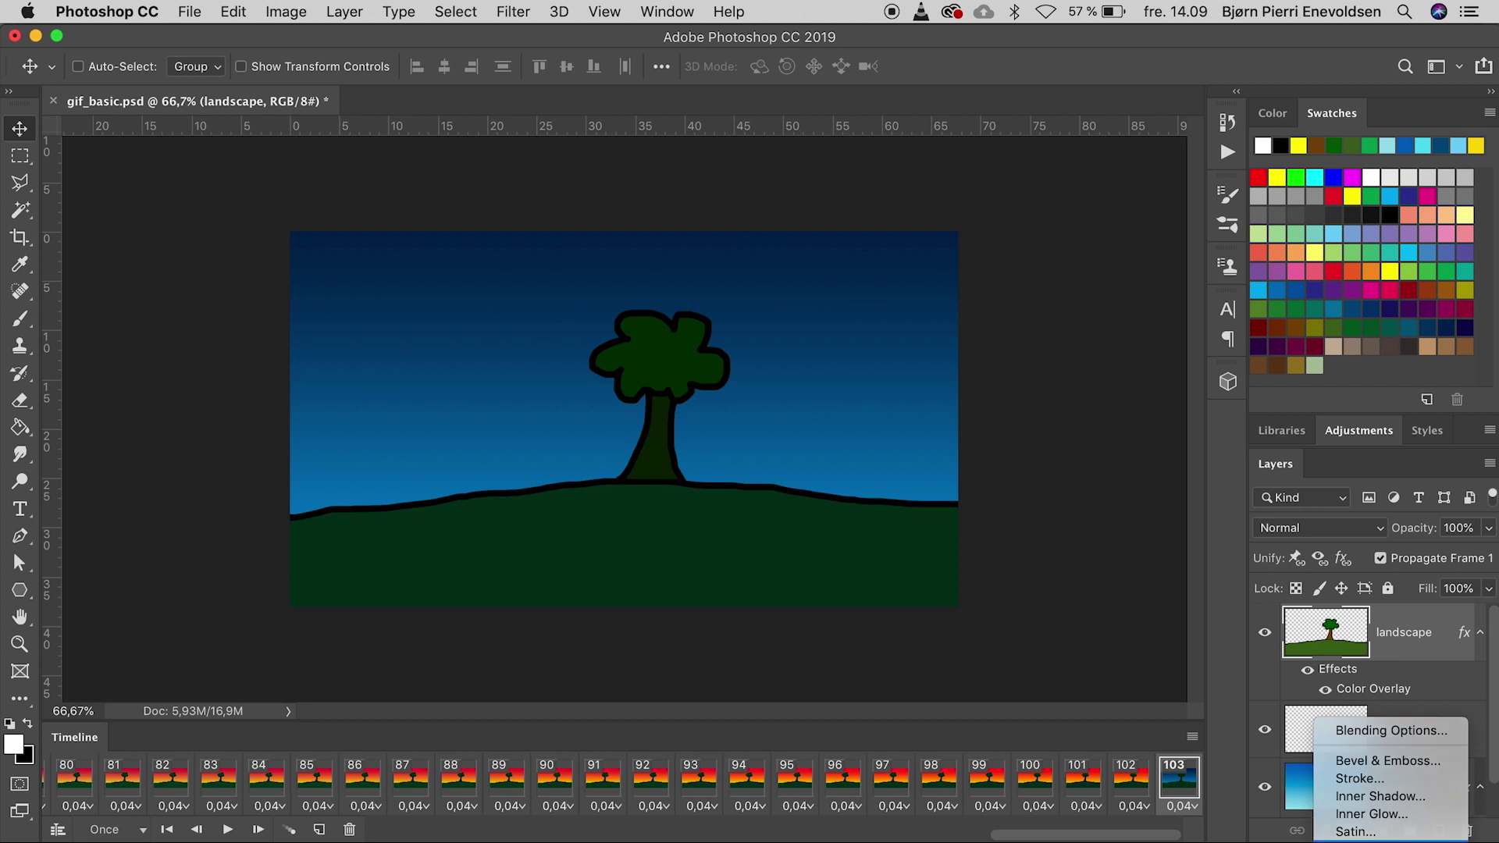
left_click(1374, 833)
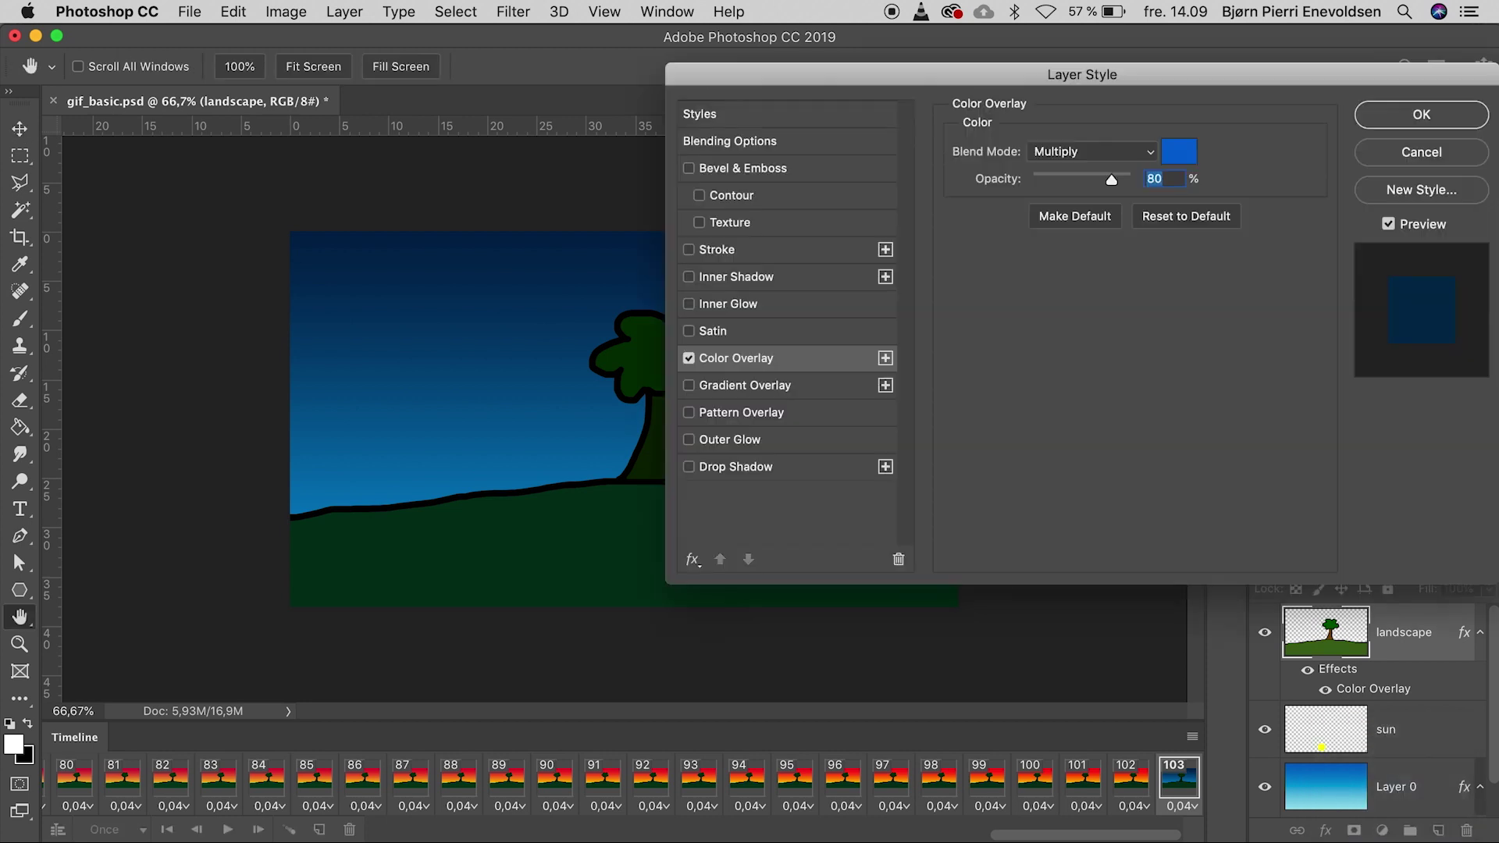
left_click(1179, 152)
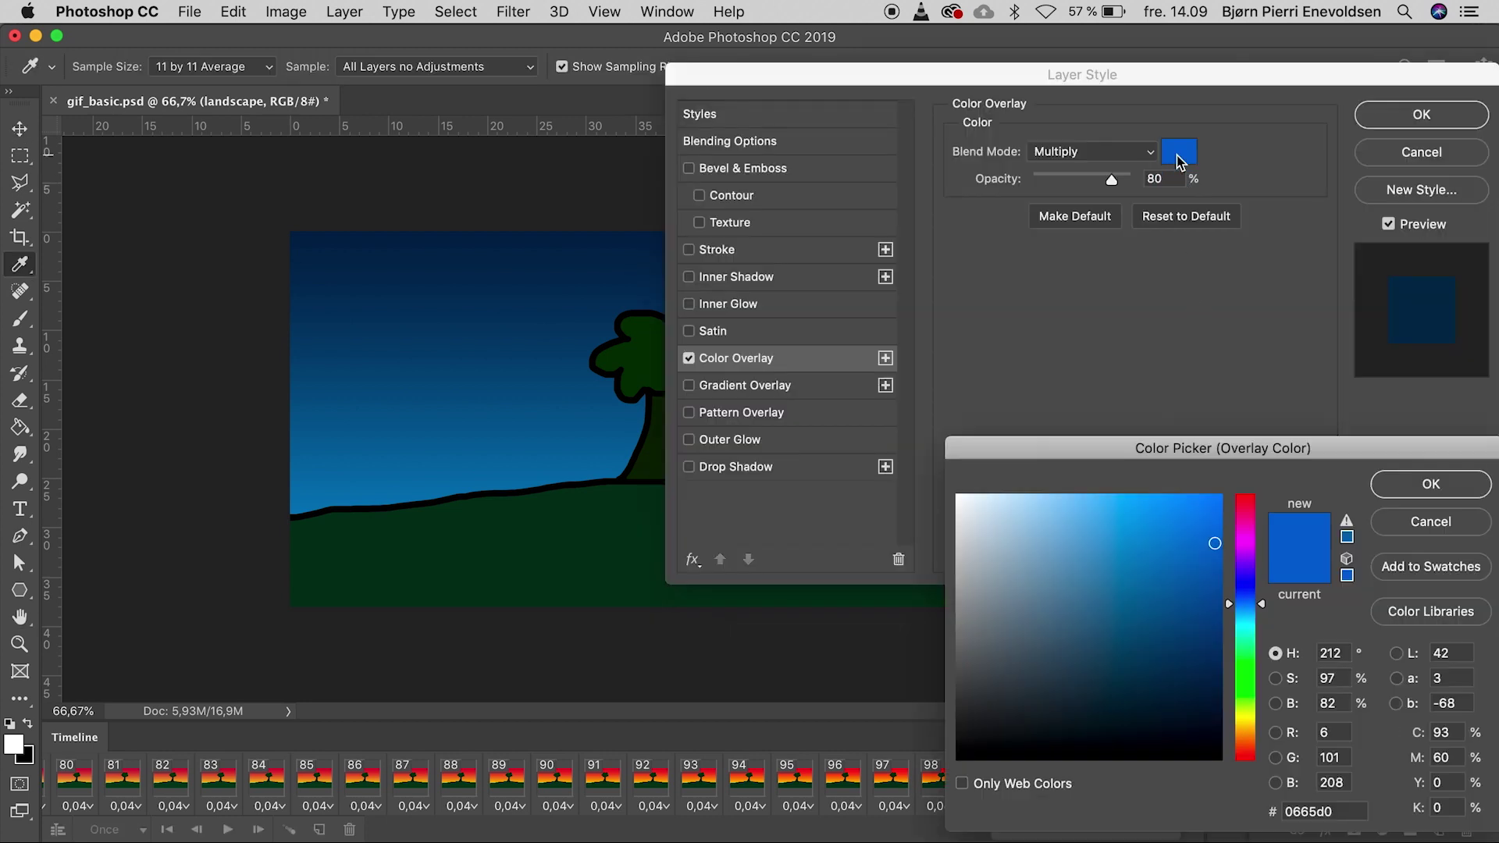
left_click(1215, 591)
left_click(1212, 608)
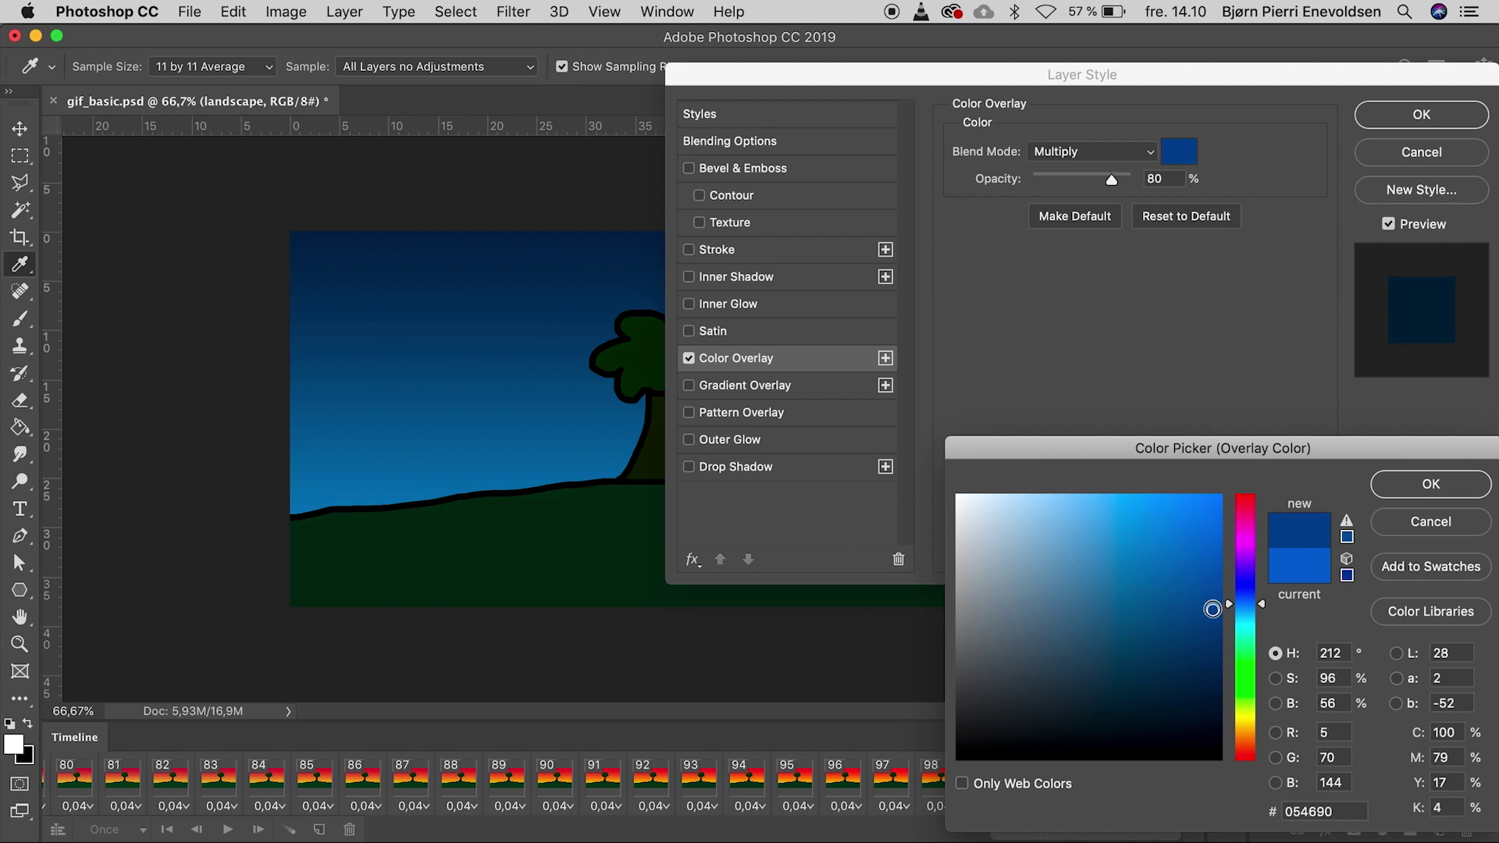
left_click(1413, 488)
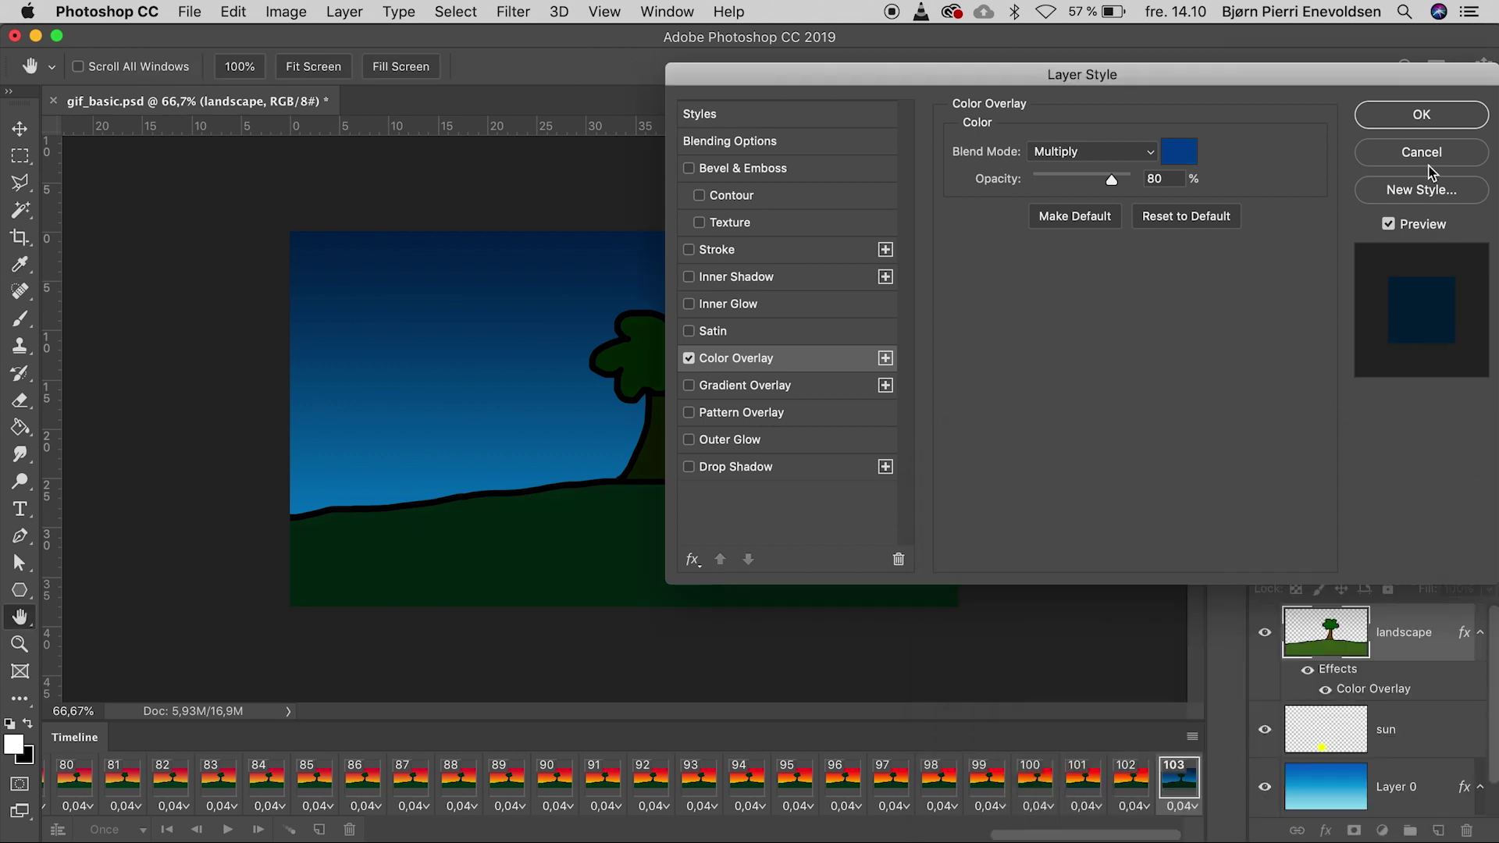
left_click(1401, 116)
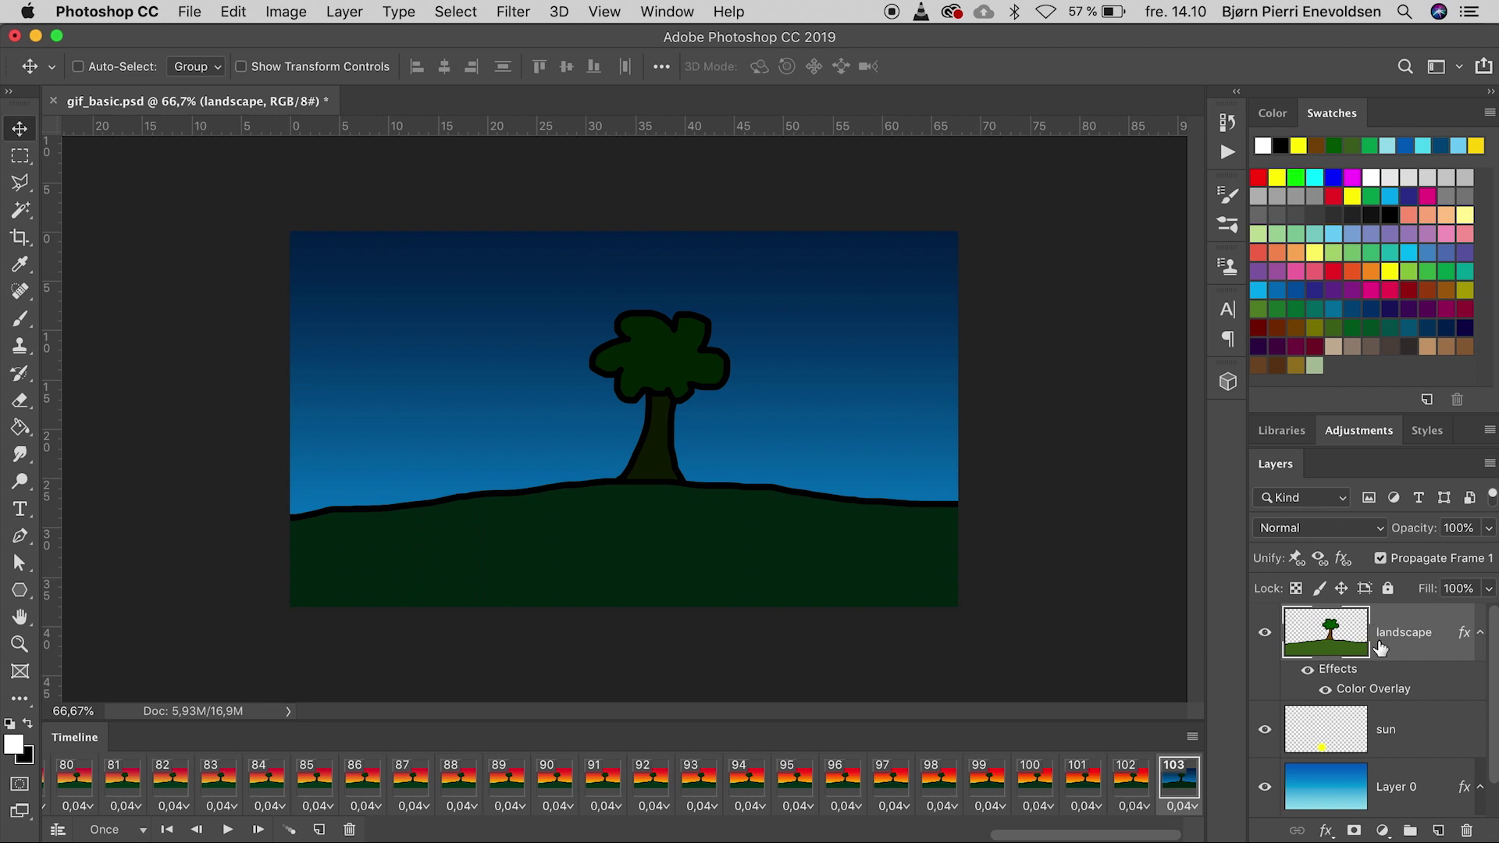
left_click(1412, 777)
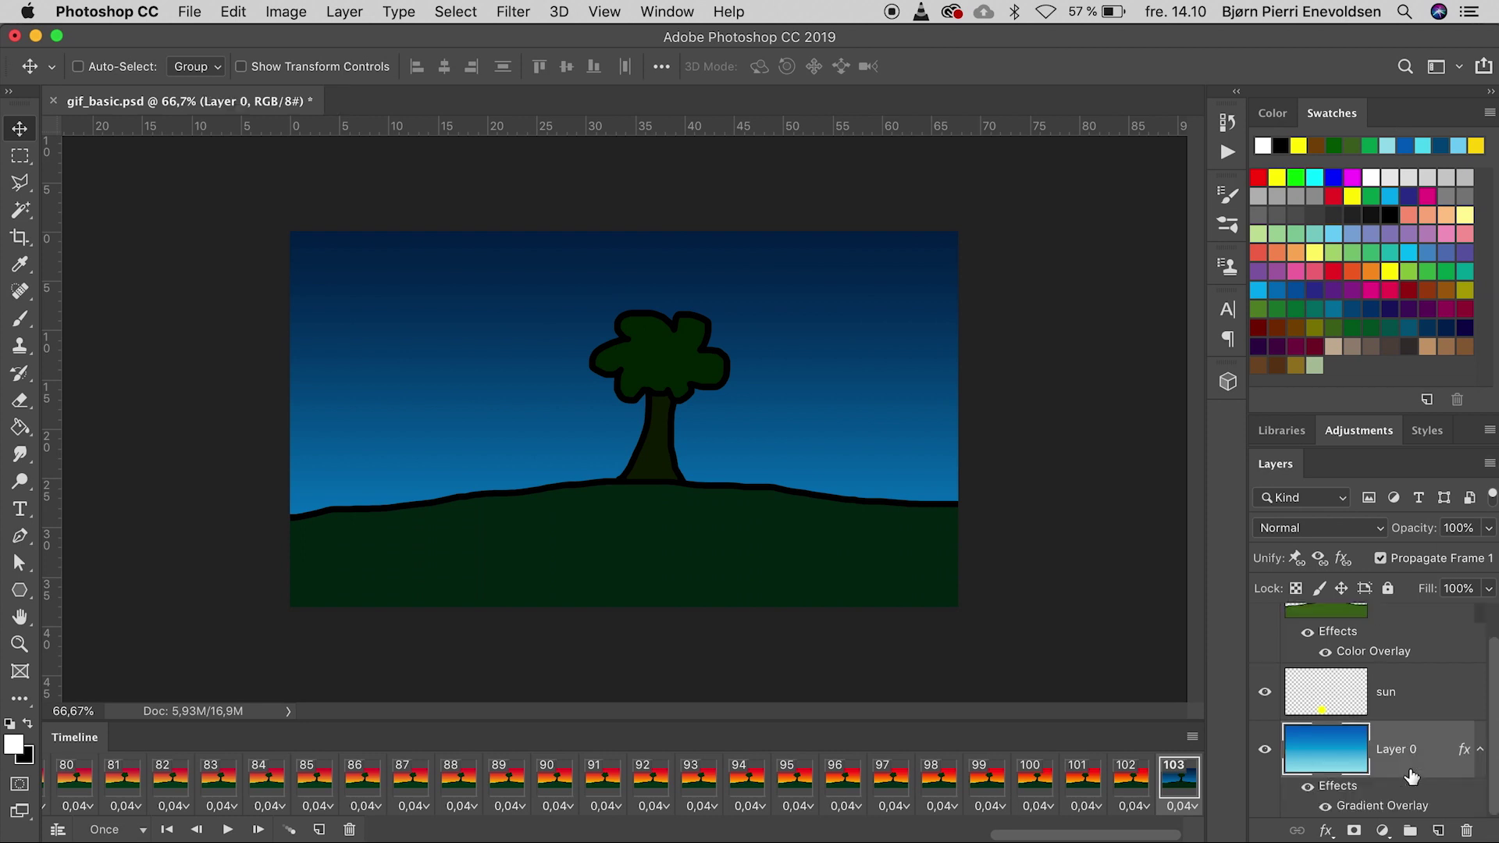
Create a new layer named 'stars' above Layer 0 and select the Brush tool
key("super+shift+n")
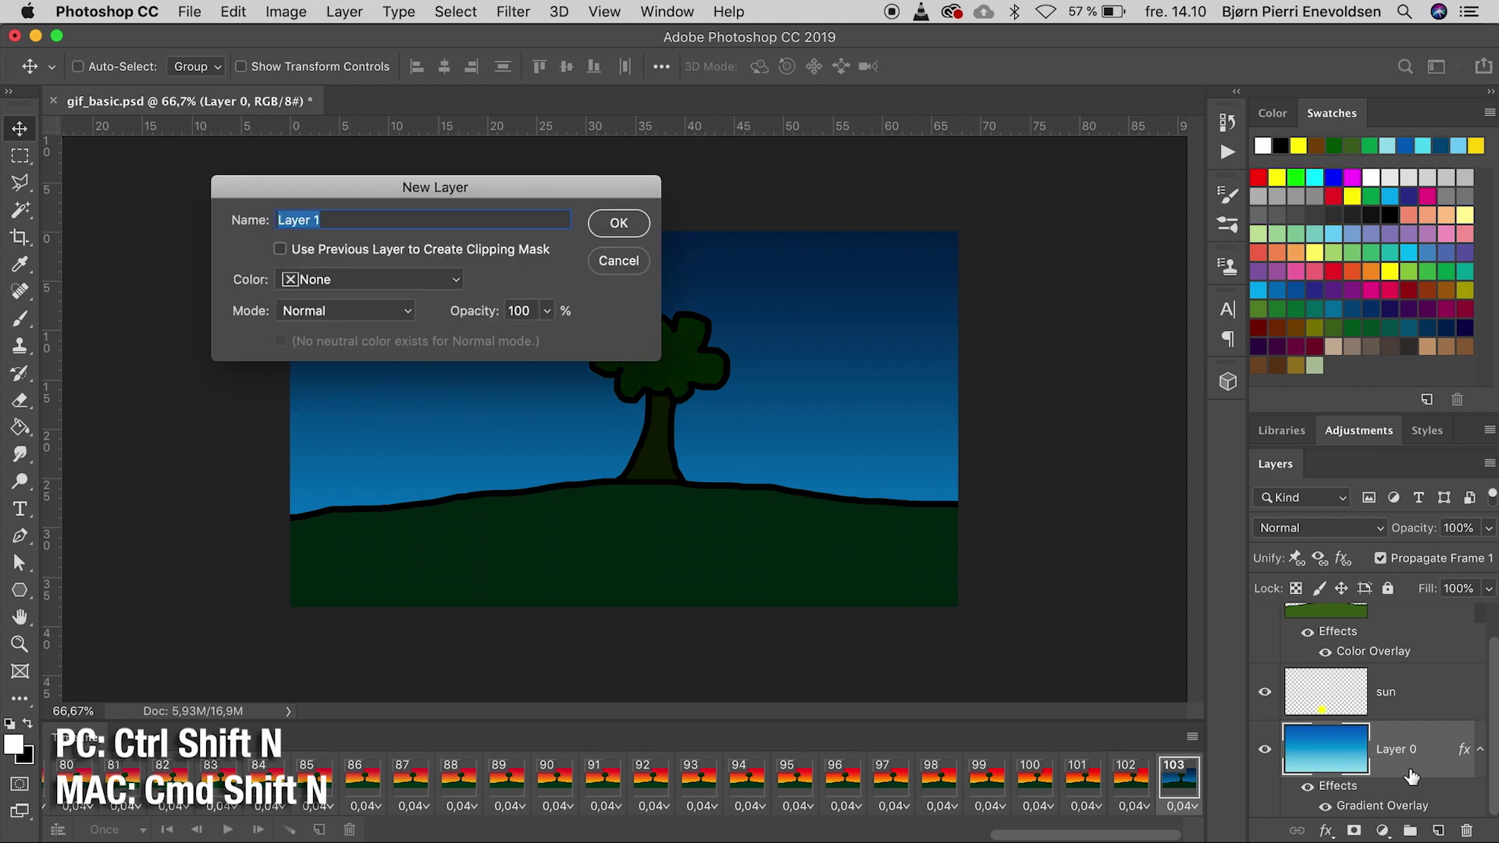
type("stars")
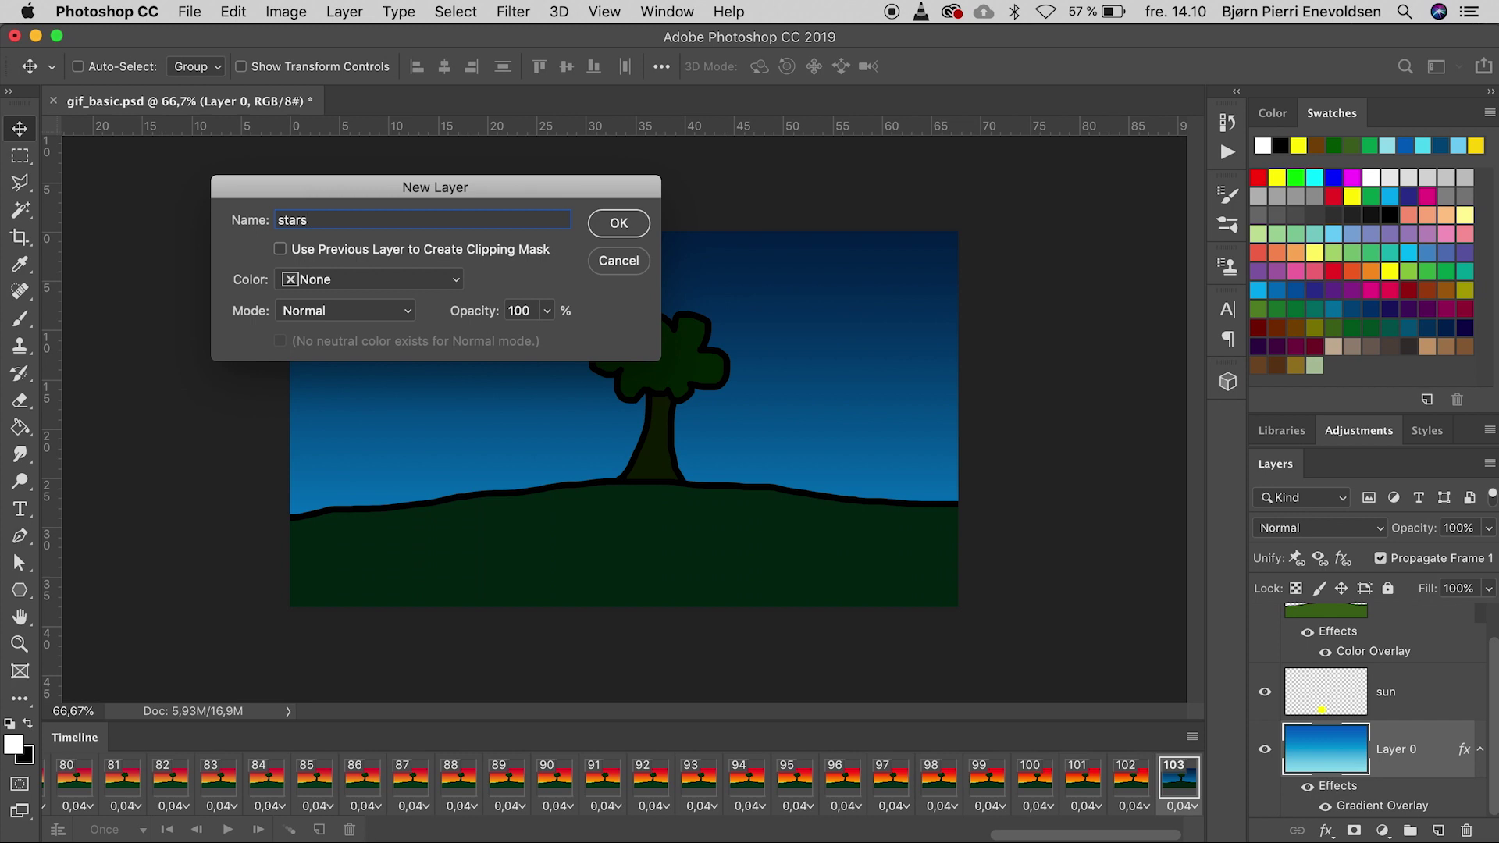
key("Return")
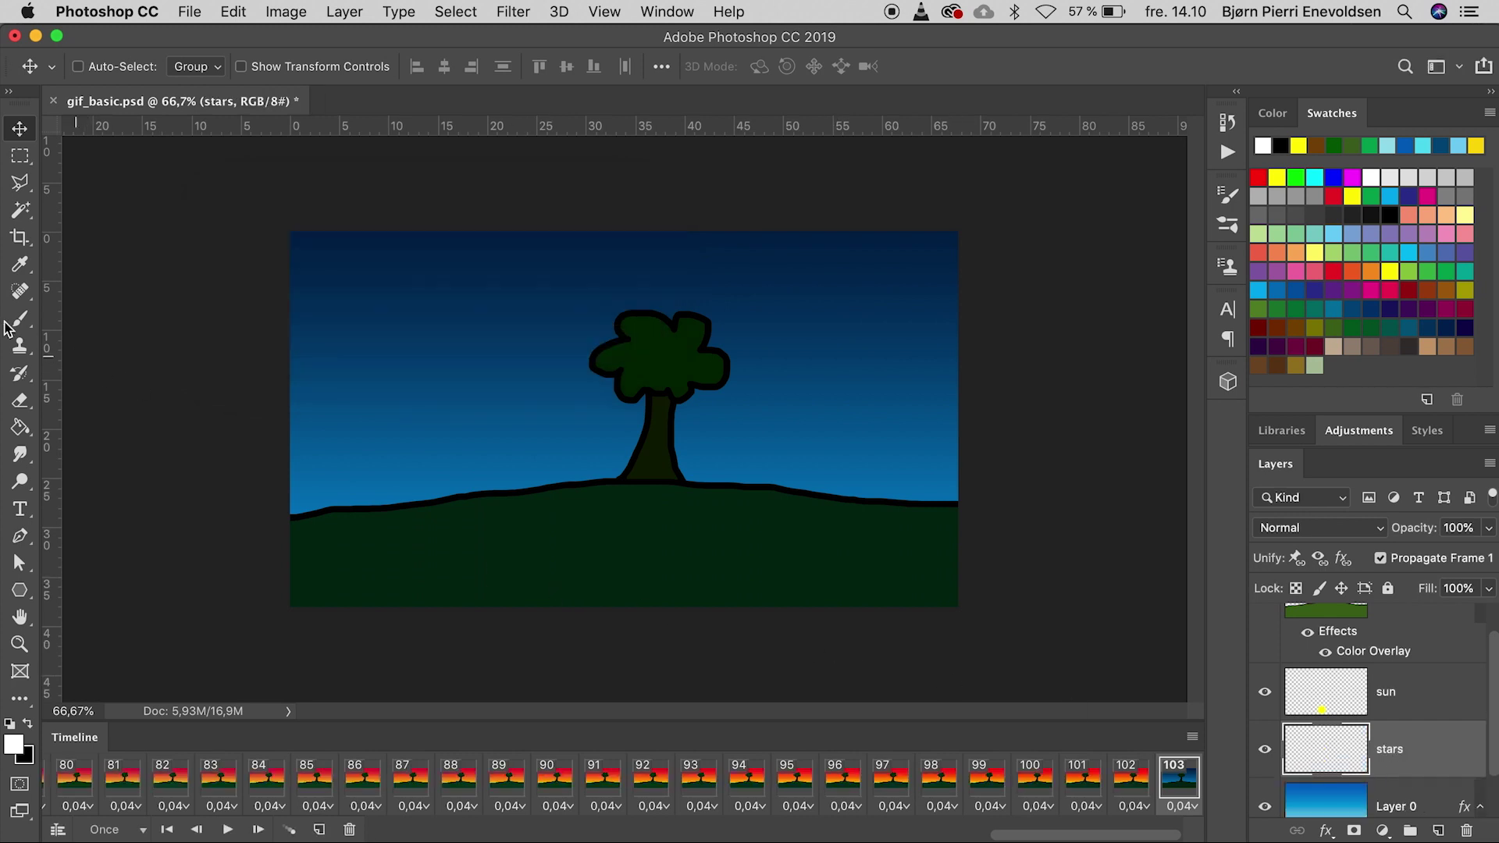
left_click(25, 321)
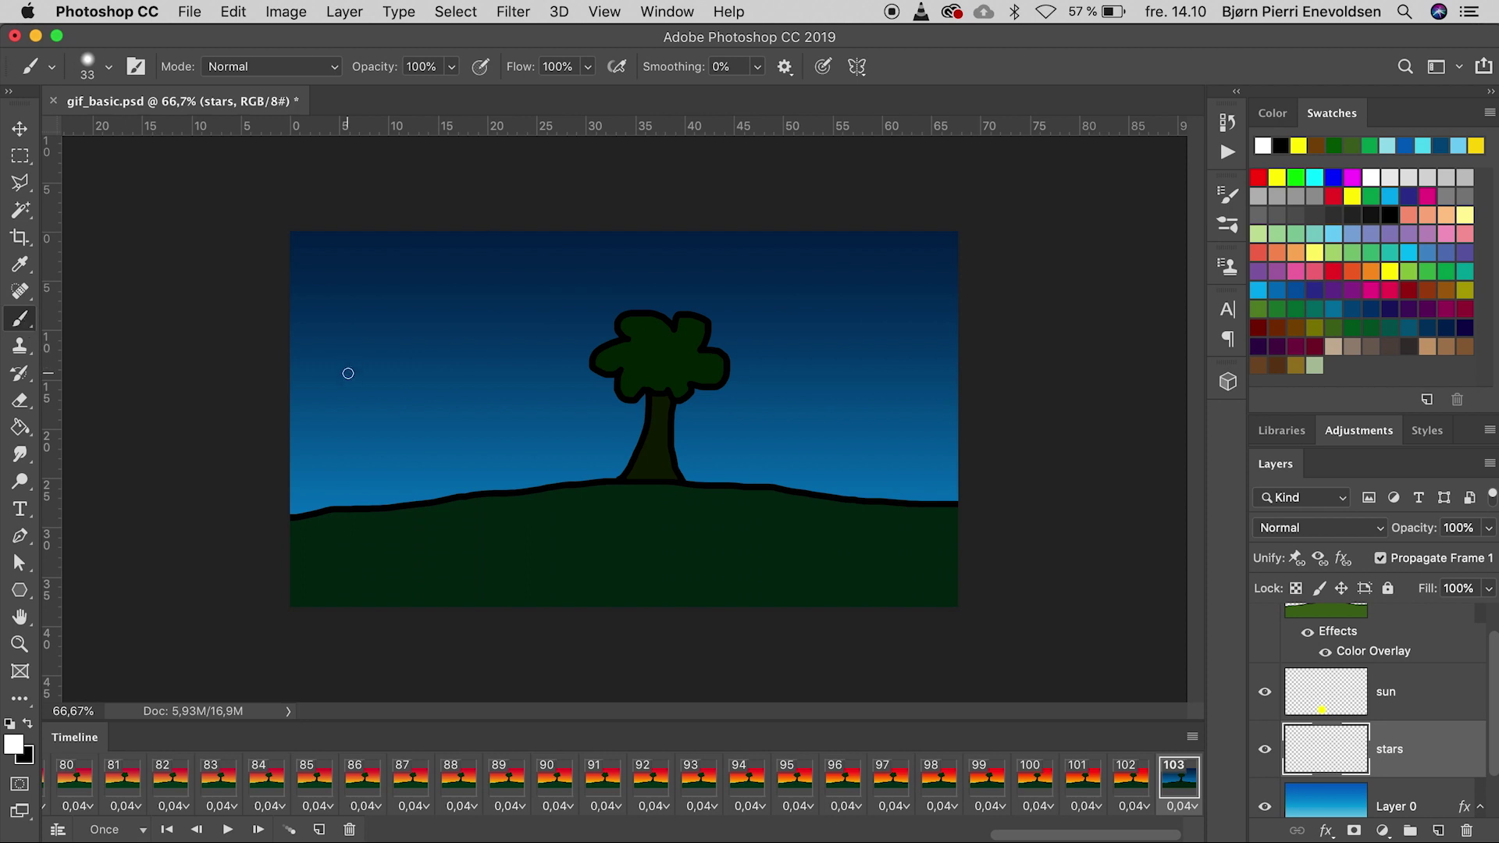
Set the brush to about 187% spacing, 86% Size Jitter and 1000% Scattering
left_click(134, 68)
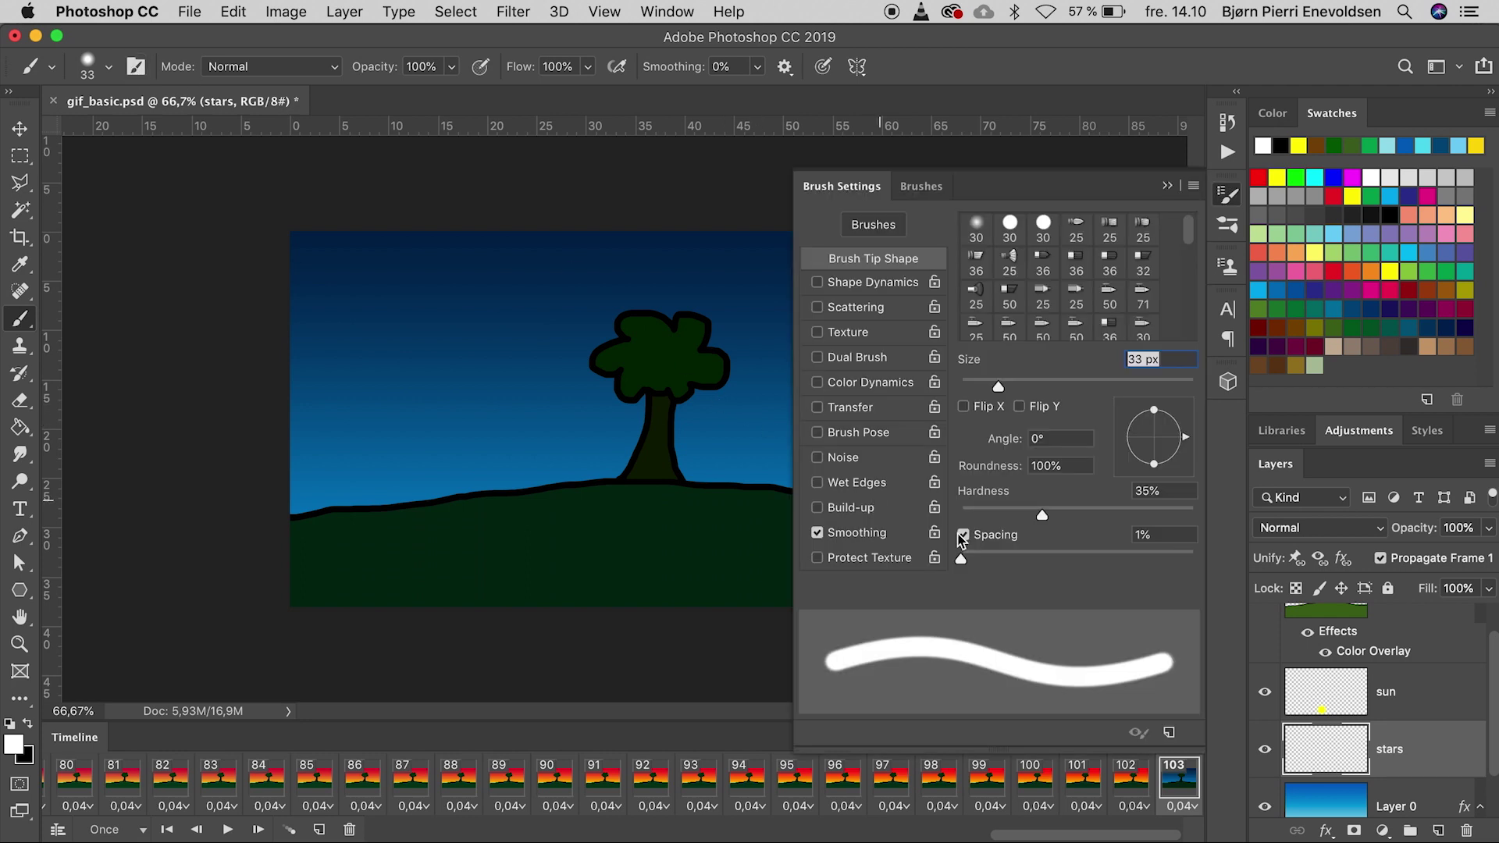
left_click_drag(962, 559, 1131, 558)
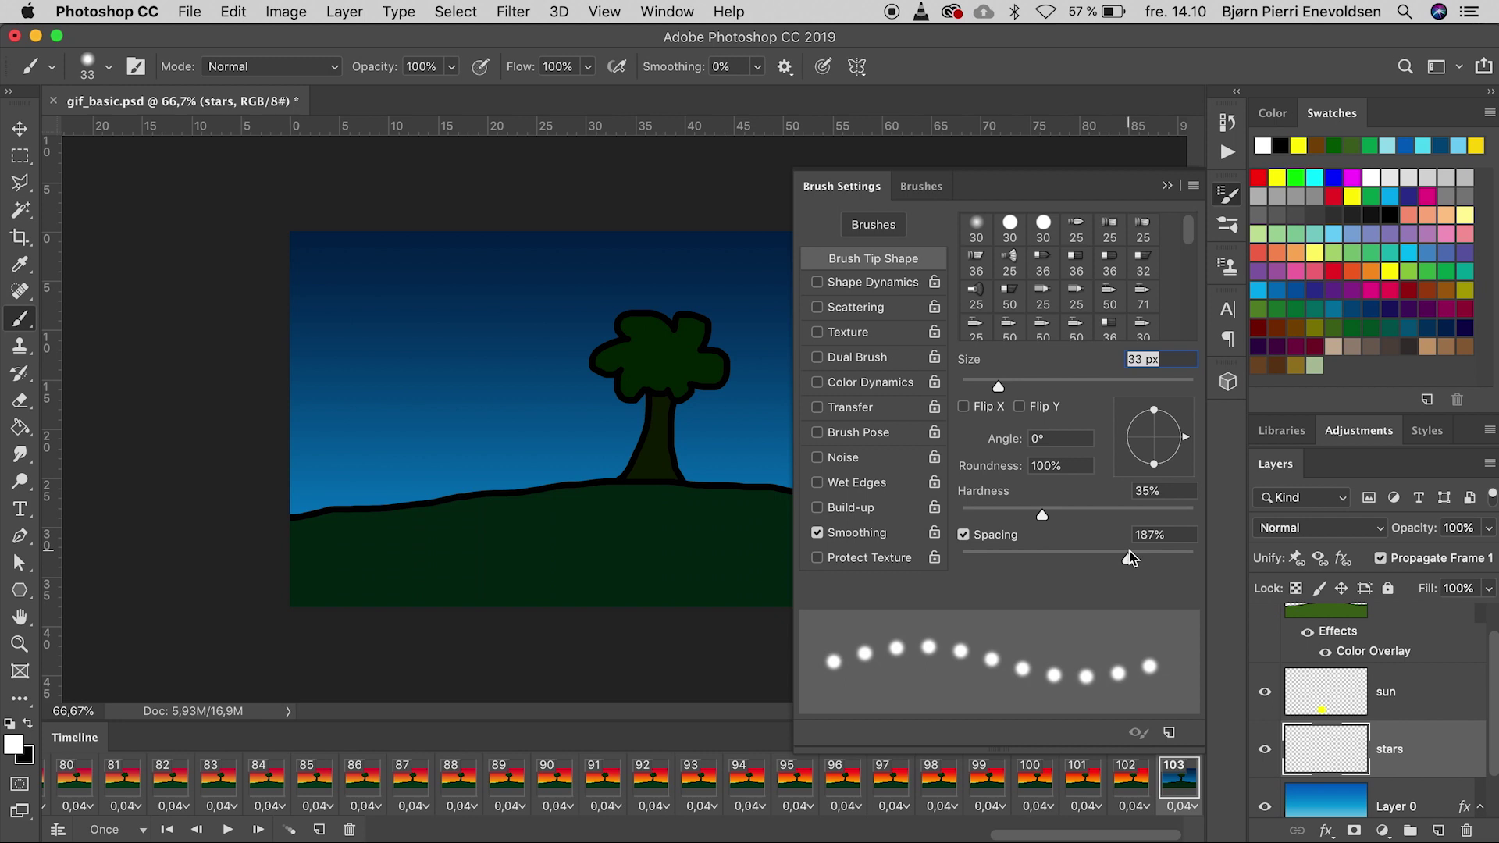
left_click(866, 284)
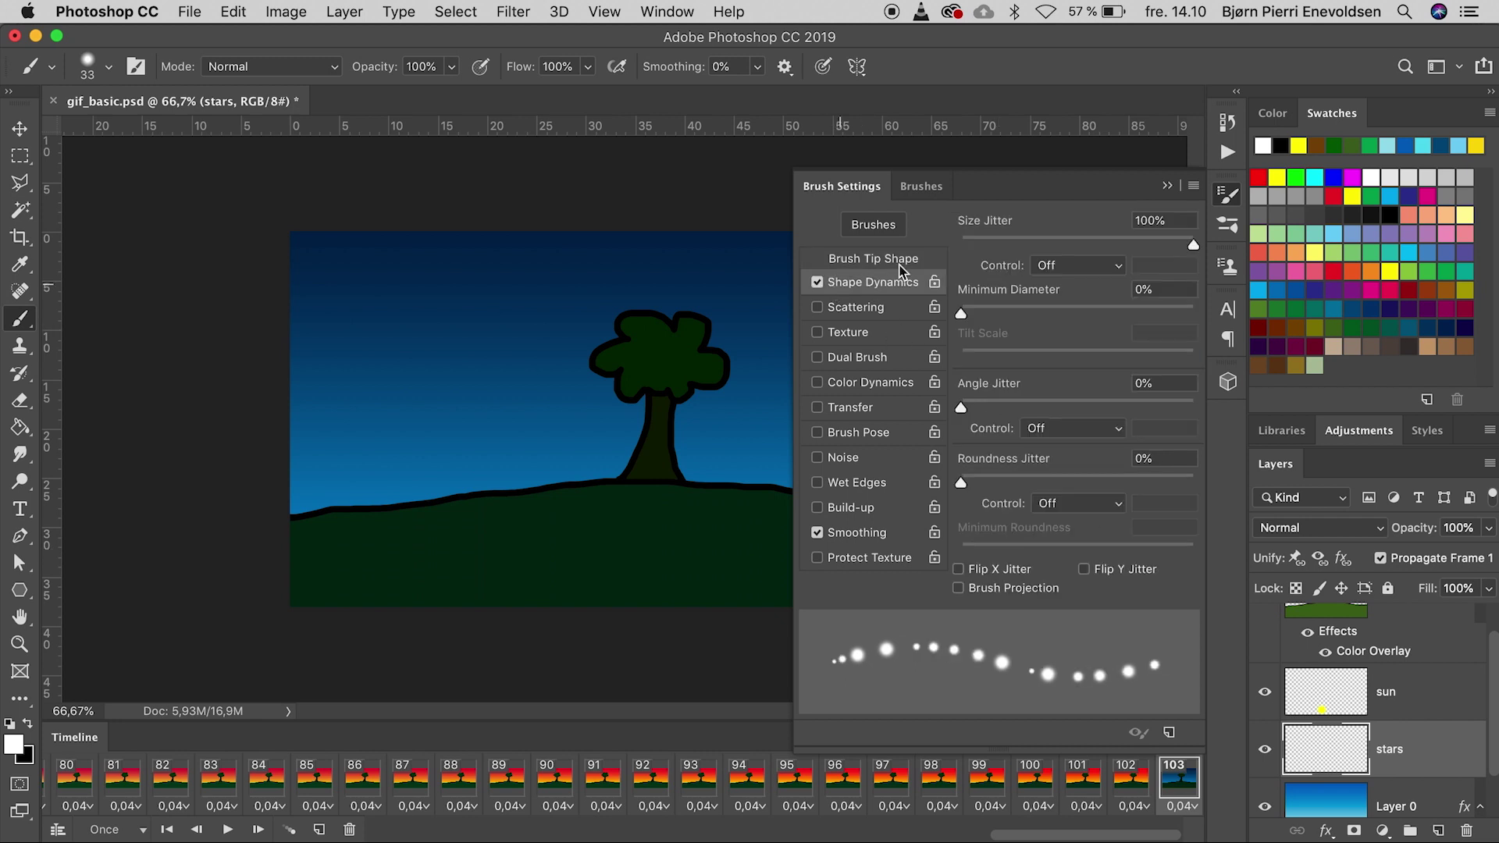
mouse_move(1193, 245)
left_mouse_down()
mouse_move(1163, 245)
mouse_move(1182, 252)
left_mouse_up()
left_click(851, 308)
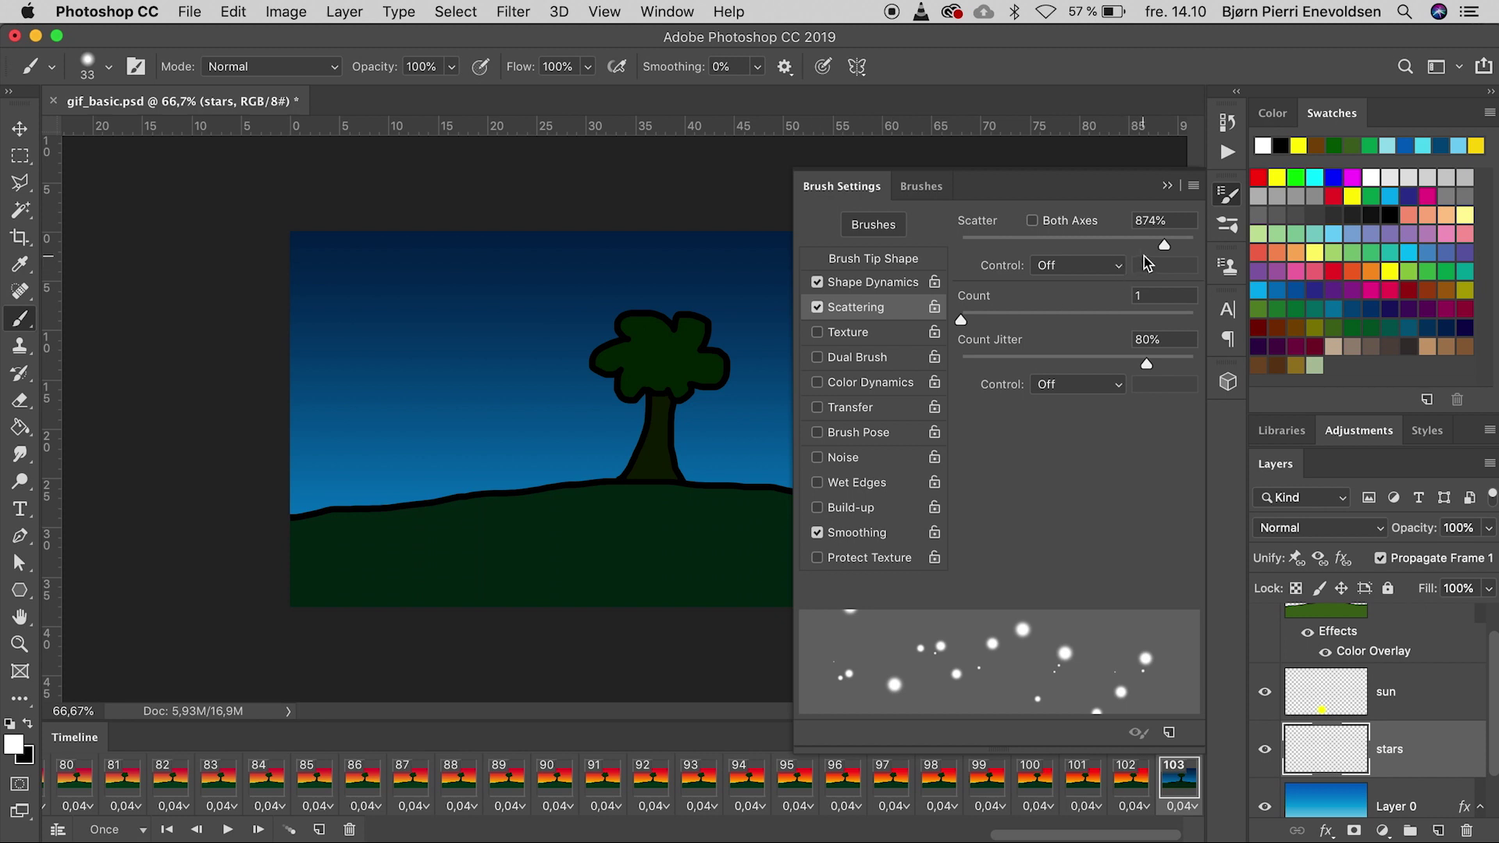
mouse_move(1165, 244)
left_mouse_down()
mouse_move(1138, 245)
mouse_move(1206, 248)
left_mouse_up()
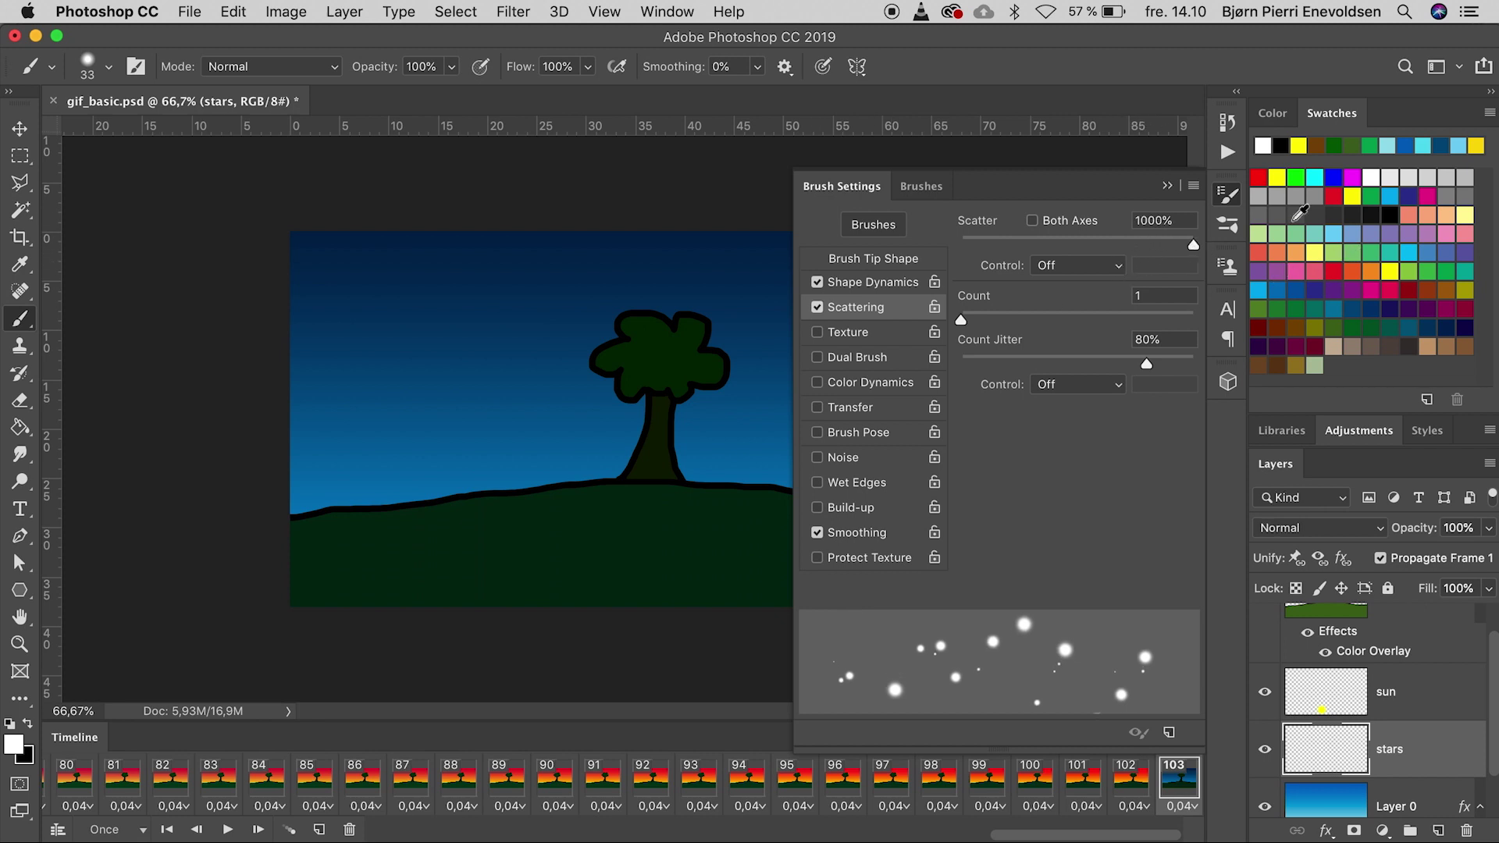
left_click(1168, 188)
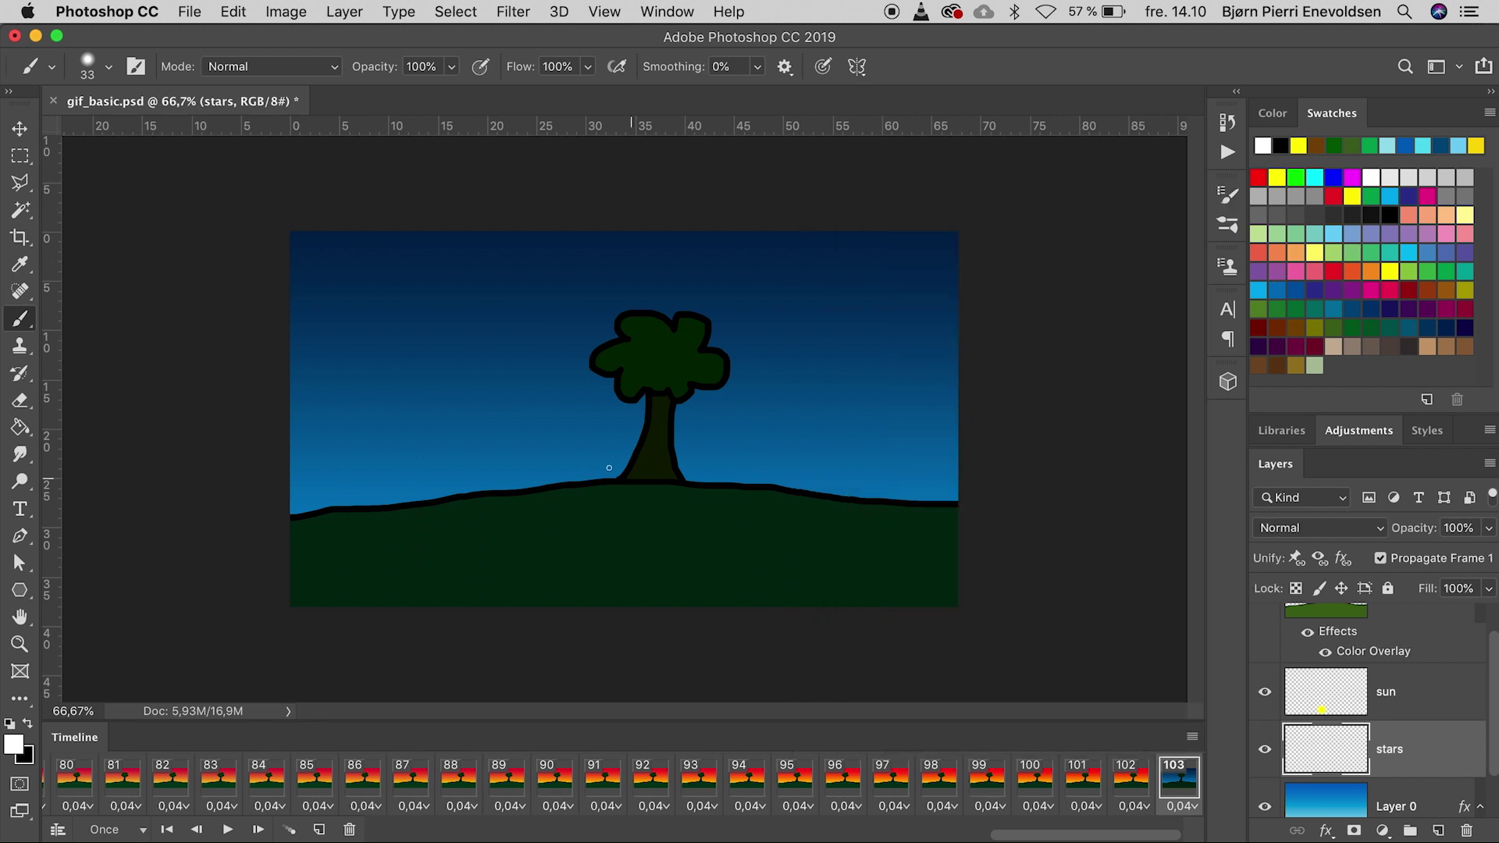
Paint scattered white star strokes across the sky around the tree
mouse_move(323, 471)
left_mouse_down()
mouse_move(324, 378)
mouse_move(367, 343)
left_mouse_up()
mouse_move(528, 357)
left_mouse_down()
mouse_move(542, 404)
mouse_move(562, 304)
mouse_move(482, 276)
mouse_move(384, 285)
mouse_move(329, 263)
mouse_move(325, 298)
mouse_move(481, 285)
mouse_move(572, 243)
mouse_move(912, 250)
mouse_move(914, 281)
mouse_move(813, 328)
mouse_move(824, 356)
mouse_move(769, 415)
mouse_move(717, 402)
left_mouse_up()
left_click_drag(507, 433, 561, 392)
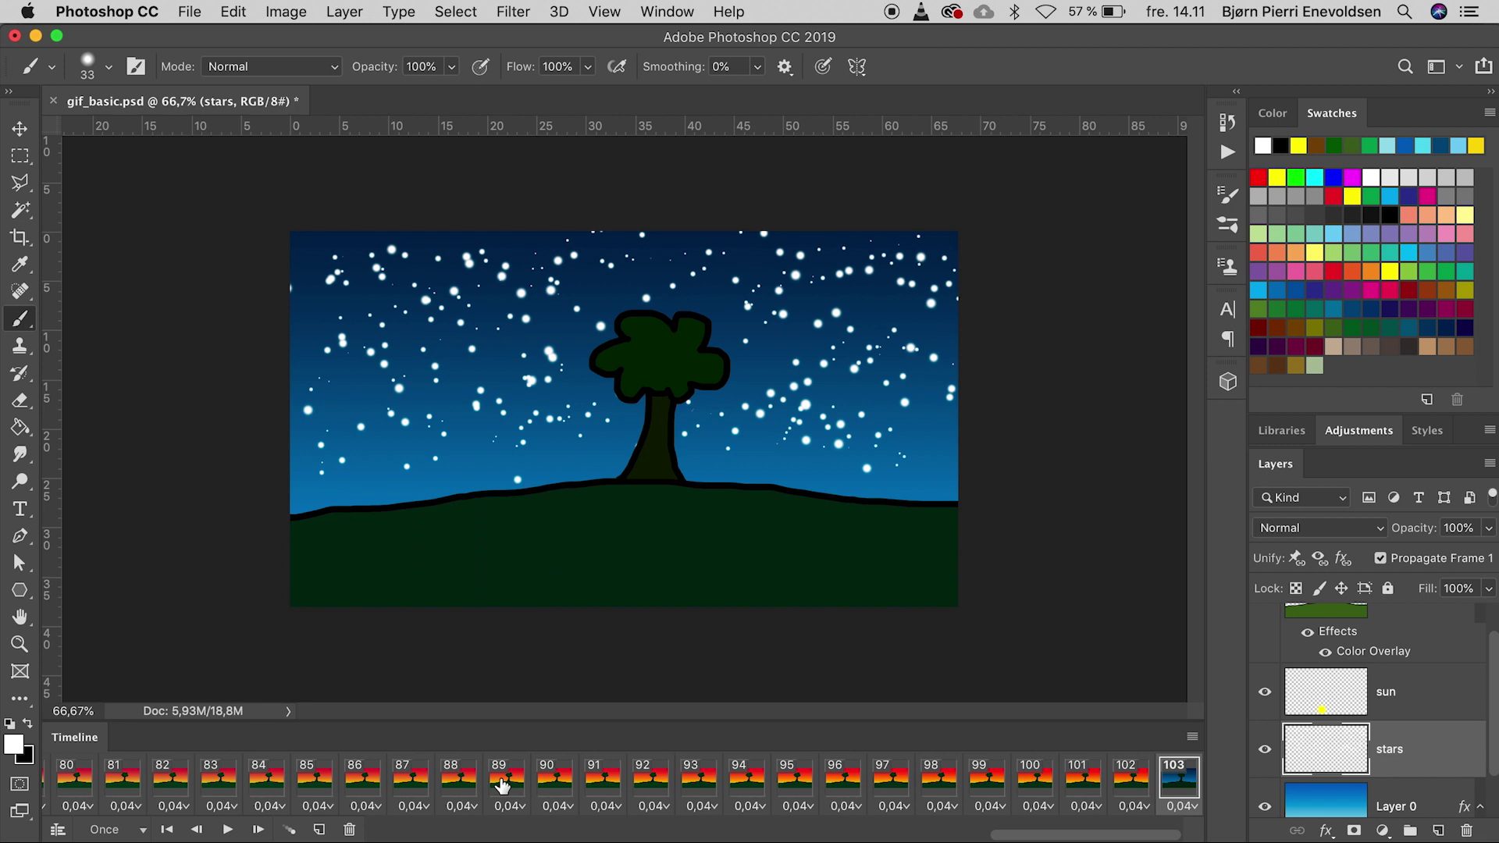
Hide the stars layer on frame 1 and show it only on the last frame, 103
scroll(500, 787, "left", 15)
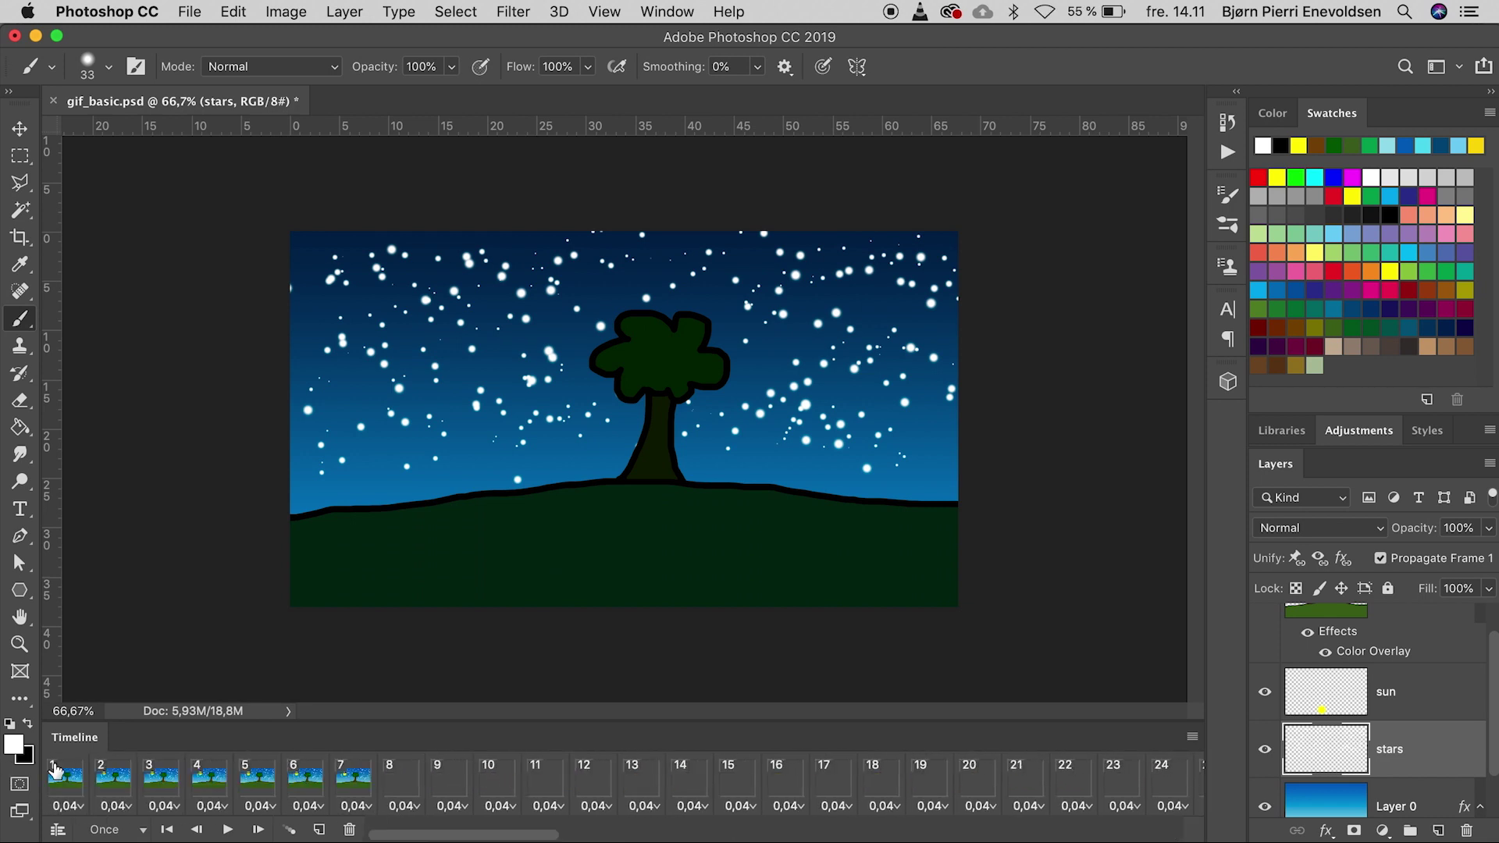
left_click(66, 779)
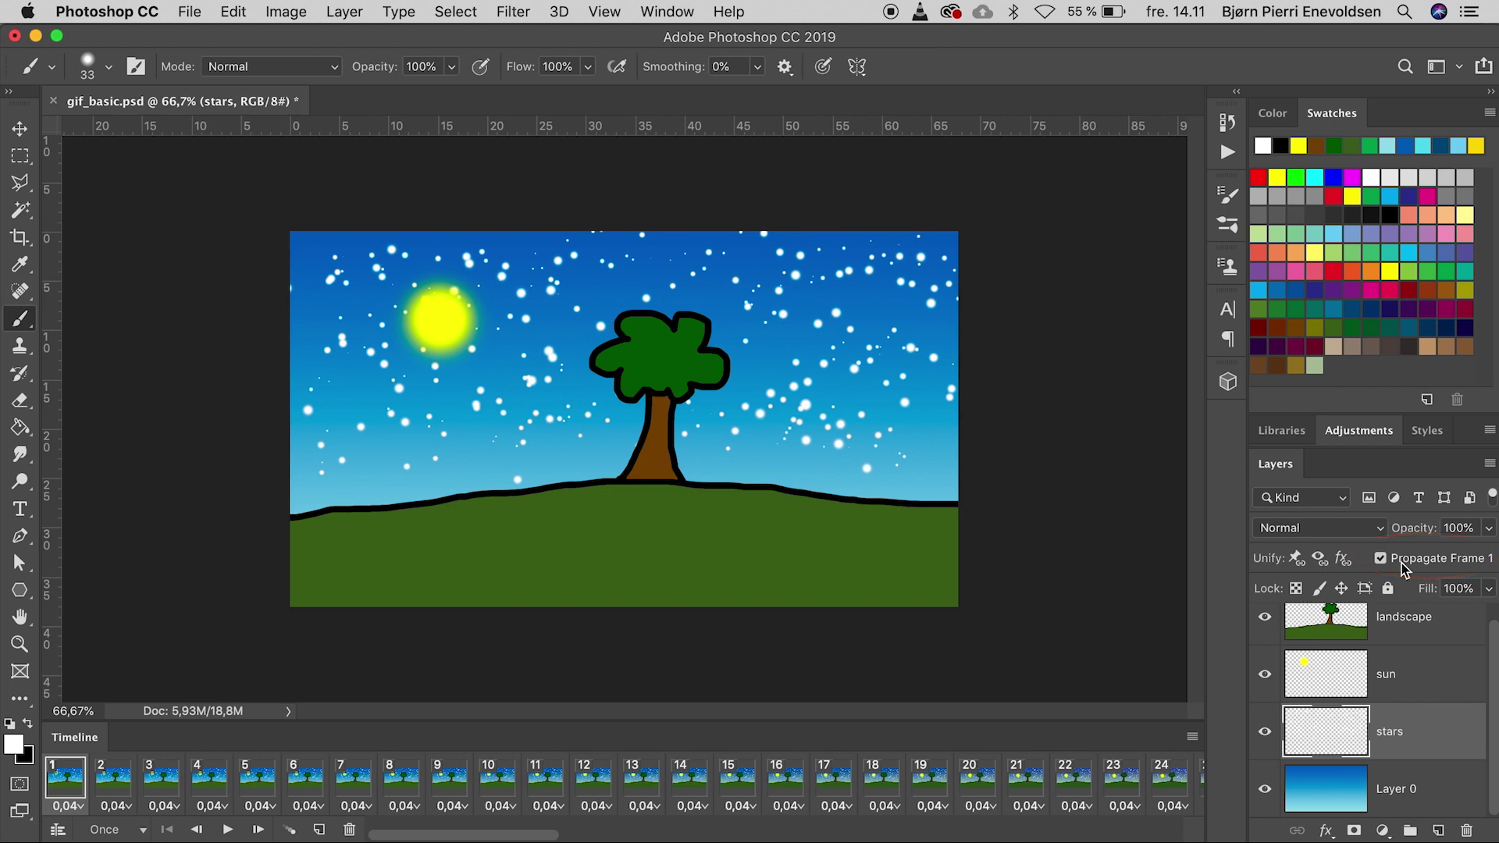
left_click(1264, 732)
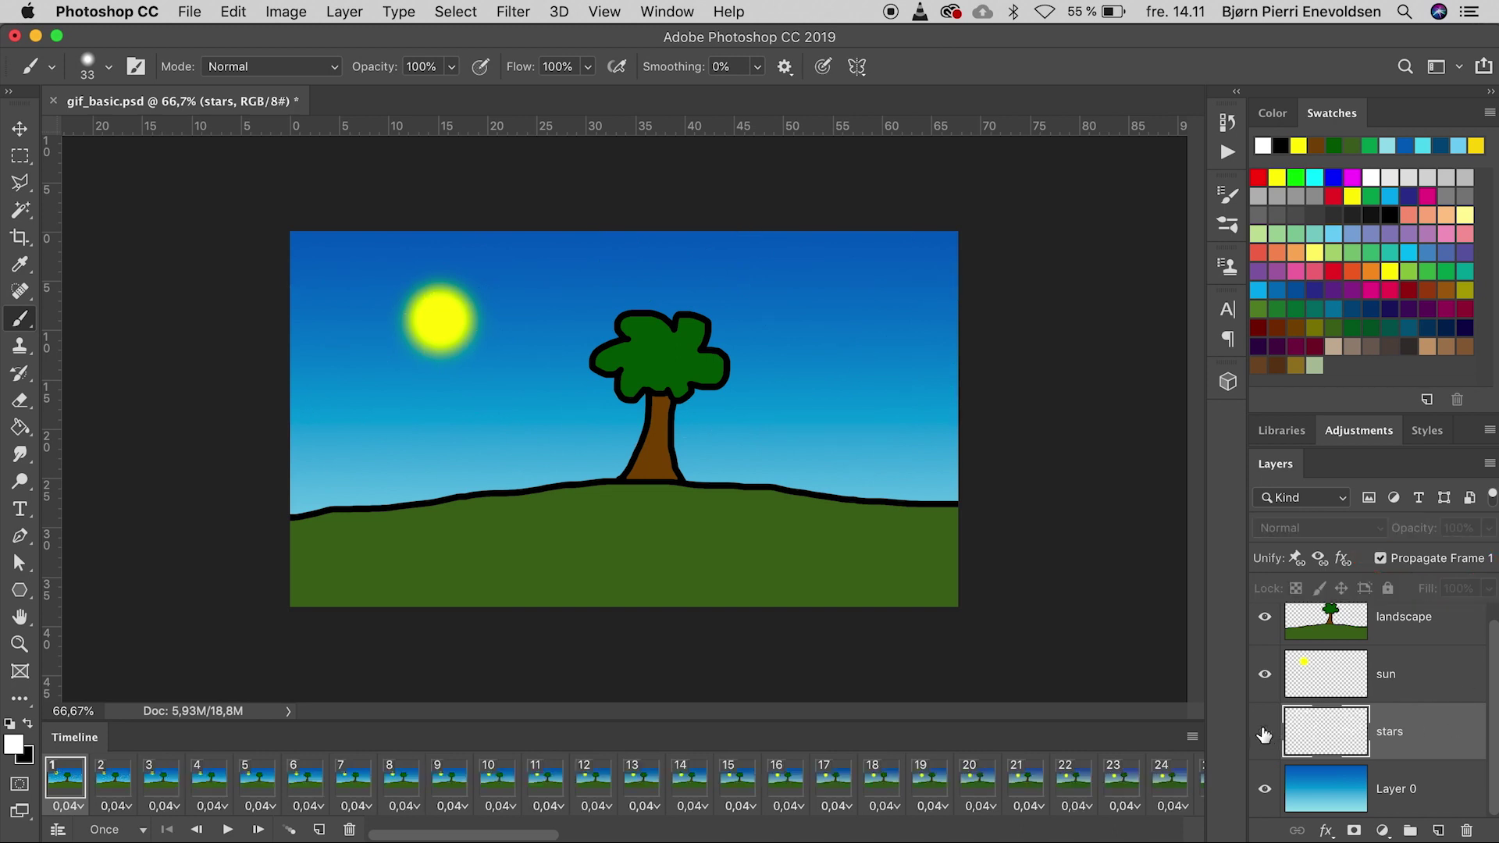
scroll(933, 773, "right", 15)
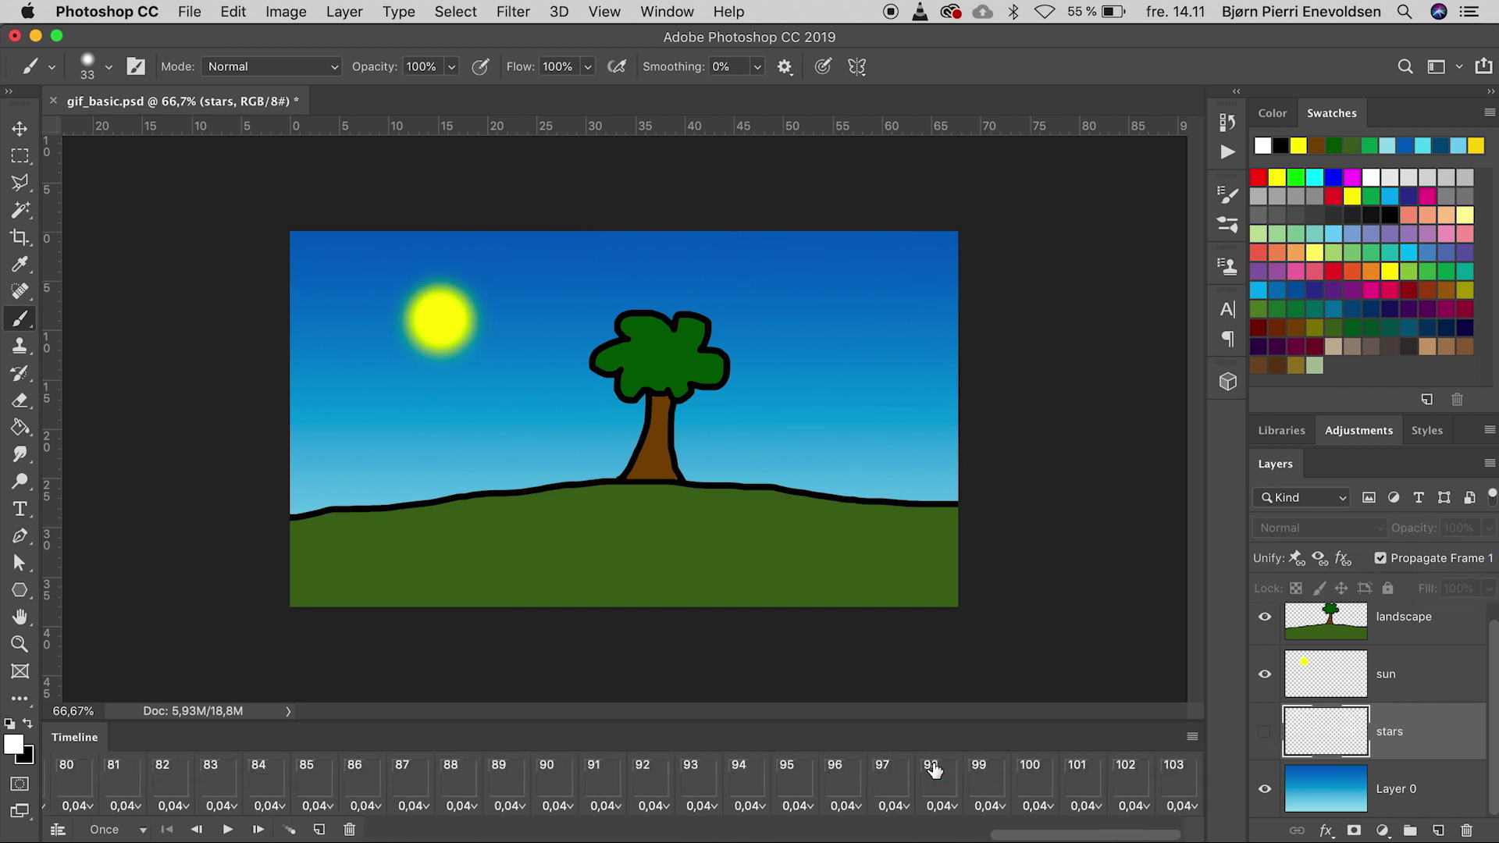
left_click(1179, 781)
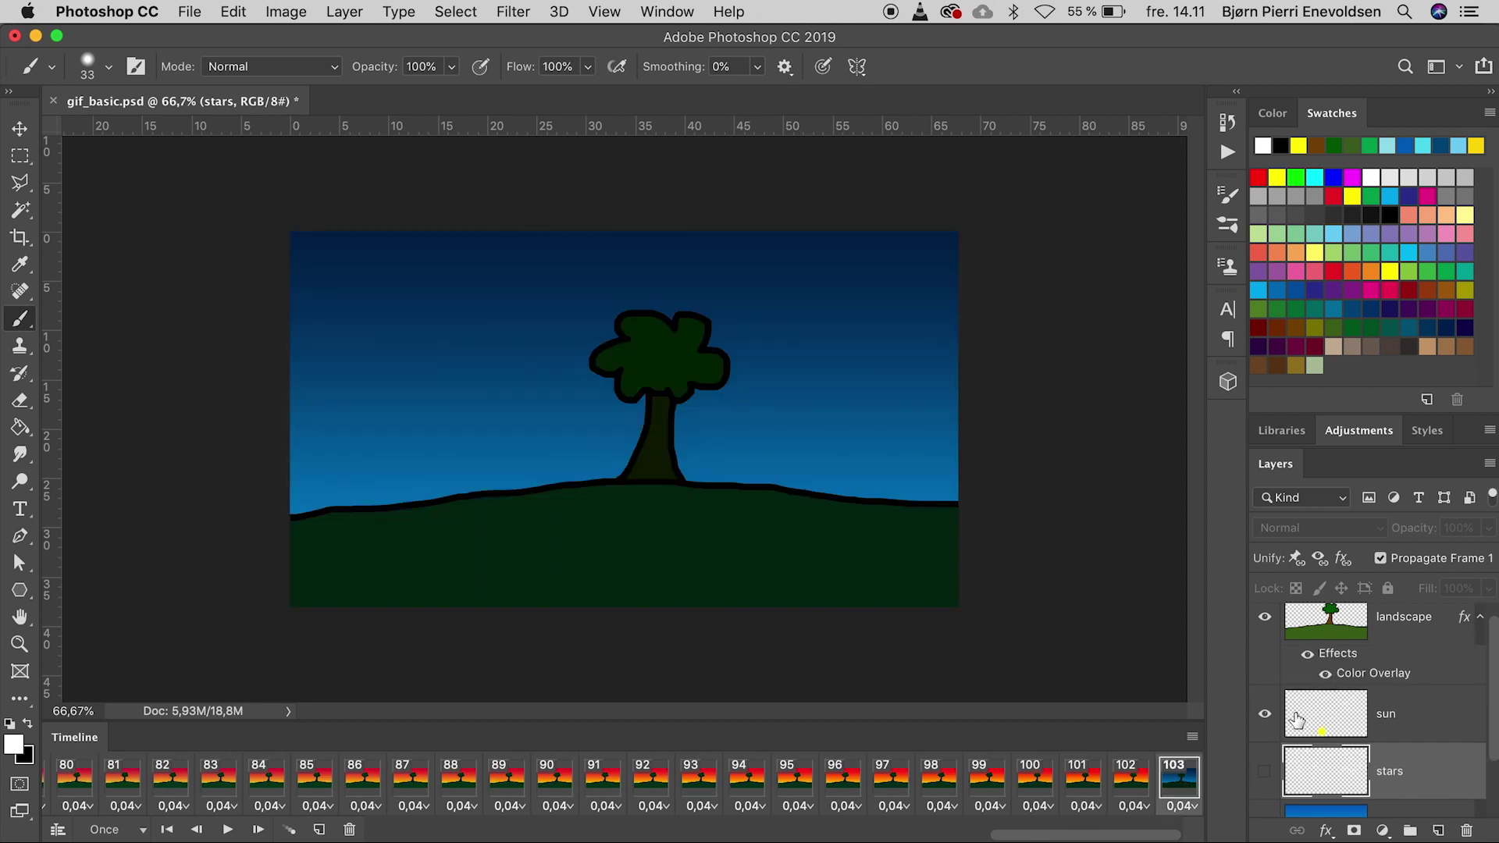
left_click(1264, 773)
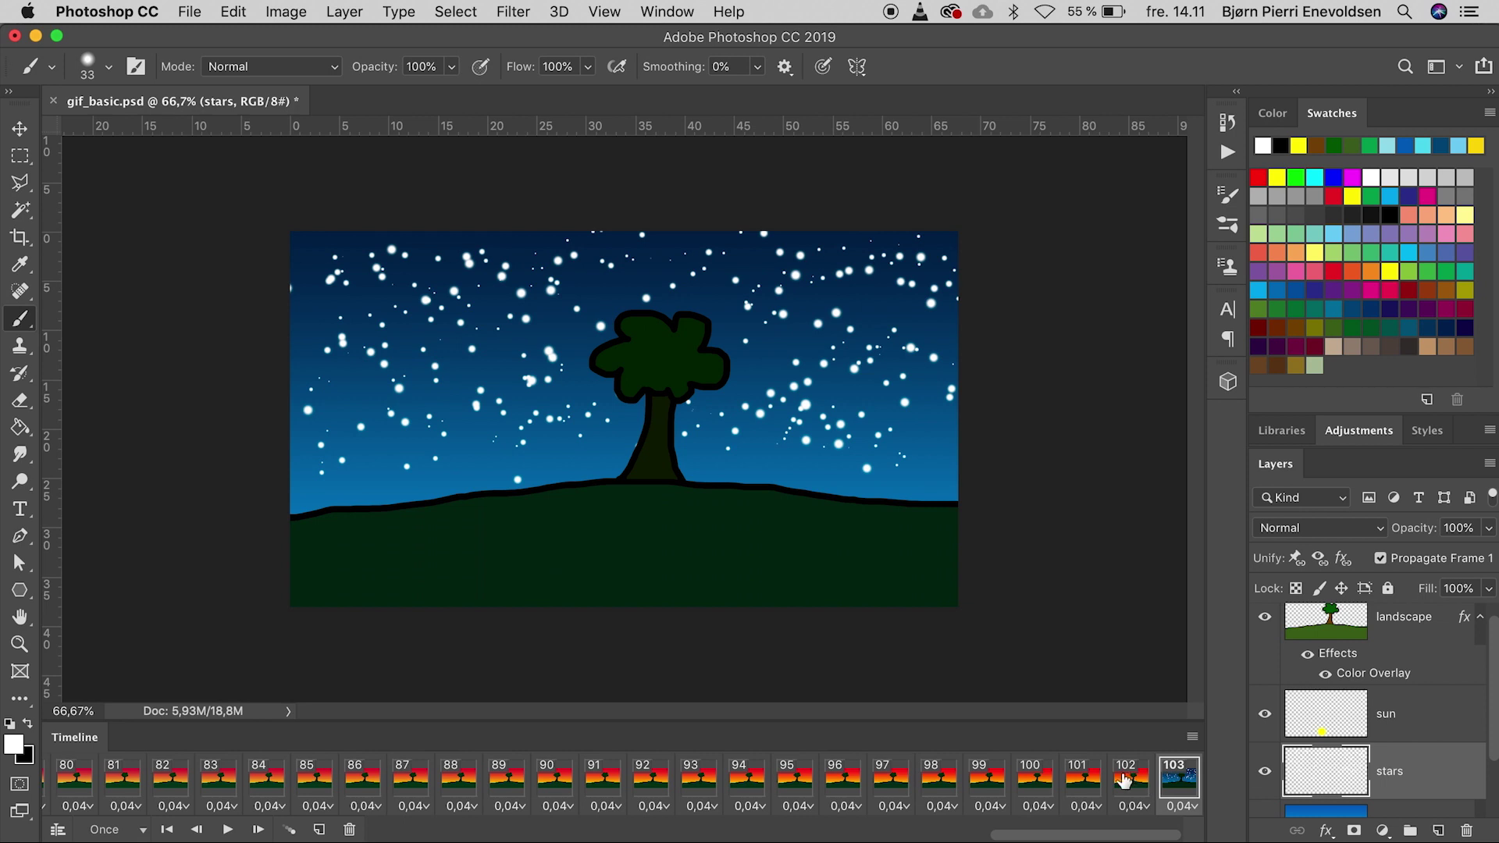
Tween 100 frames from the previous frame into the night frame and play the animation
left_click(290, 830)
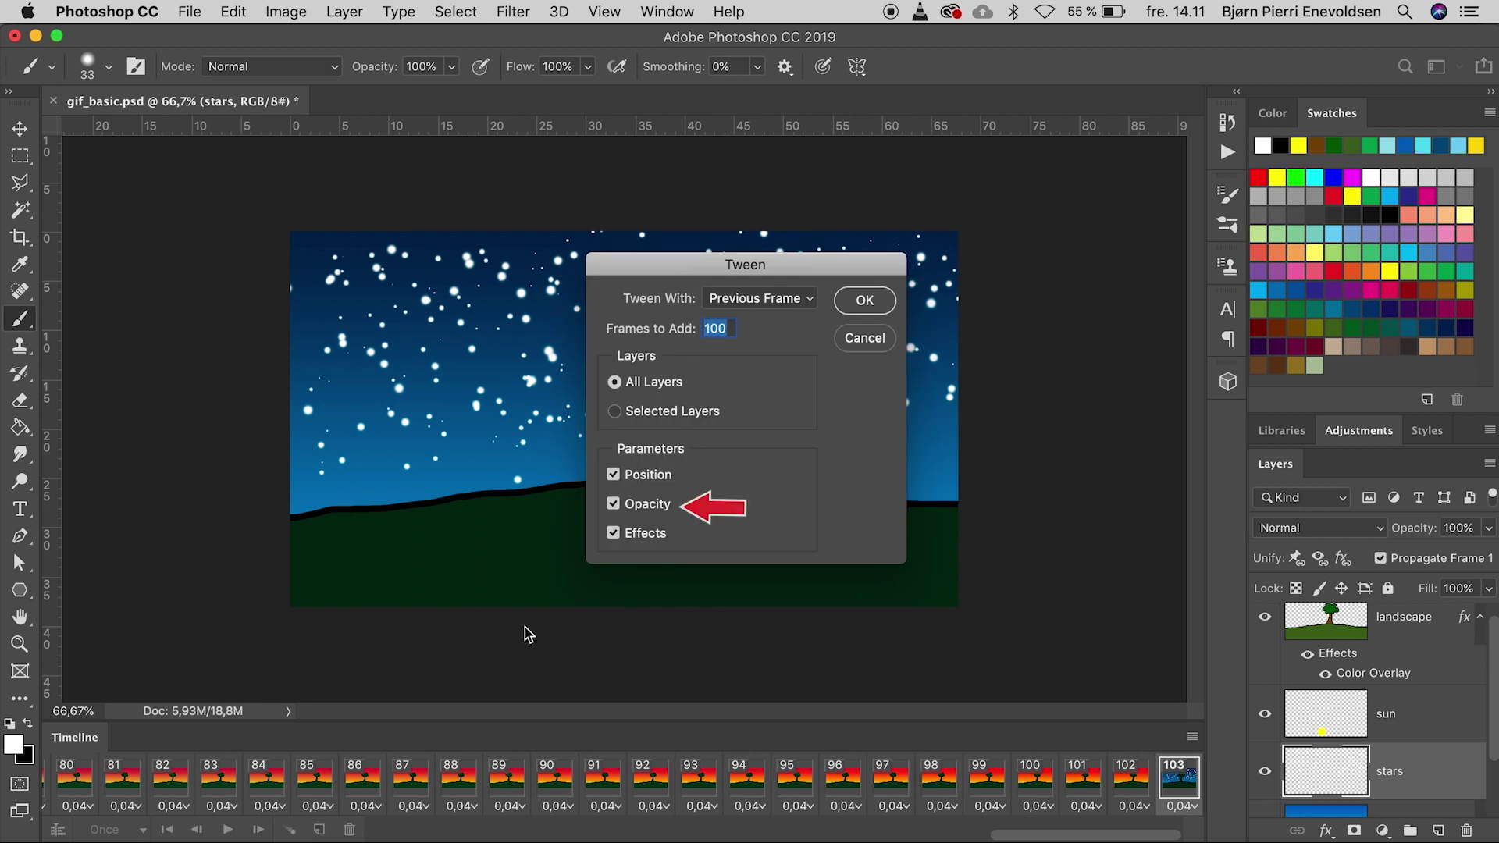
left_click(864, 302)
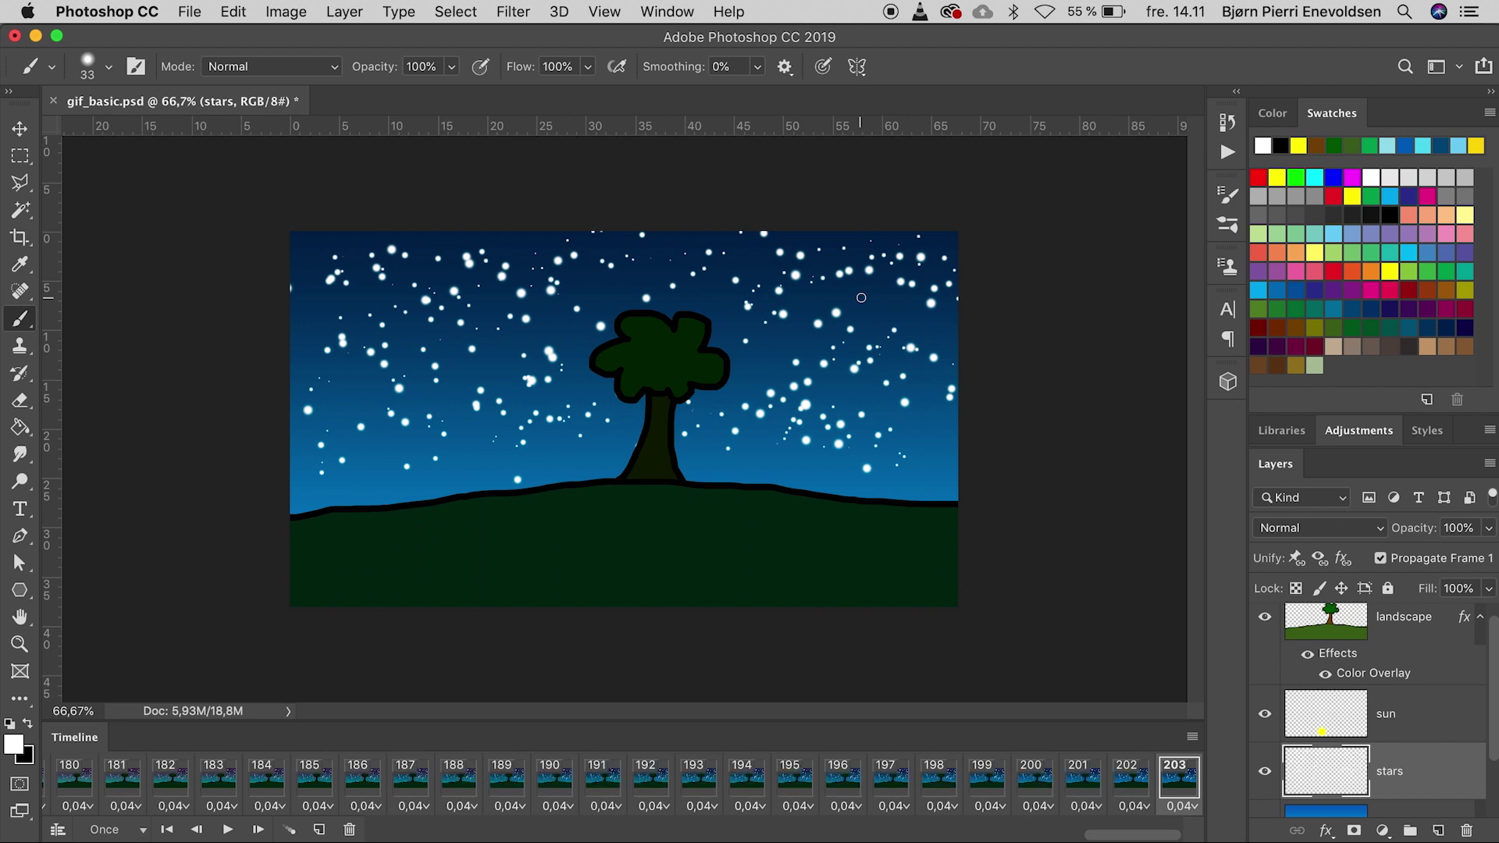
left_click(227, 830)
Save for Web as a 64-colour Diffusion GIF at 30% size, looping forever
left_click(190, 13)
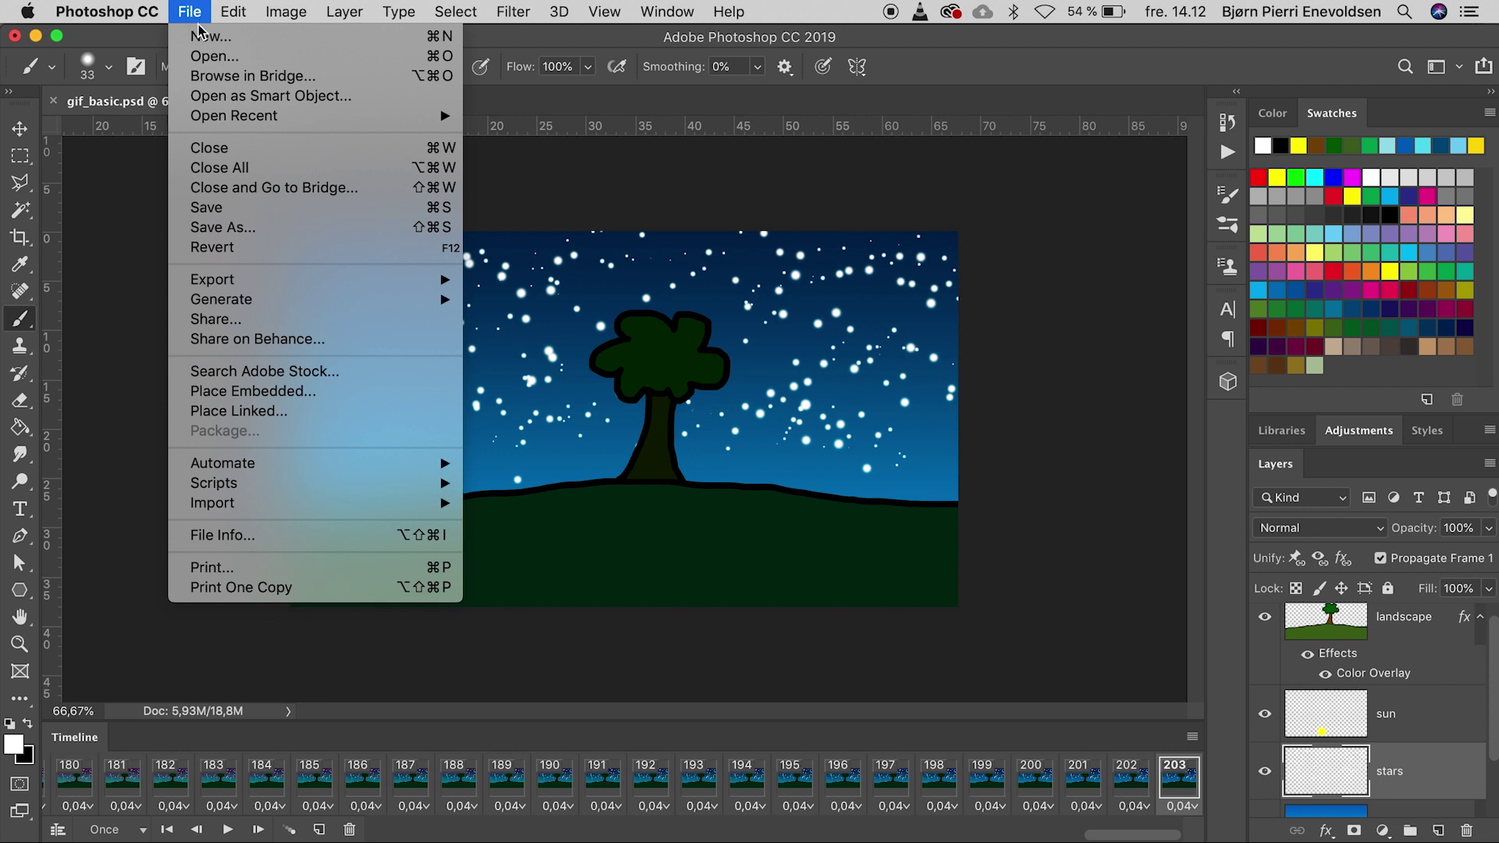
mouse_move(250, 285)
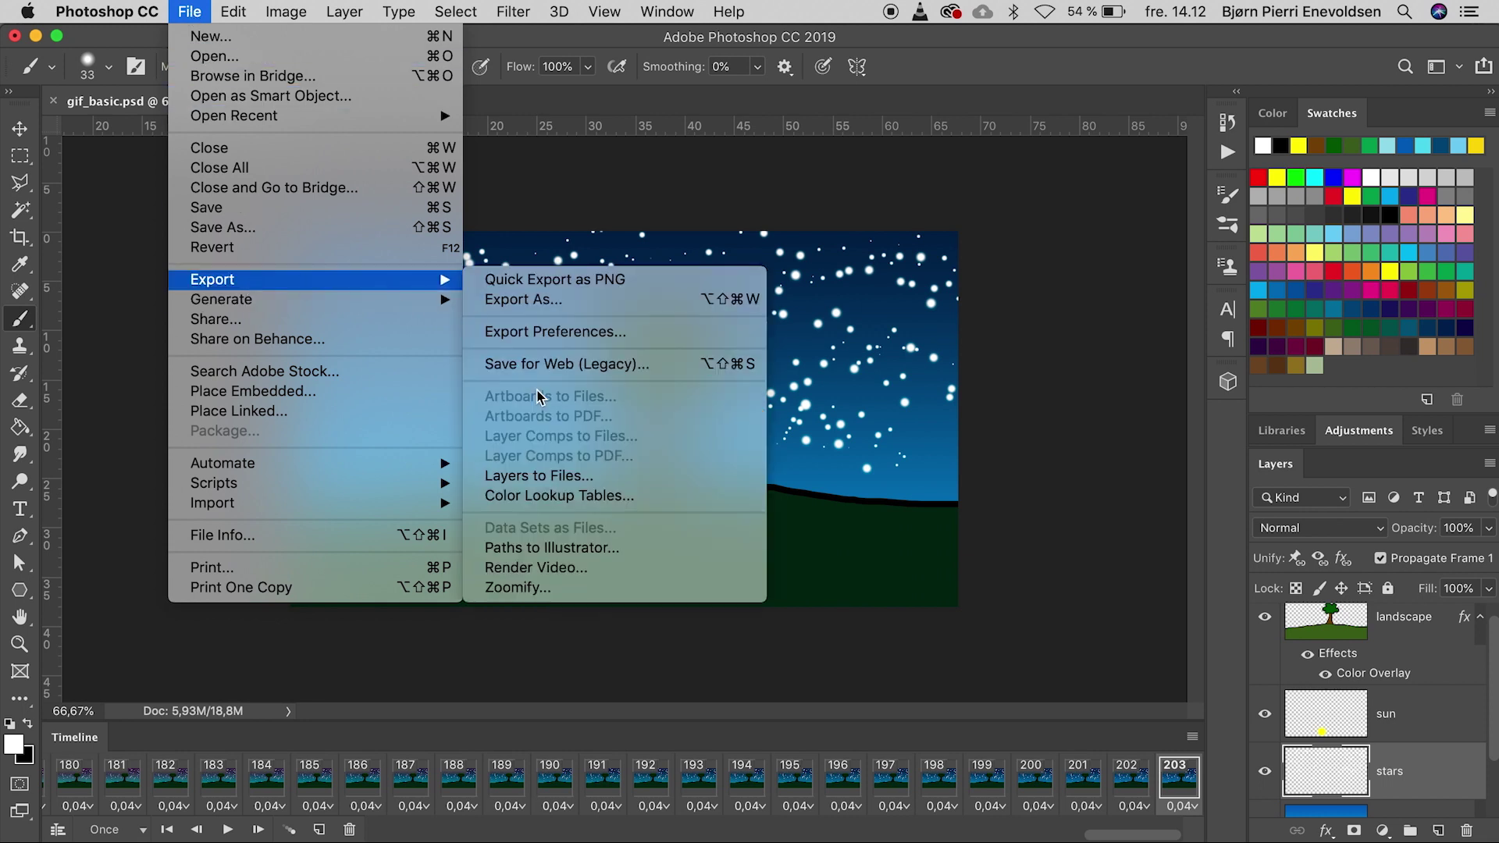
left_click(522, 369)
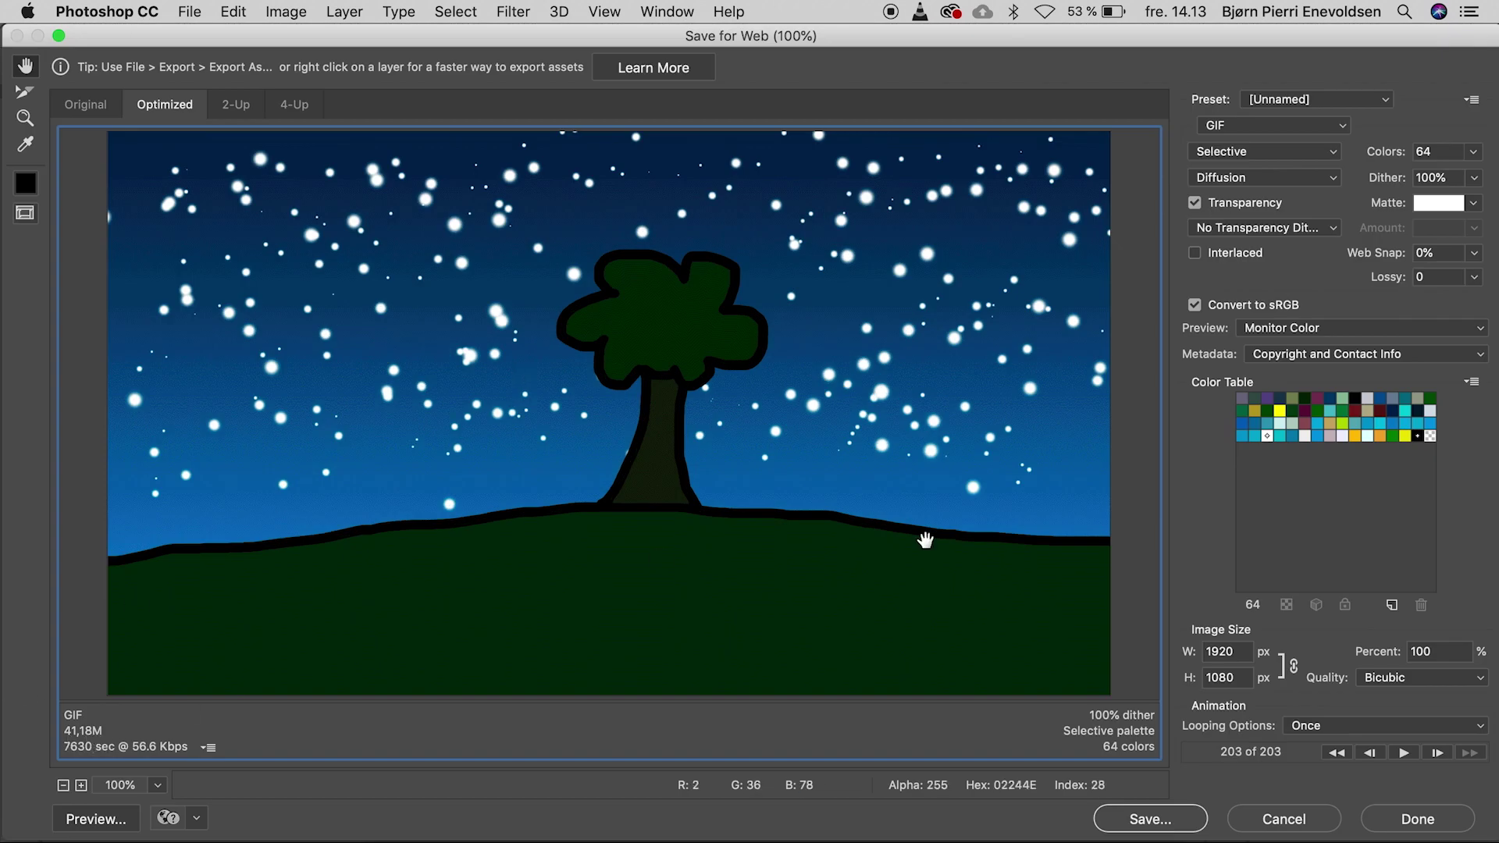
left_click(1435, 653)
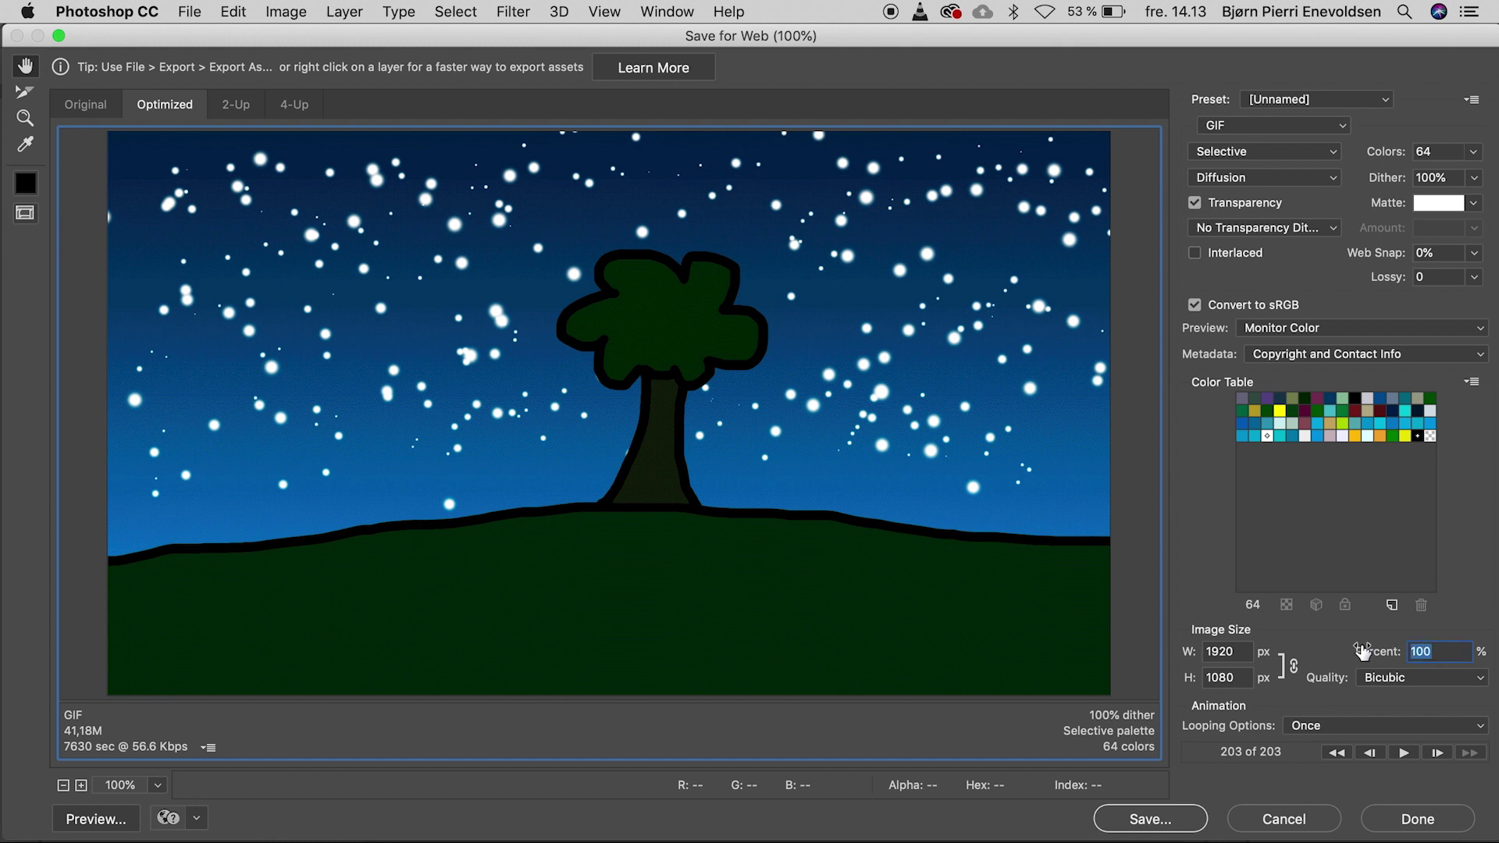
type("30")
left_click(1456, 735)
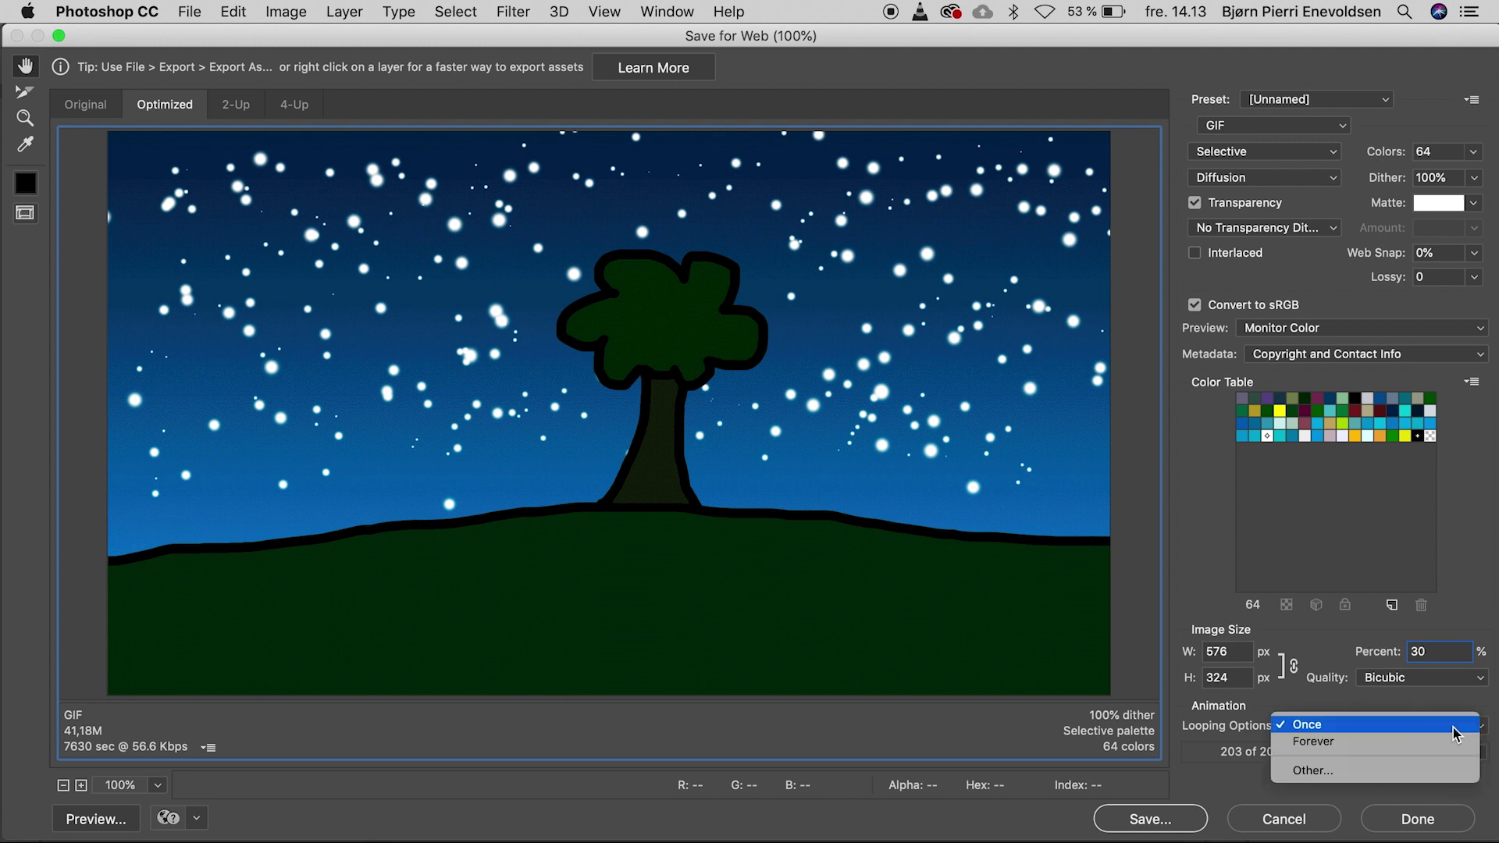
left_click(1450, 742)
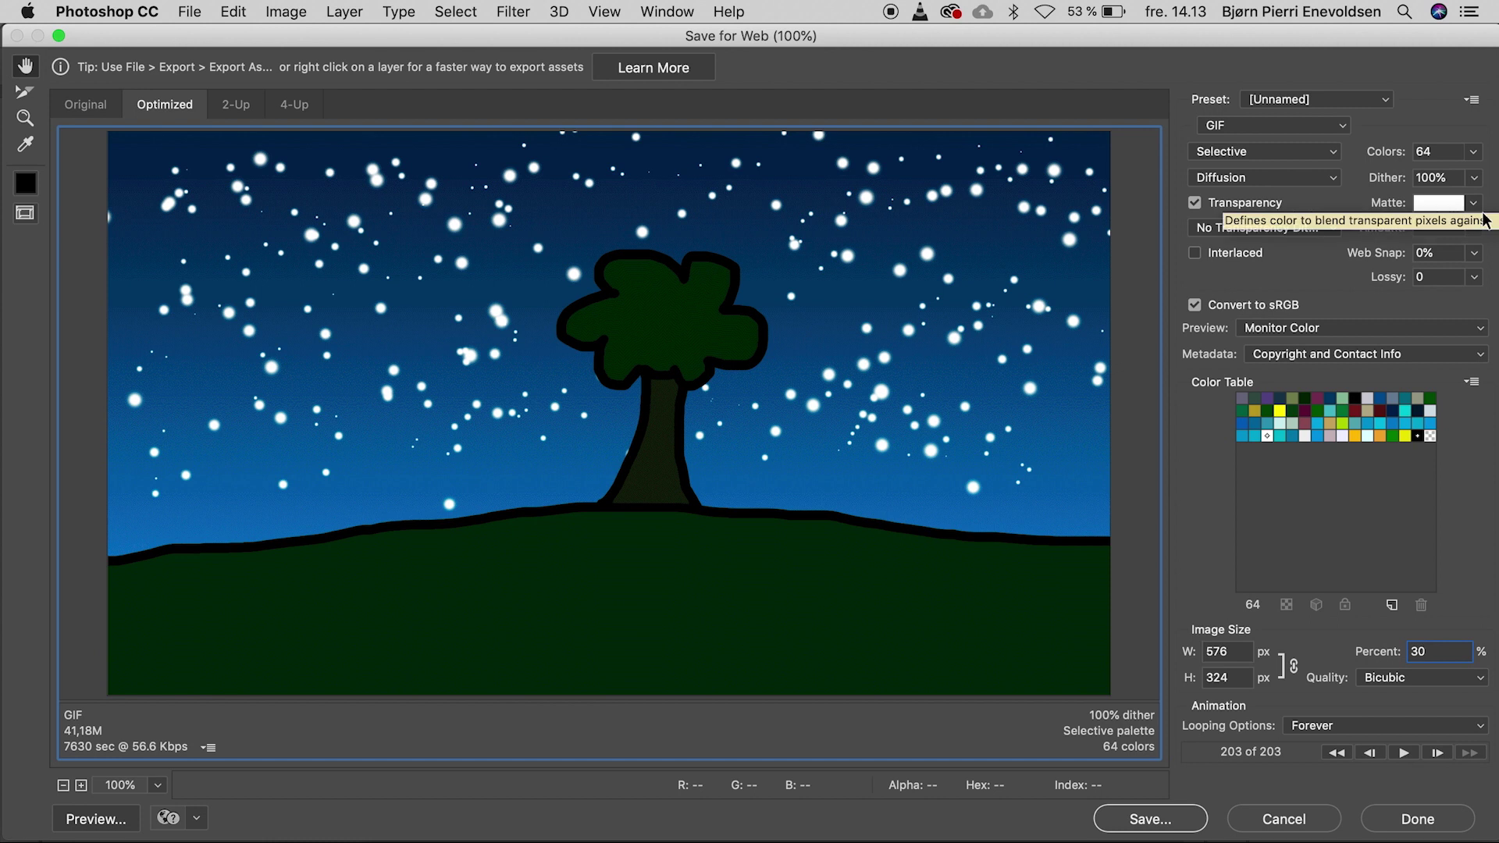
left_click(1475, 155)
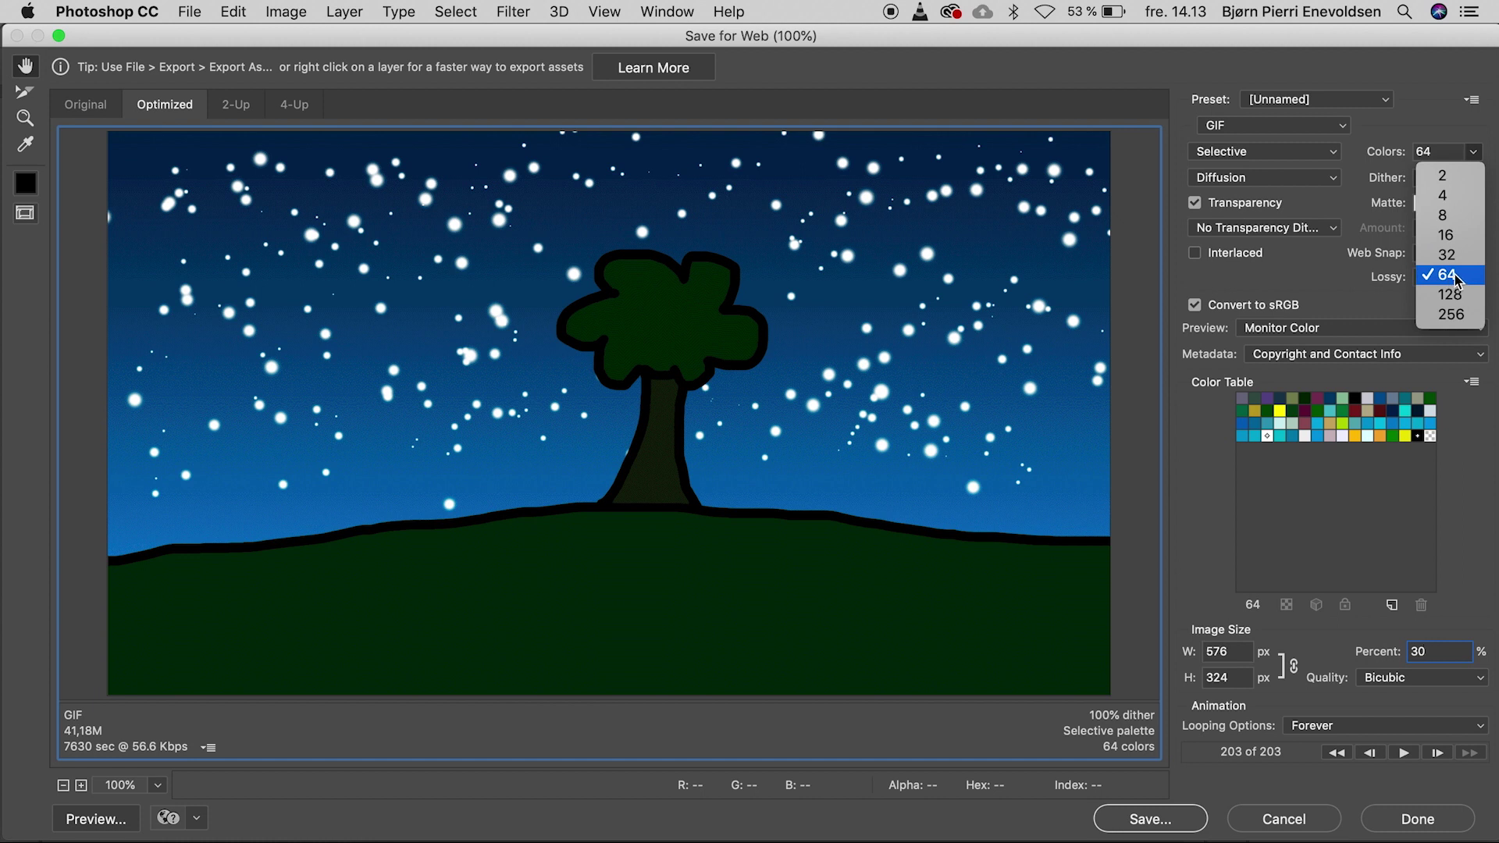
left_click(1332, 182)
left_click(1332, 178)
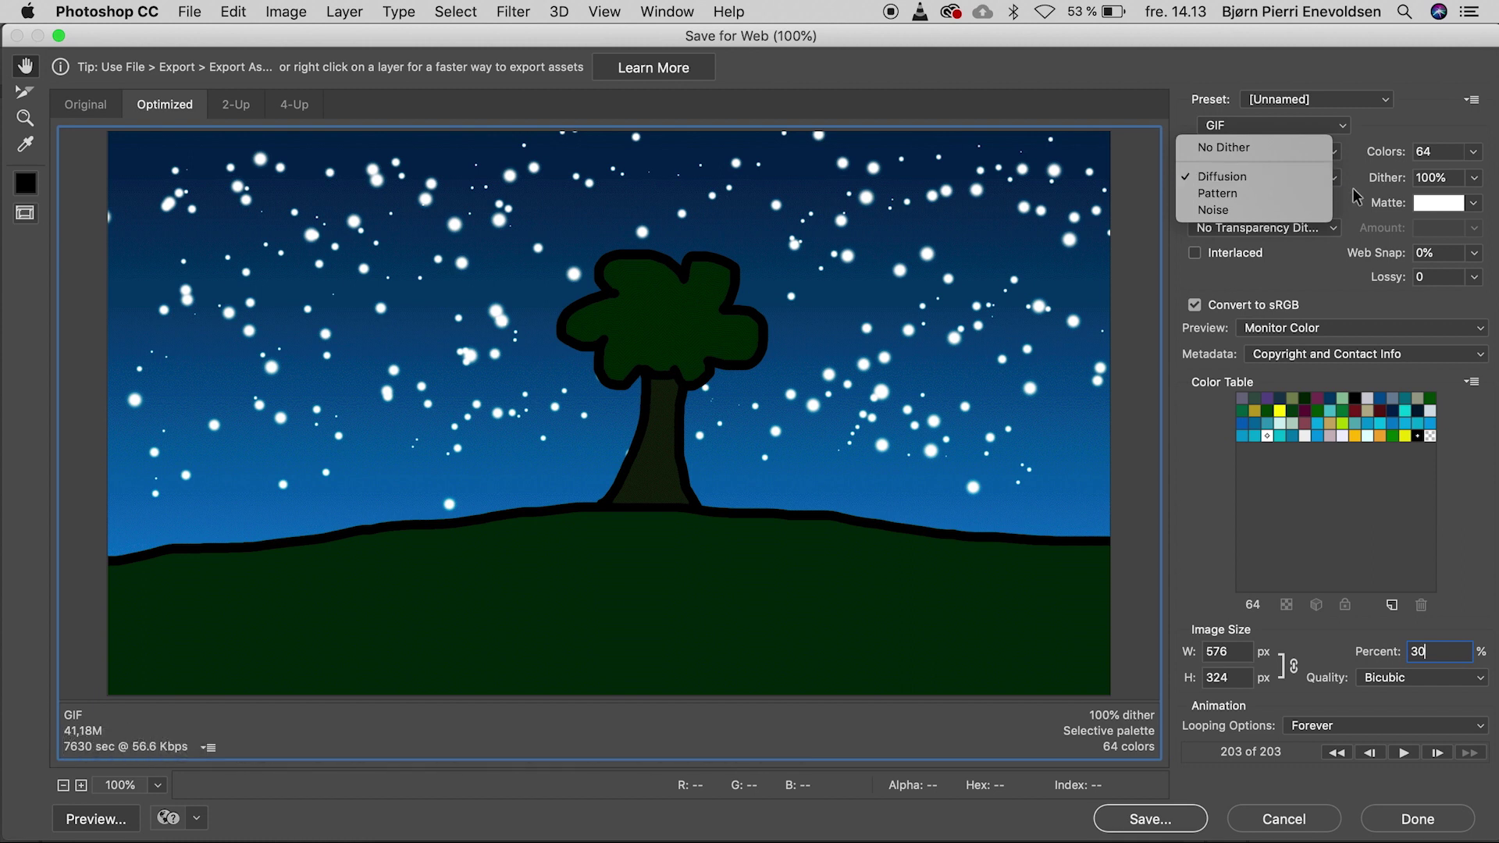
left_click(1331, 178)
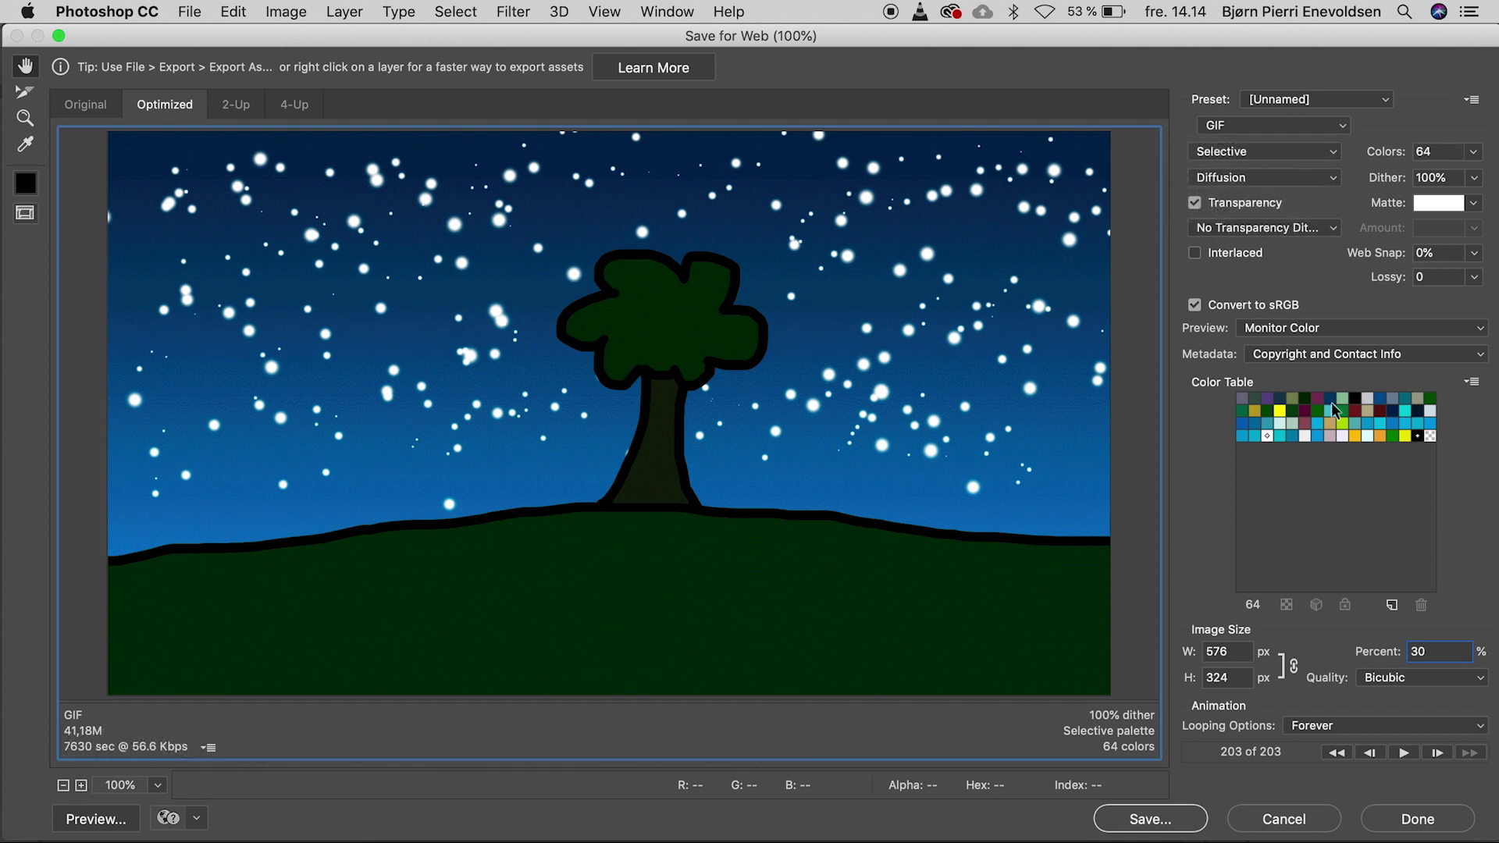
left_click(1154, 819)
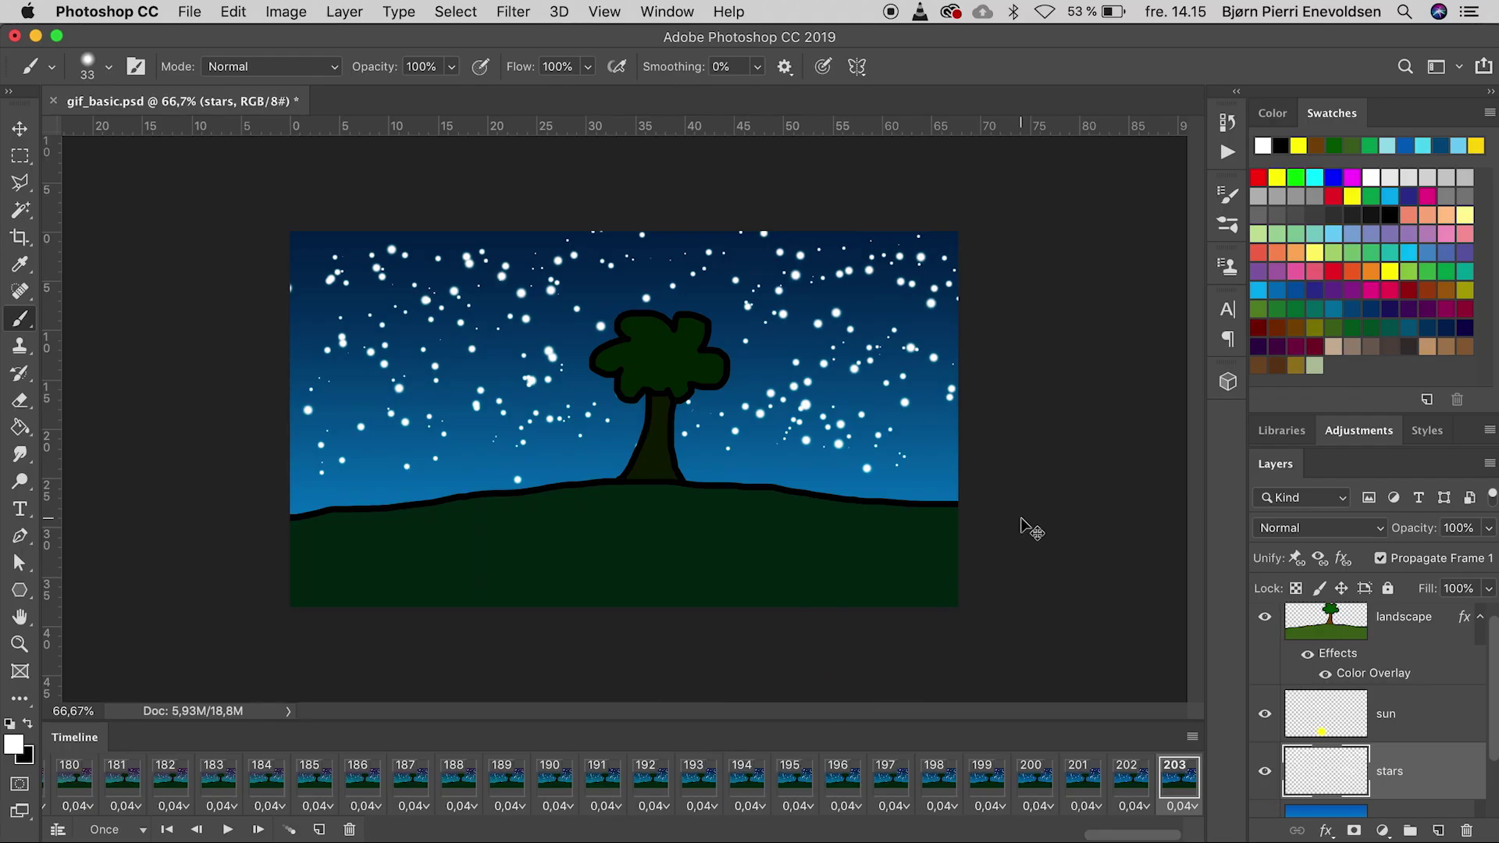
Switch to Chrome and open gif_basic.html from the Desktop to preview the GIF
key("super+Tab")
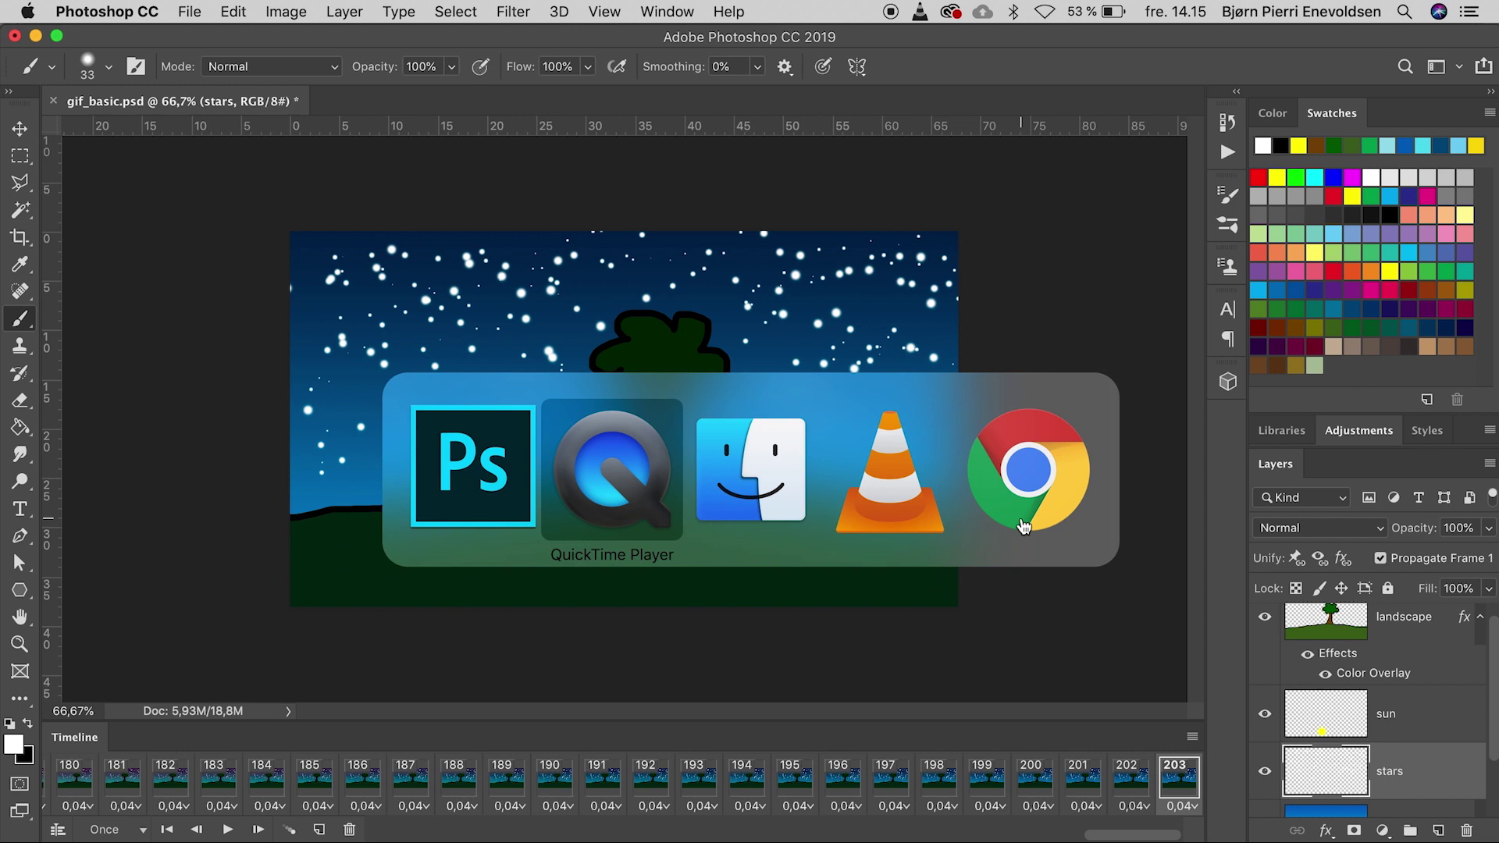
key("super+Tab")
key("super+Tab")
key("super+Tab")
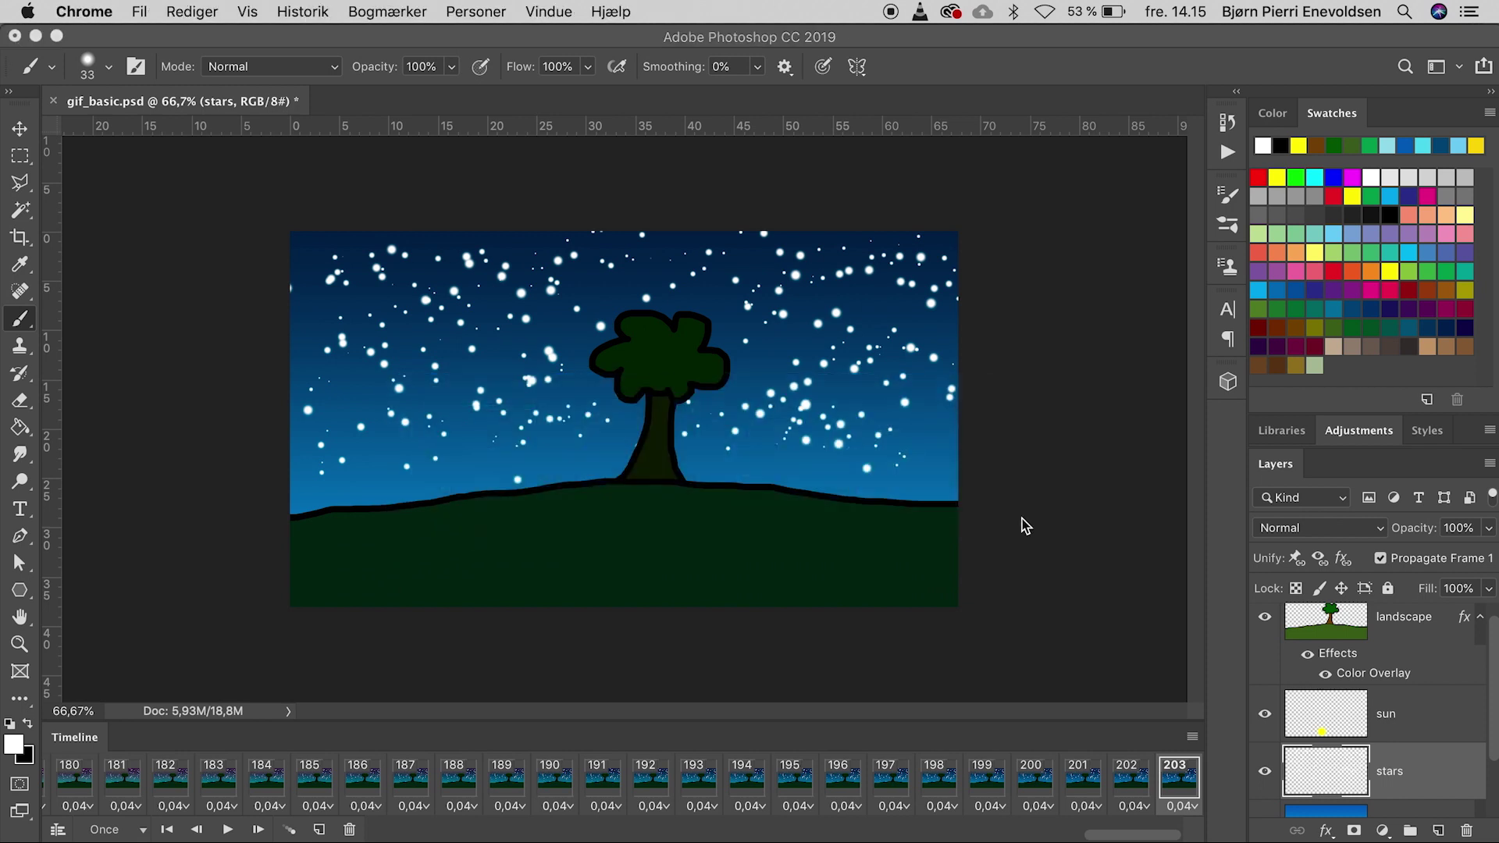
left_click(140, 13)
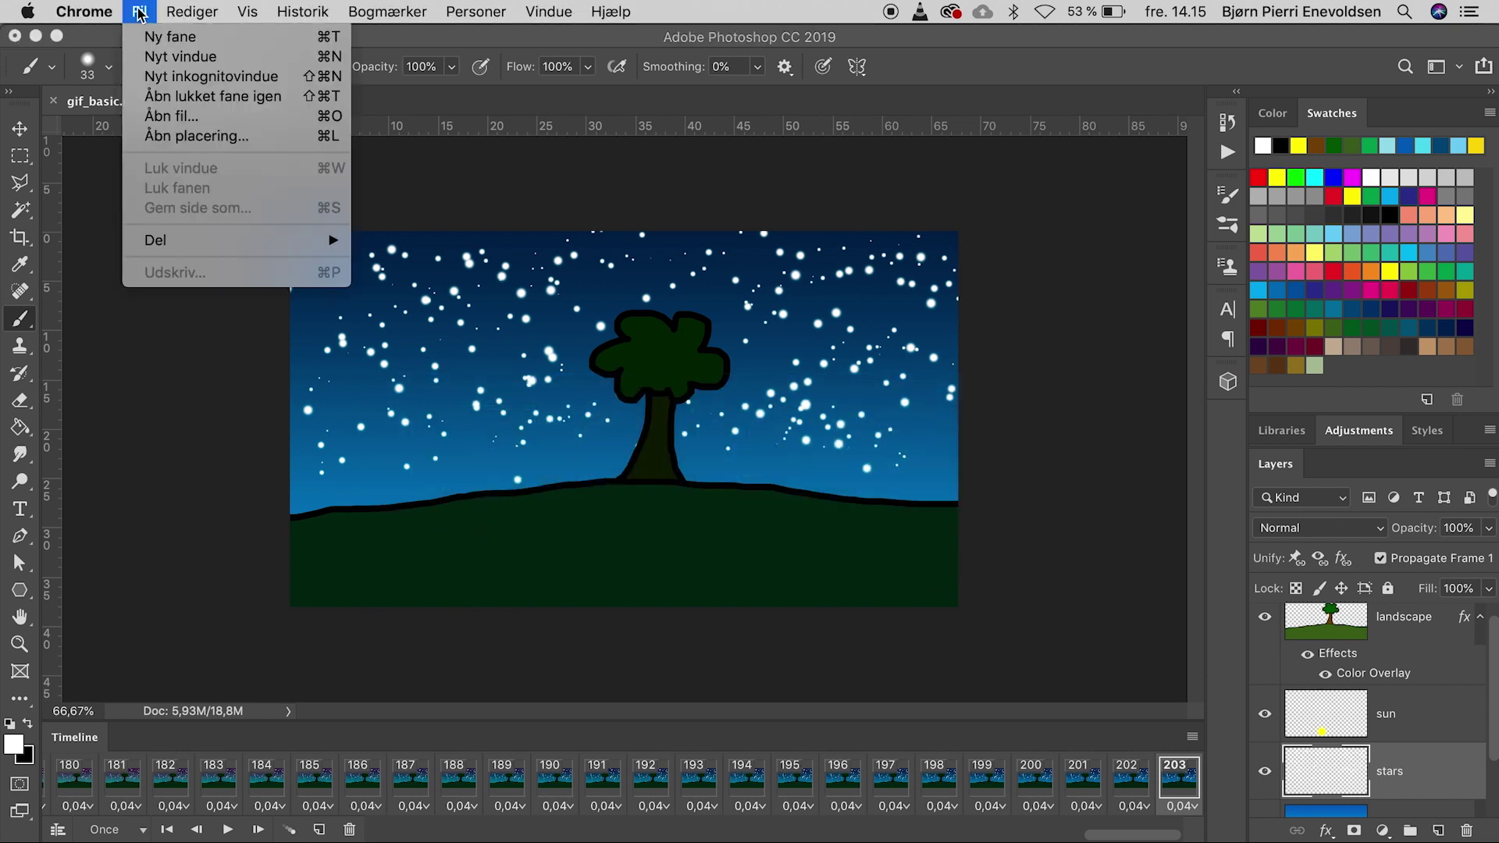
left_click(174, 115)
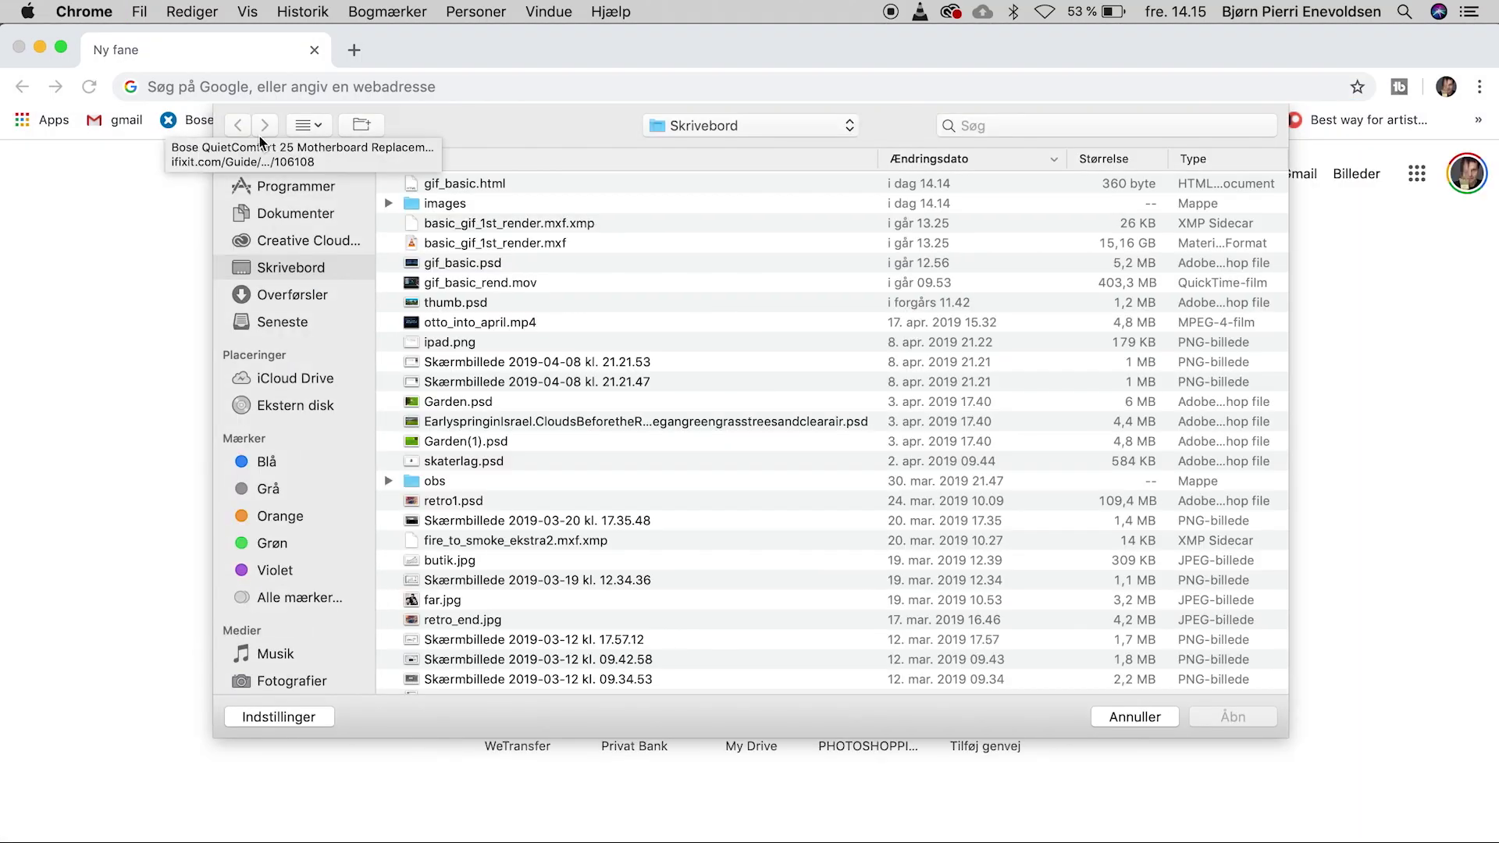
double_click(443, 185)
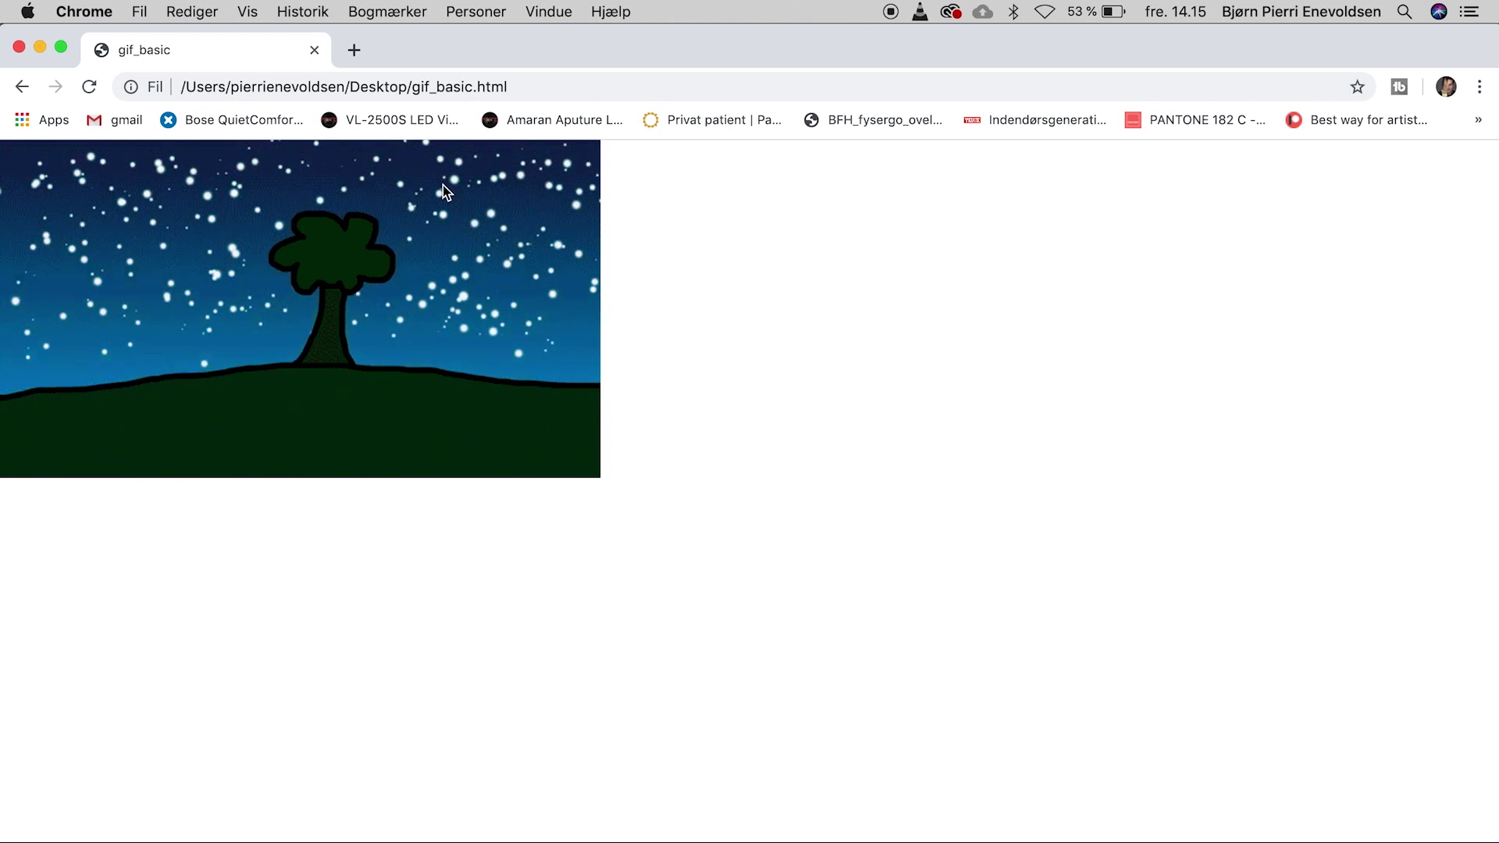
Back in Photoshop, render all frames as the video gif_basic1.mp4
key("super+Tab")
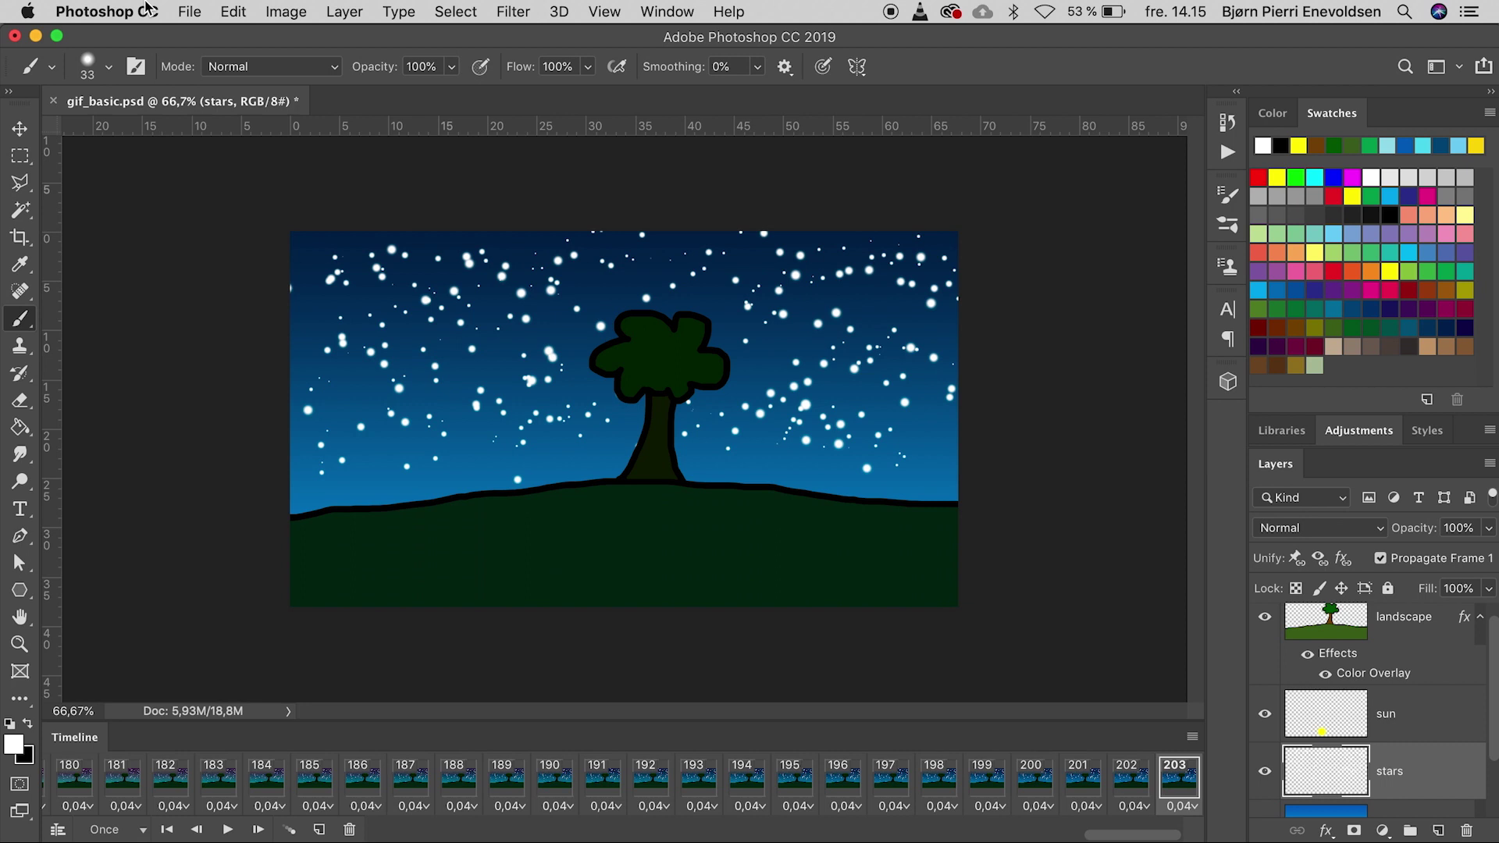
left_click(188, 11)
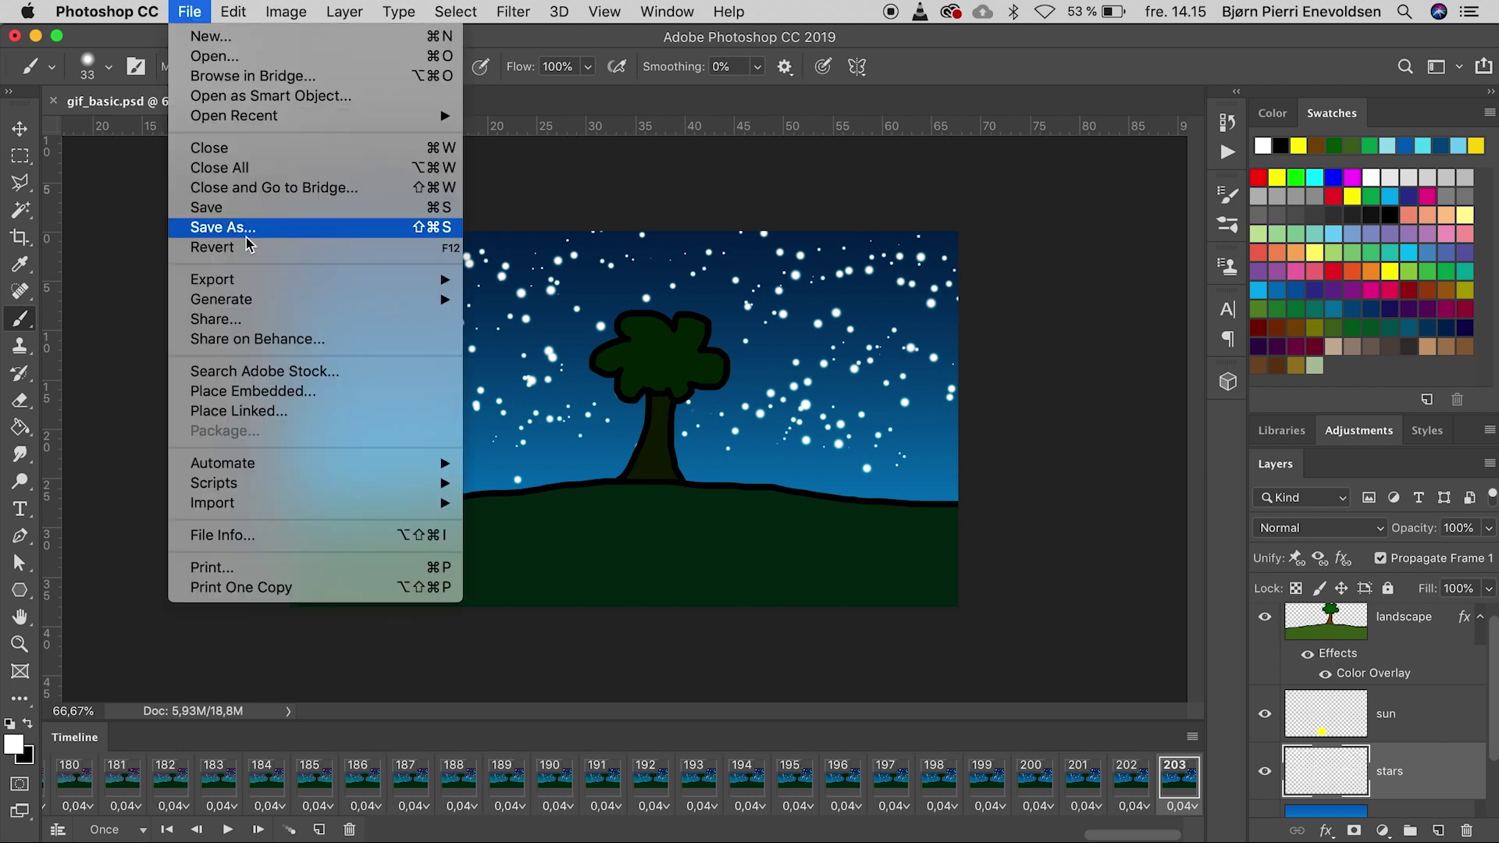
mouse_move(245, 278)
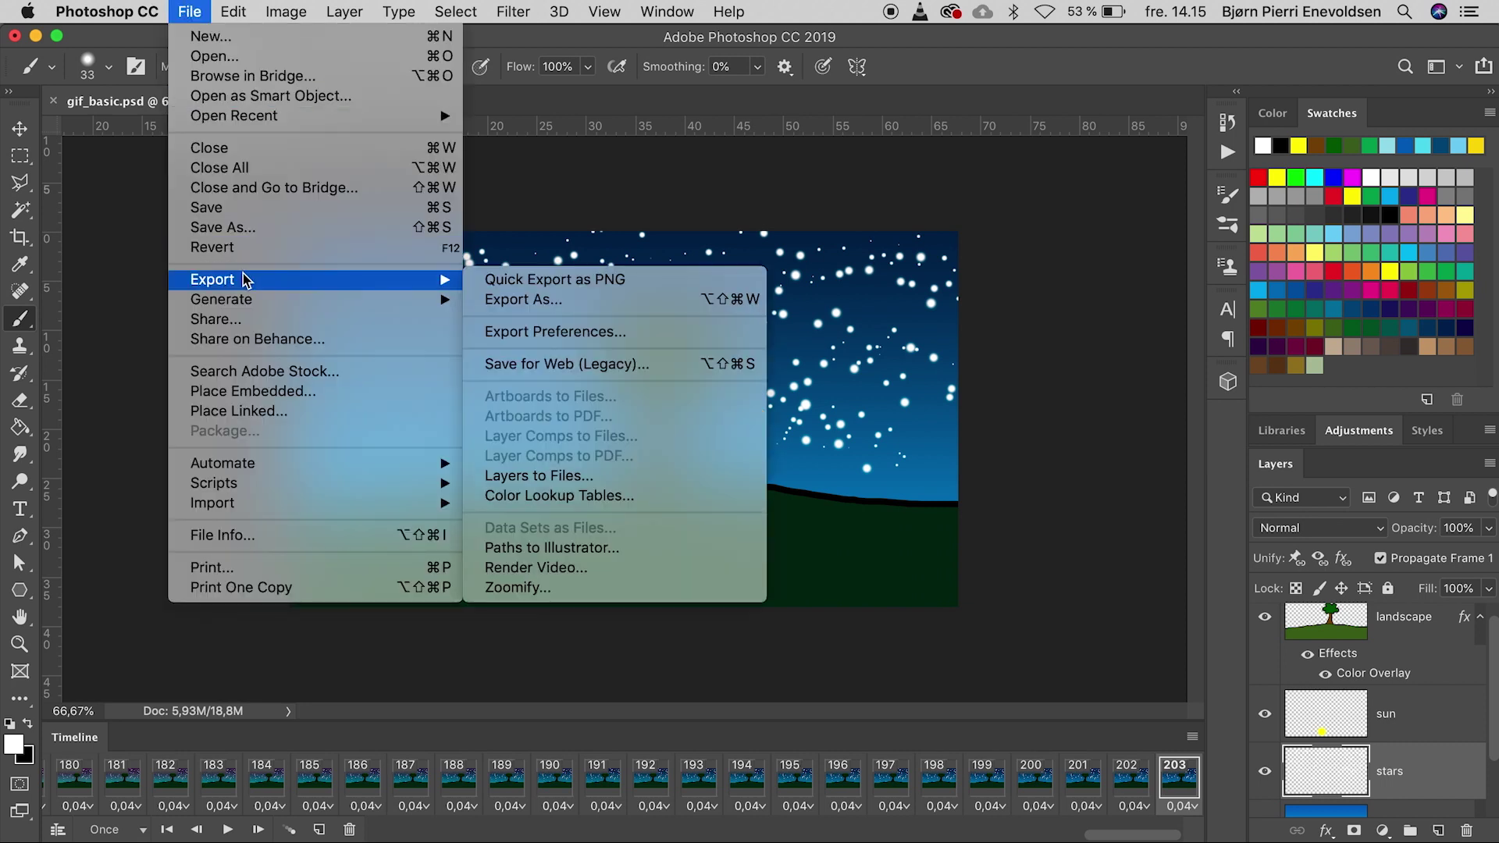
left_click(549, 567)
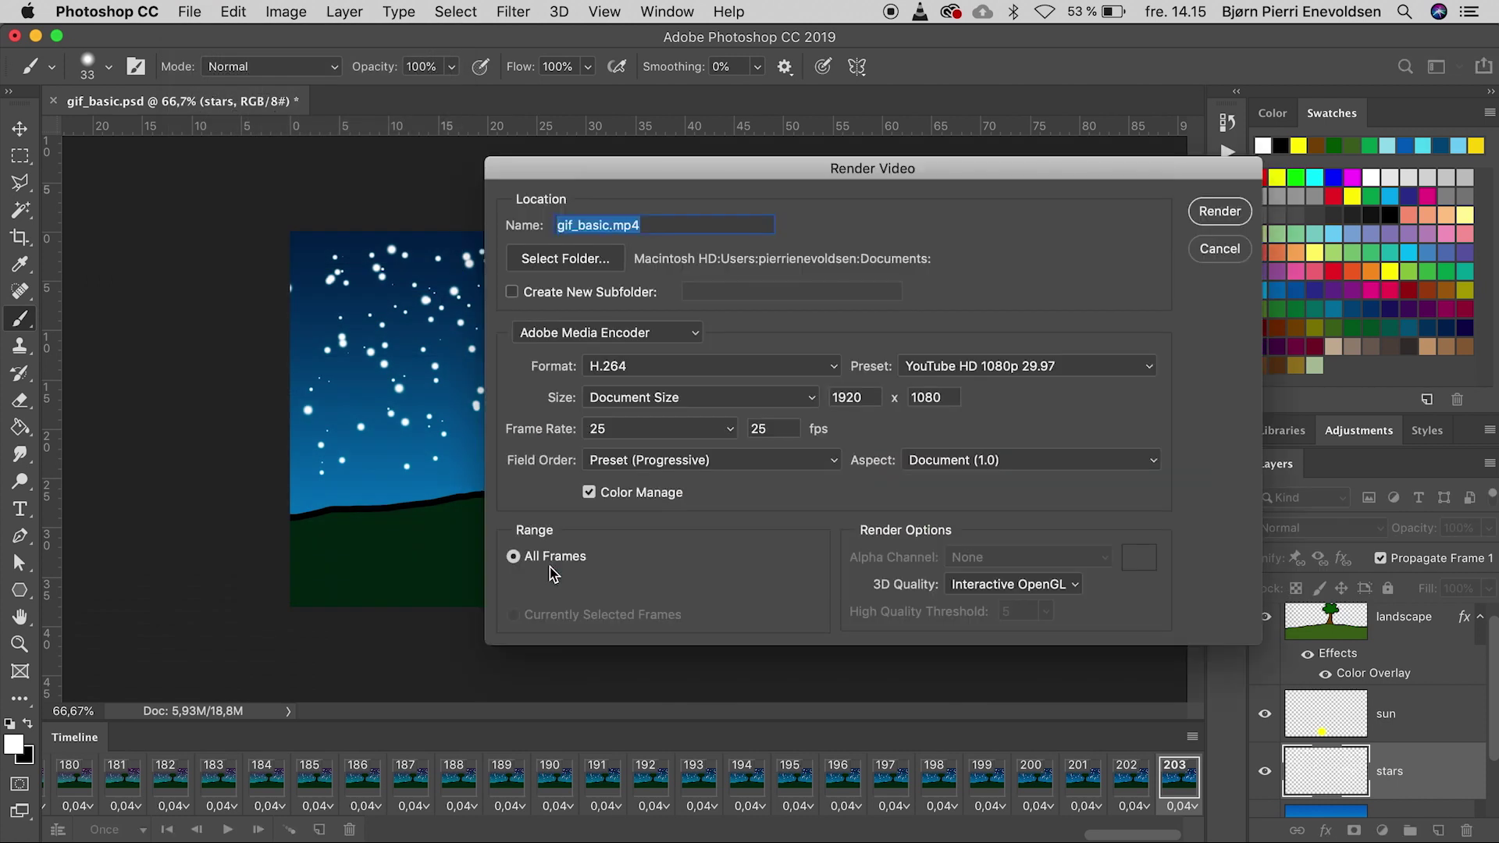
left_click(614, 225)
type("1")
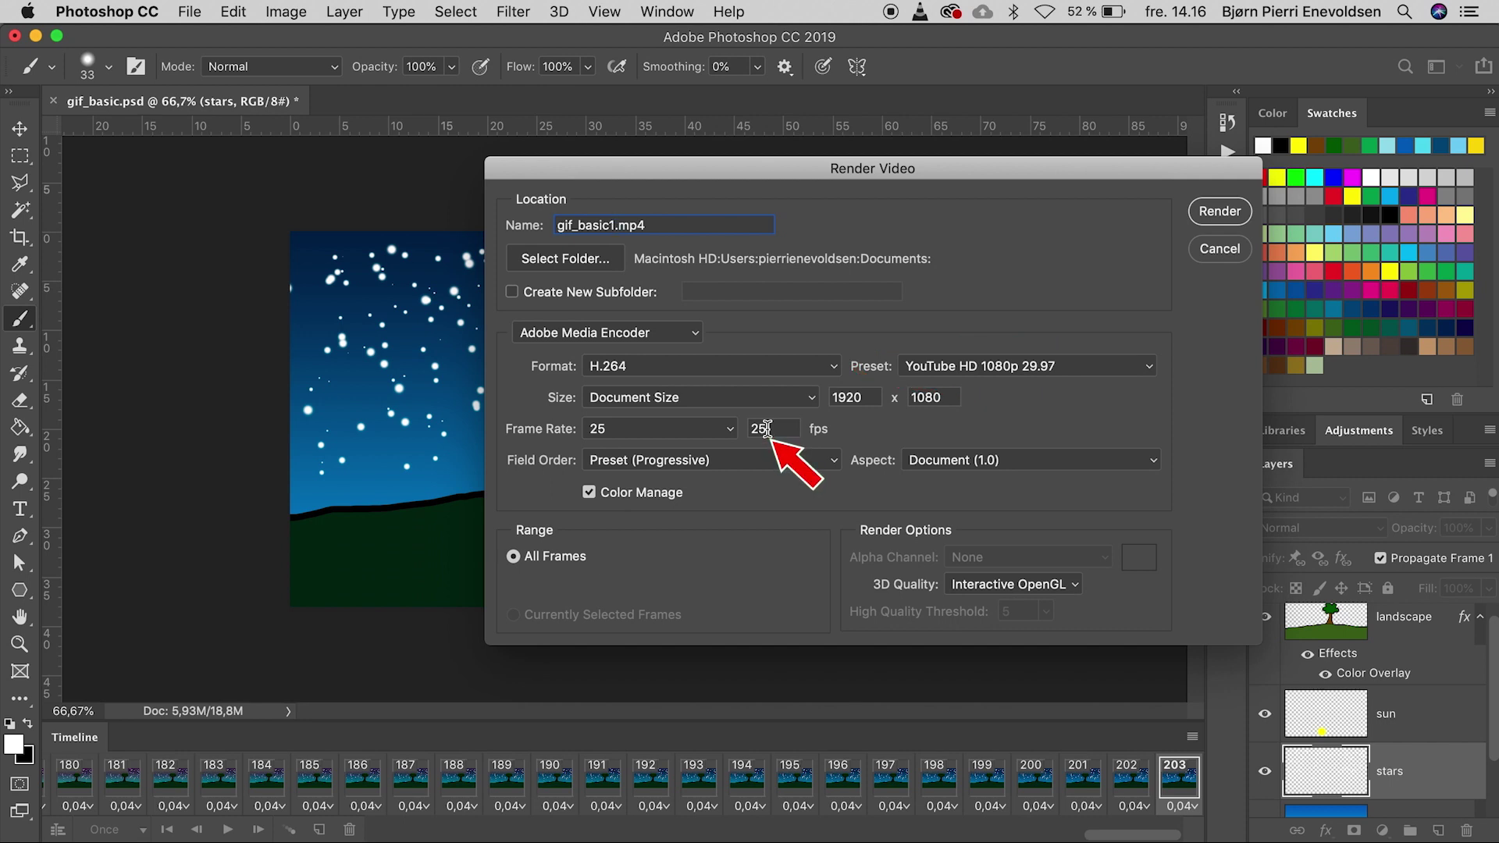
left_click(1220, 211)
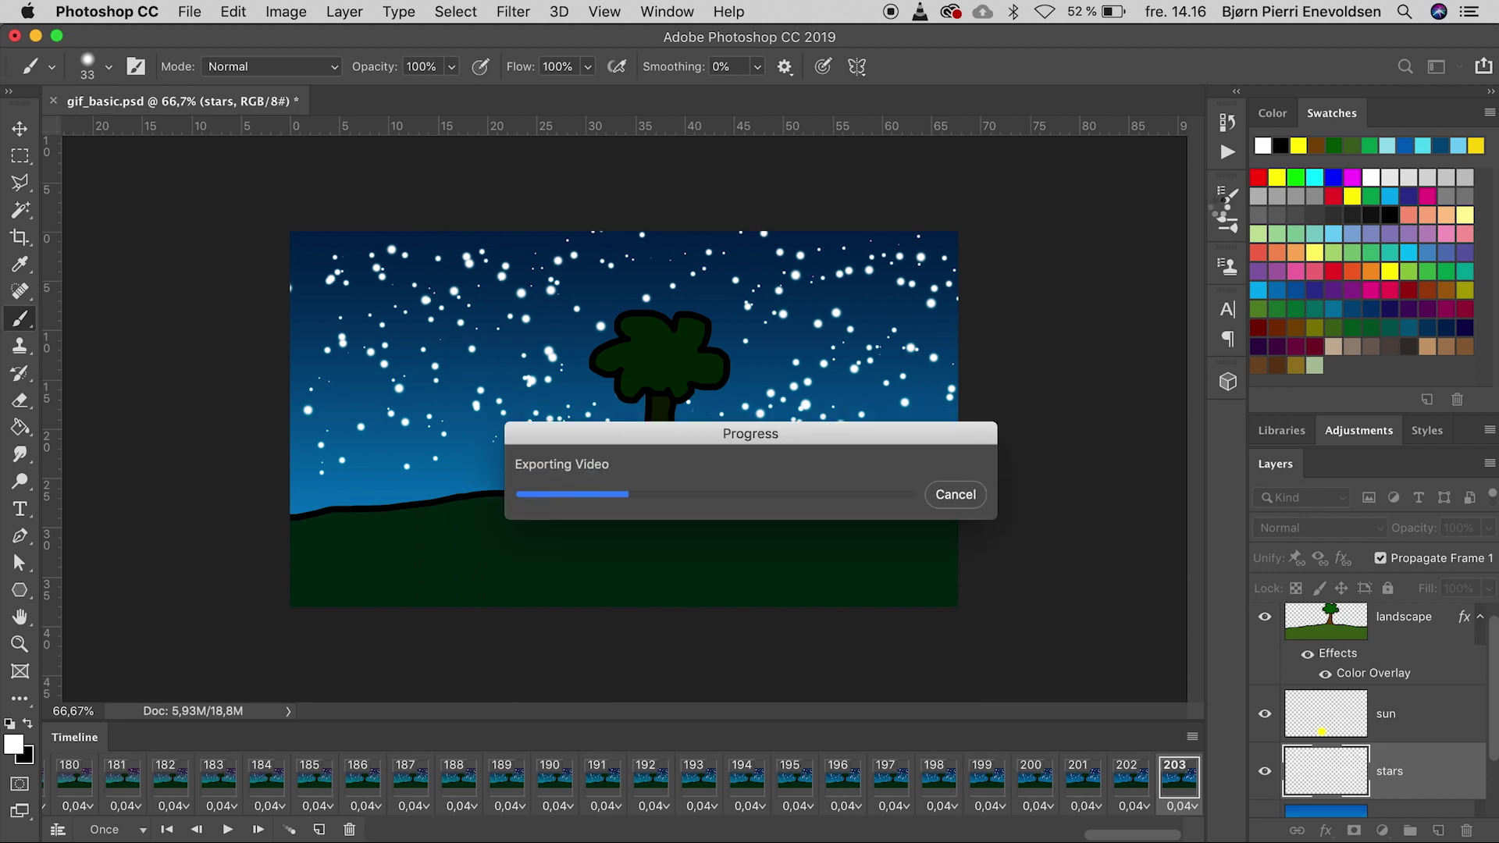